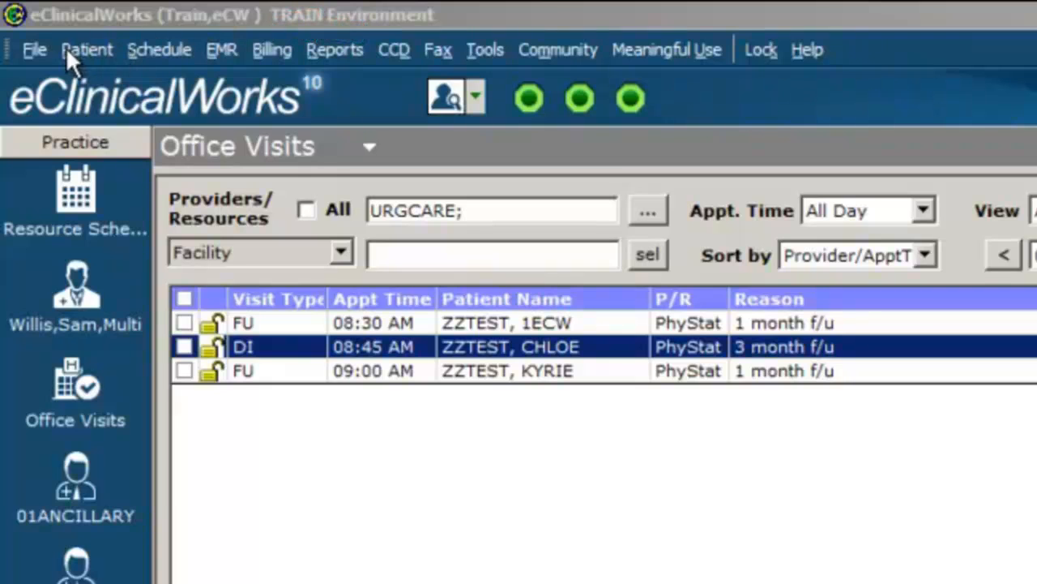
Open My Settings to examine the provider and schedule settings, and close it without changes
left_click(34, 50)
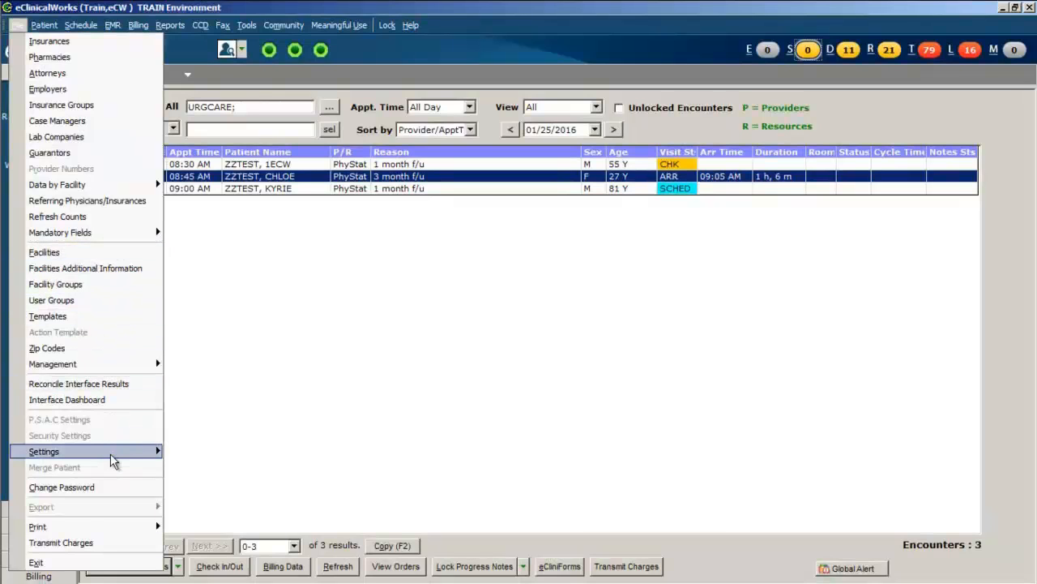
mouse_move(110, 453)
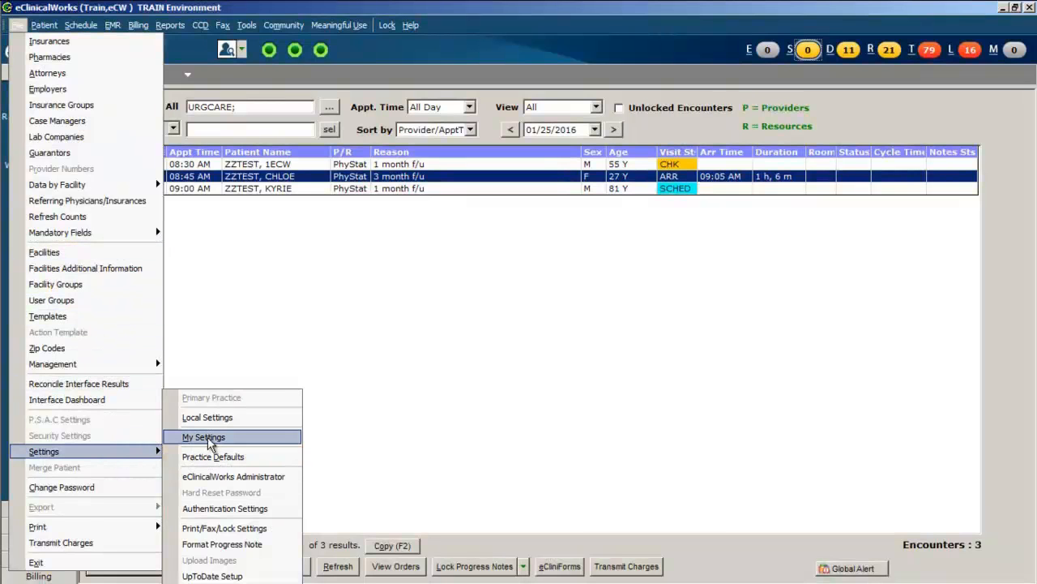
left_click(235, 442)
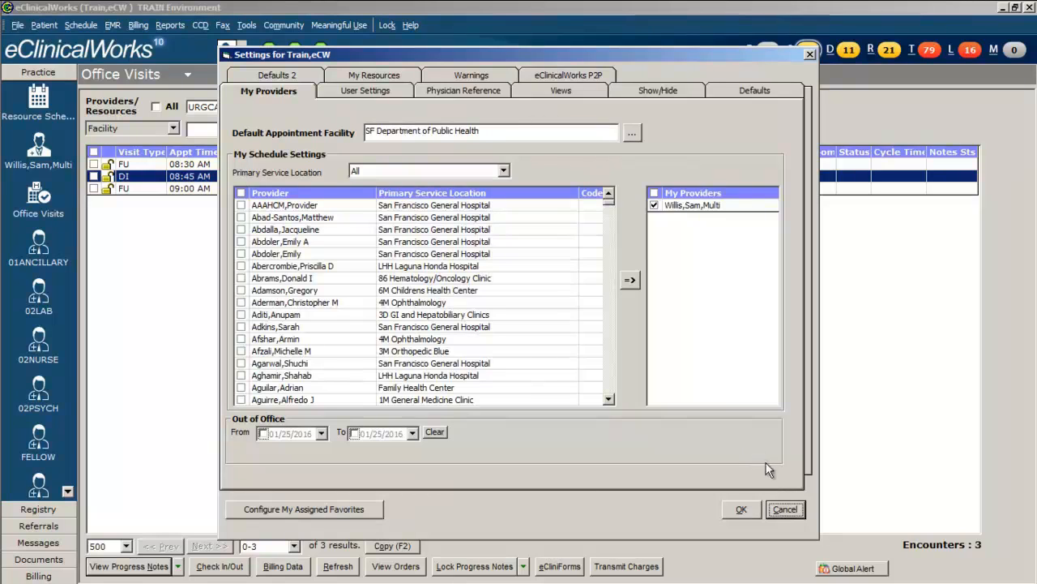
left_click(783, 509)
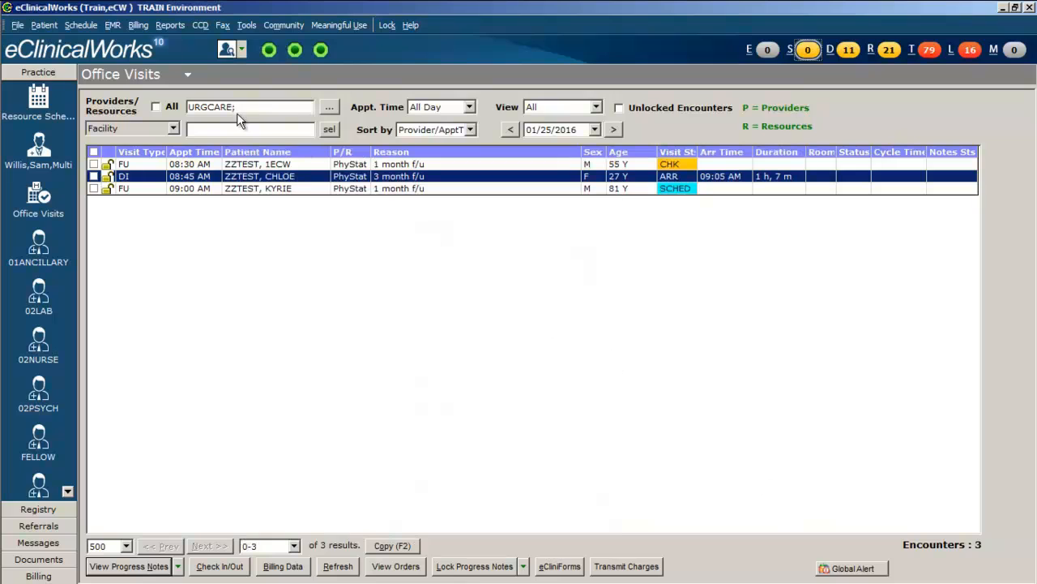
Open the Template List to examine the available templates, and close it
left_click(17, 25)
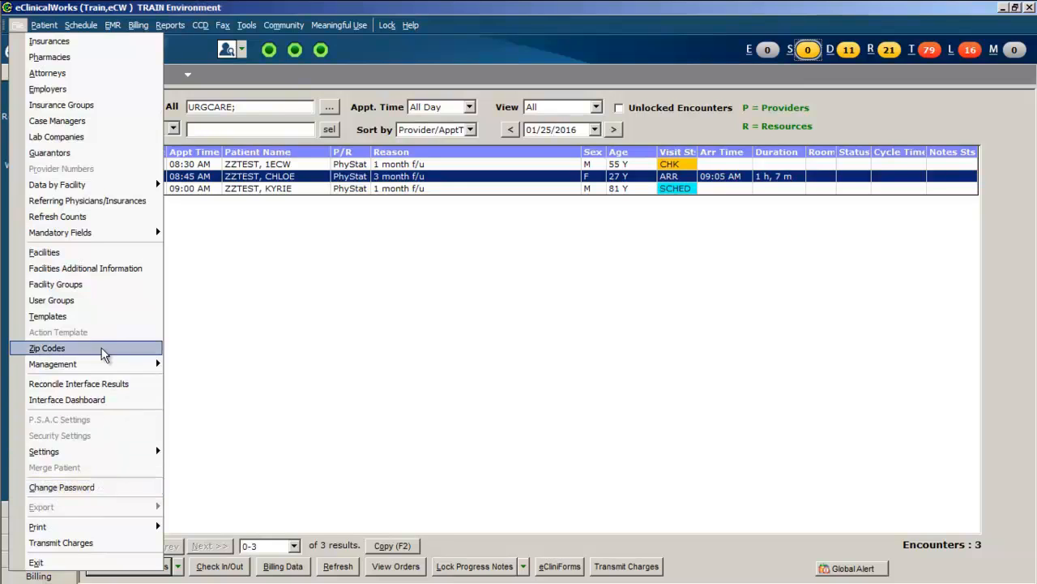
left_click(90, 317)
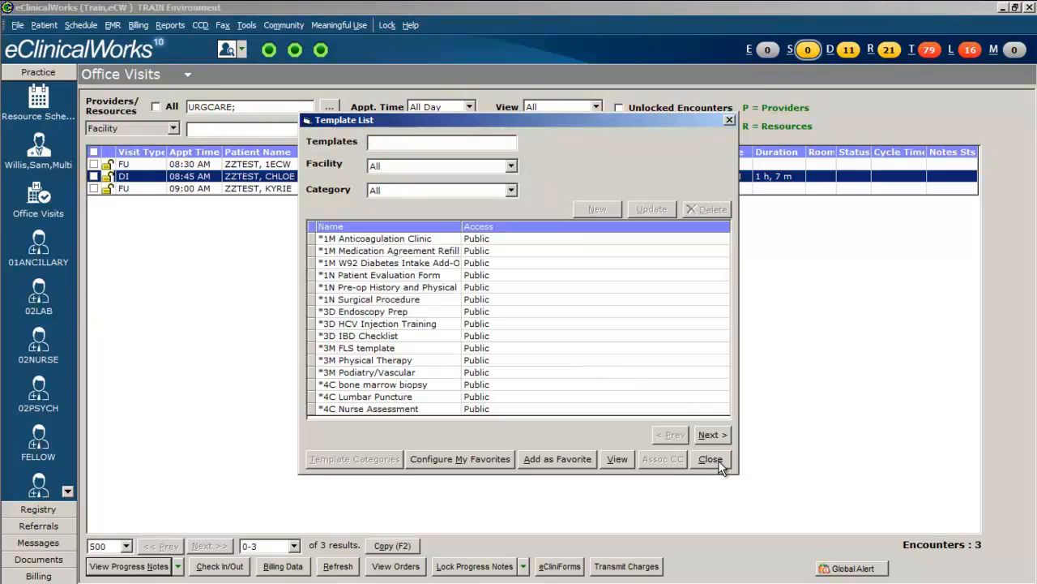
left_click(712, 459)
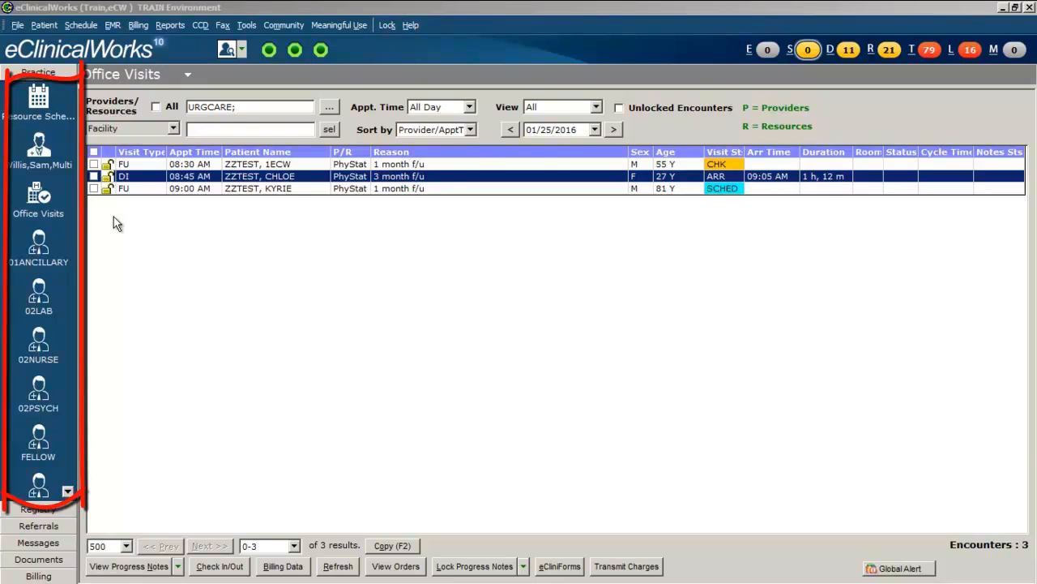
Open Resource Scheduling and browse the calendar through neighbouring months, ending on January 2016
left_click(38, 98)
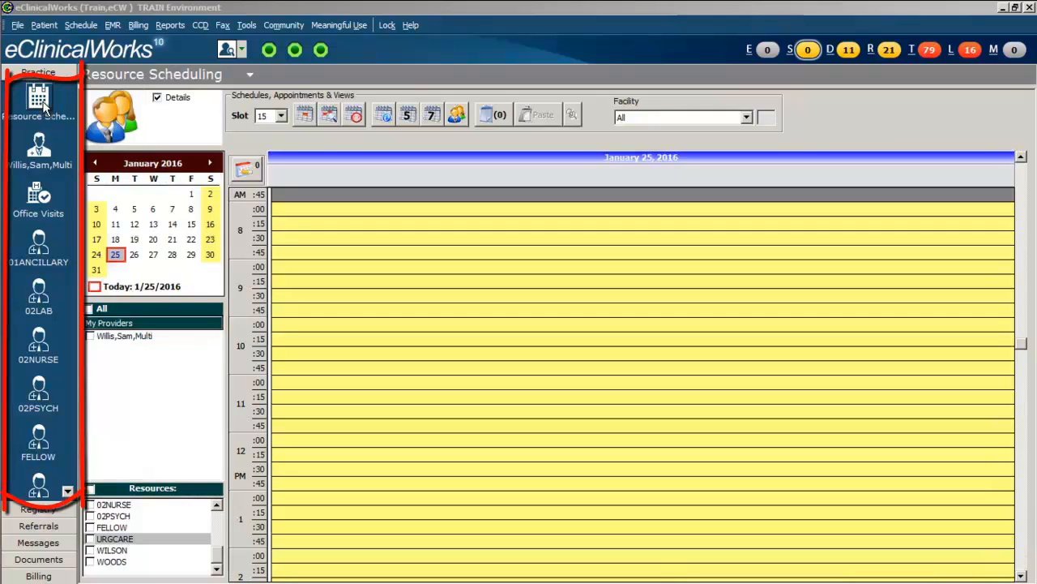
left_click(47, 195)
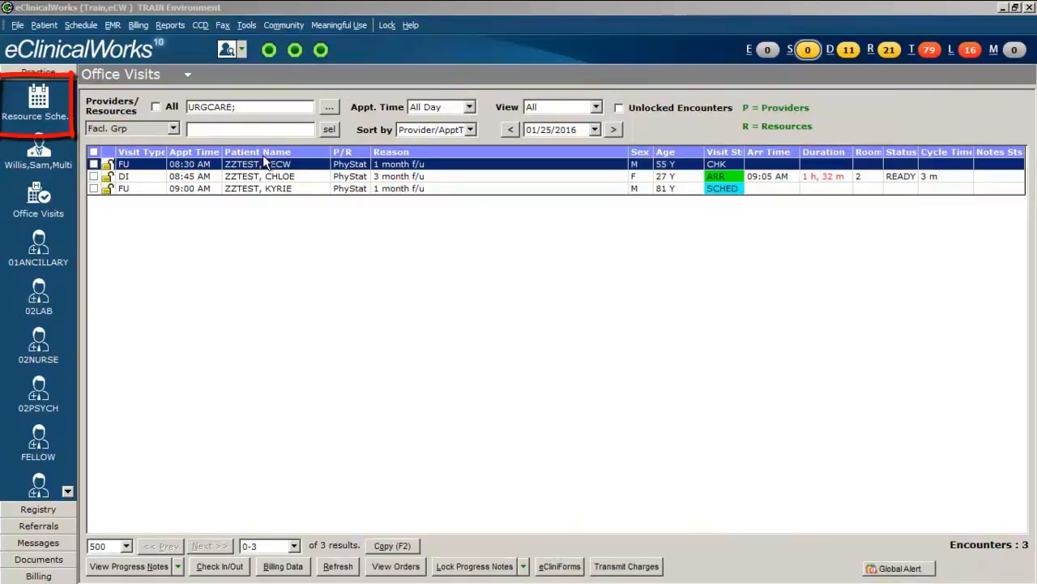
left_click(41, 99)
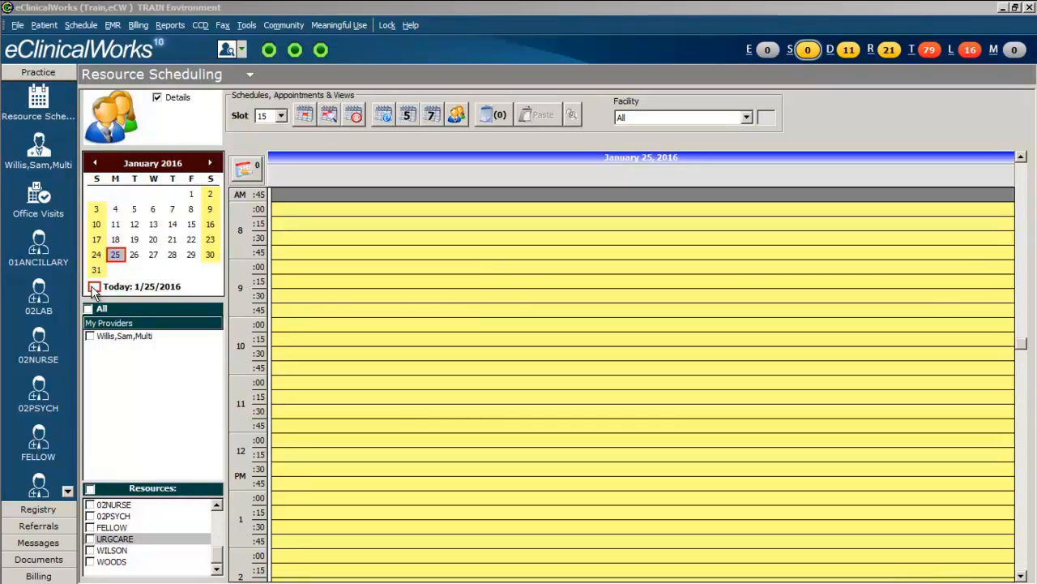
left_click(94, 163)
left_click(208, 163)
left_click(208, 163)
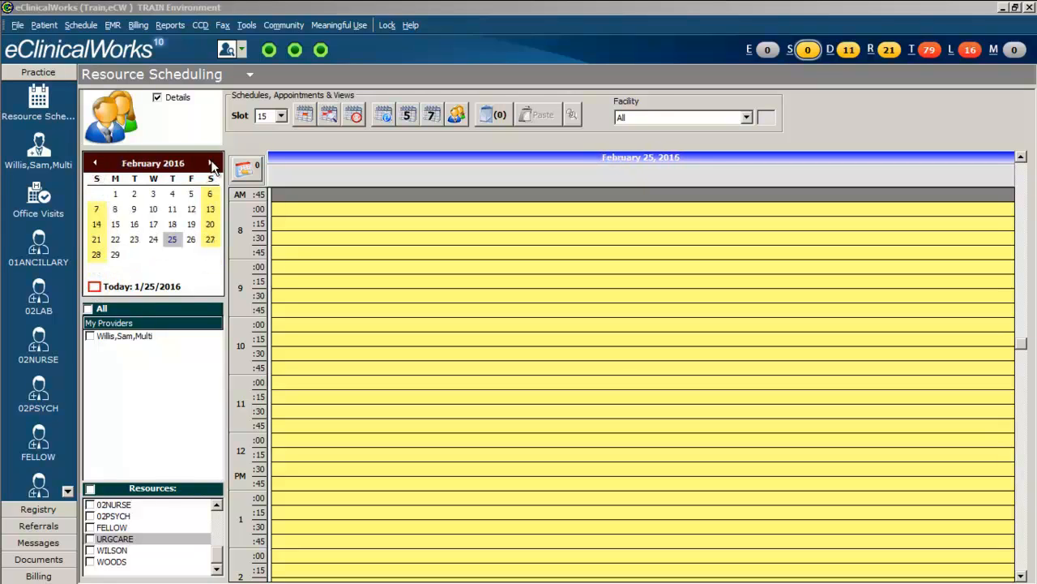
left_click(94, 163)
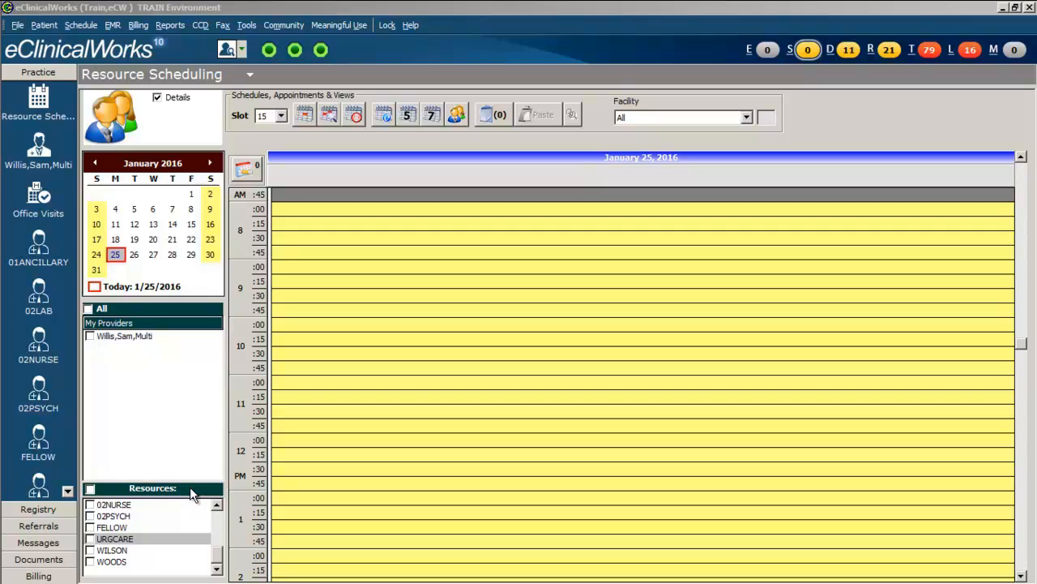
Display the January 25, 2016 schedules of URGCARE and the resource listed directly below it
left_click(216, 505)
left_click(217, 505)
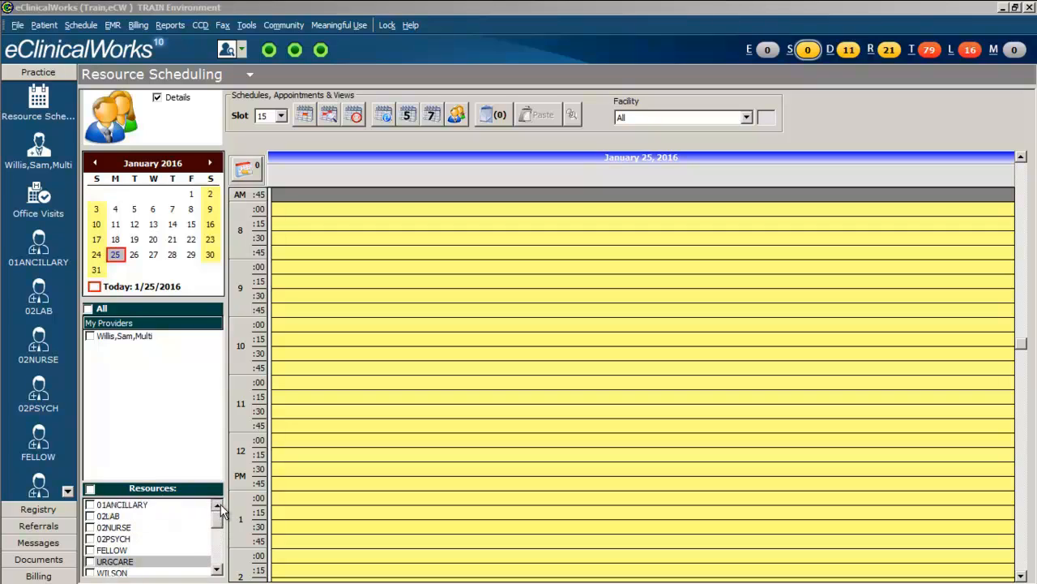
left_click(221, 570)
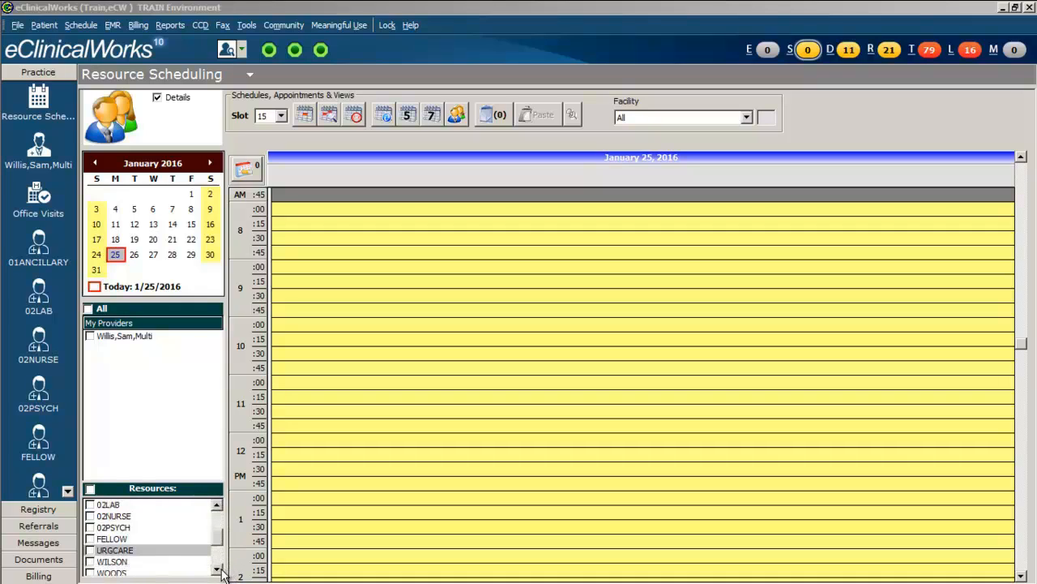
left_click(217, 570)
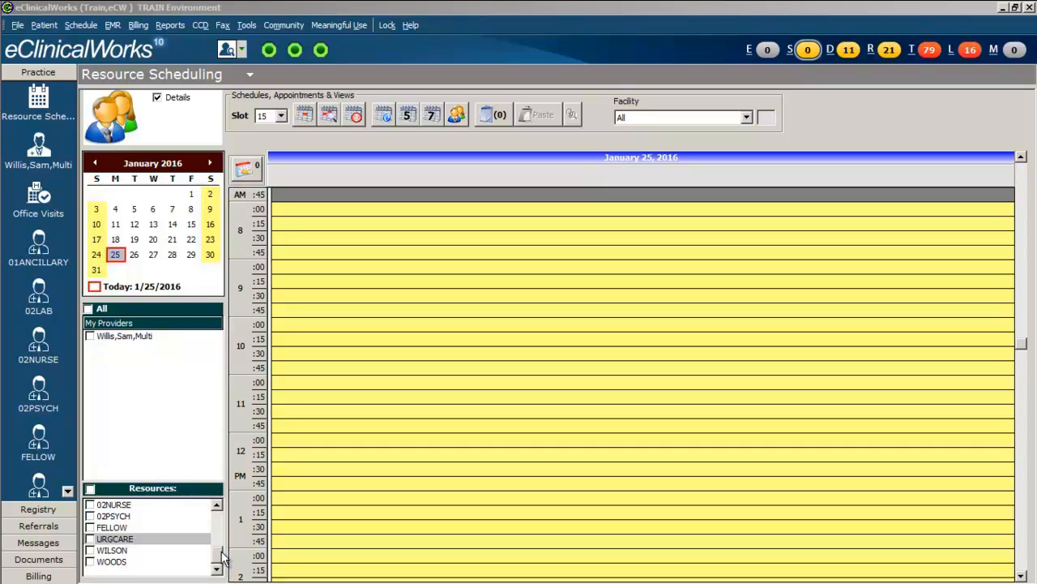
left_click(90, 538)
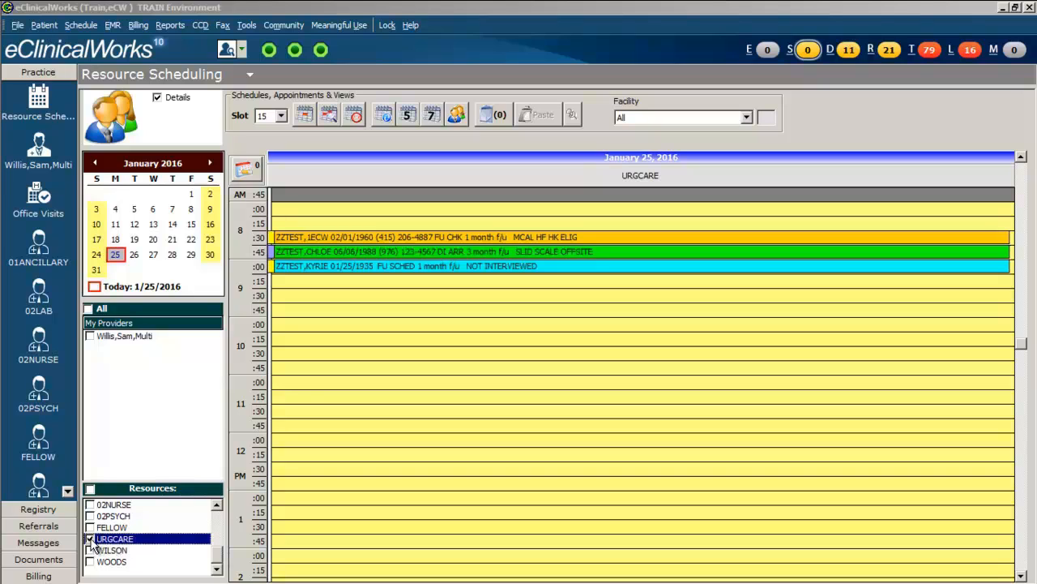
left_click(90, 551)
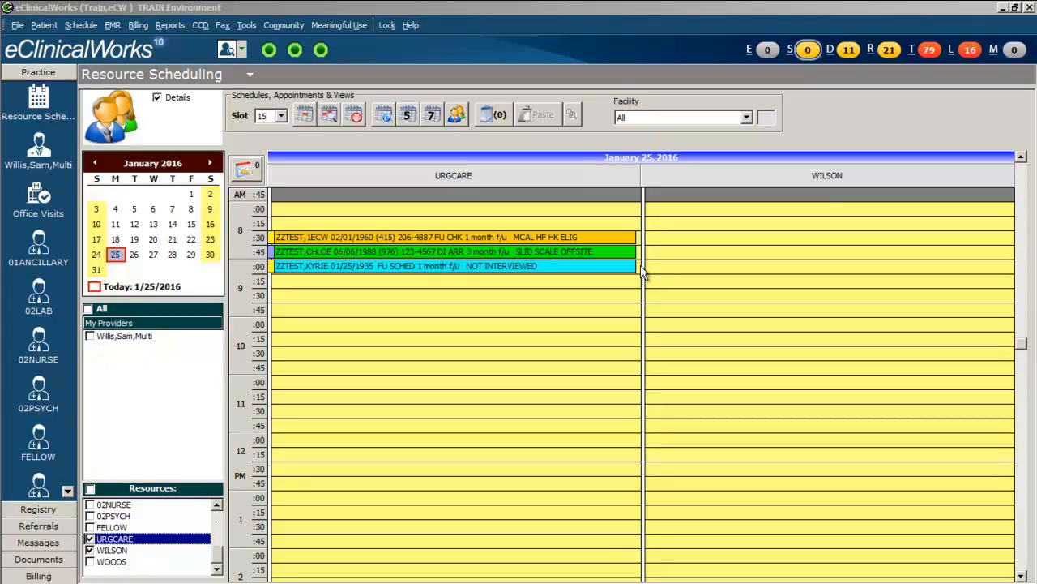
Open the details of the 8:30 AM appointment in the URGCARE schedule, dismissing the patient's alerts
left_click(525, 234)
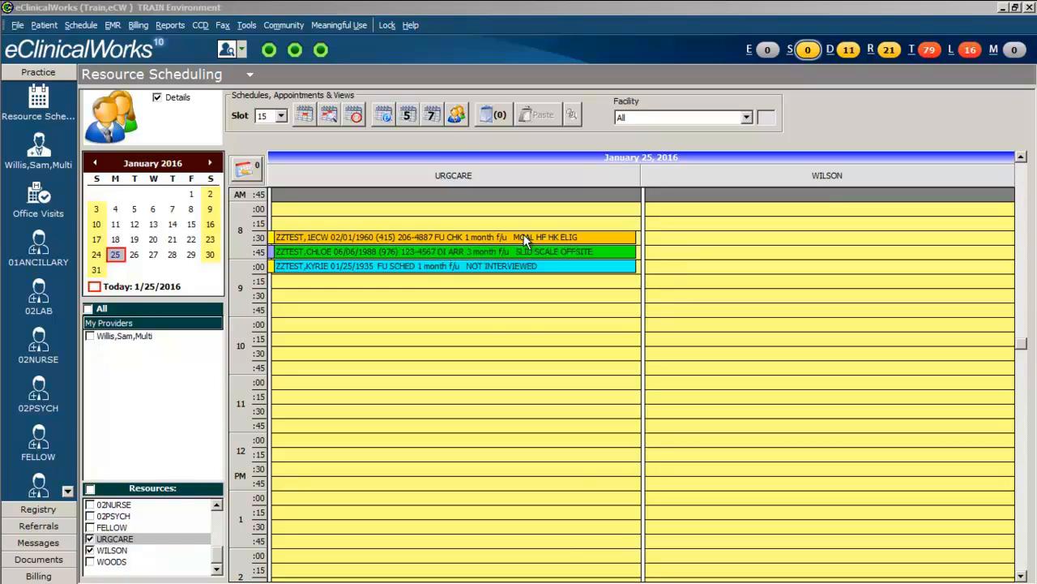
double_click(524, 234)
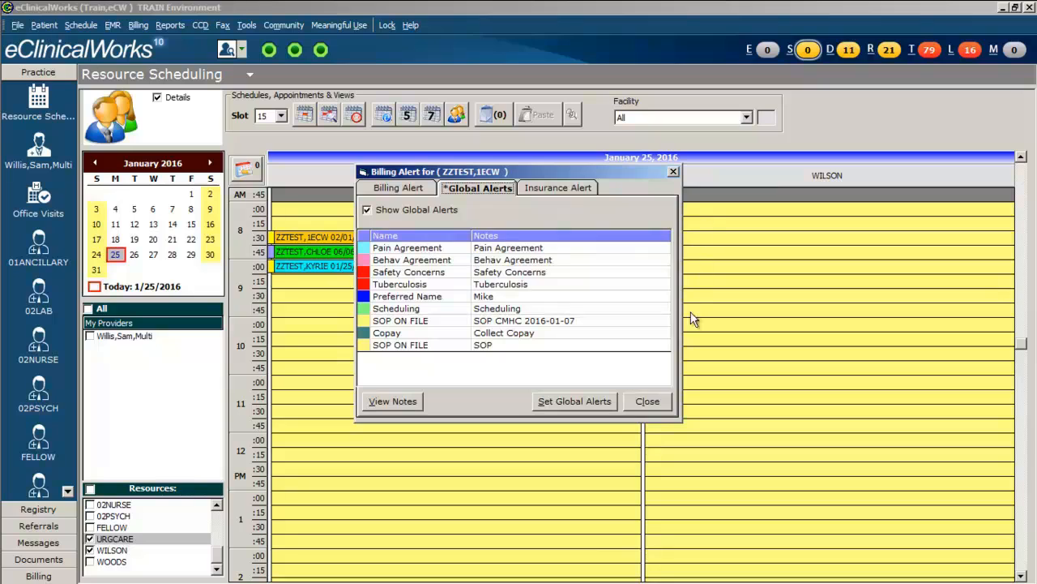
left_click(653, 402)
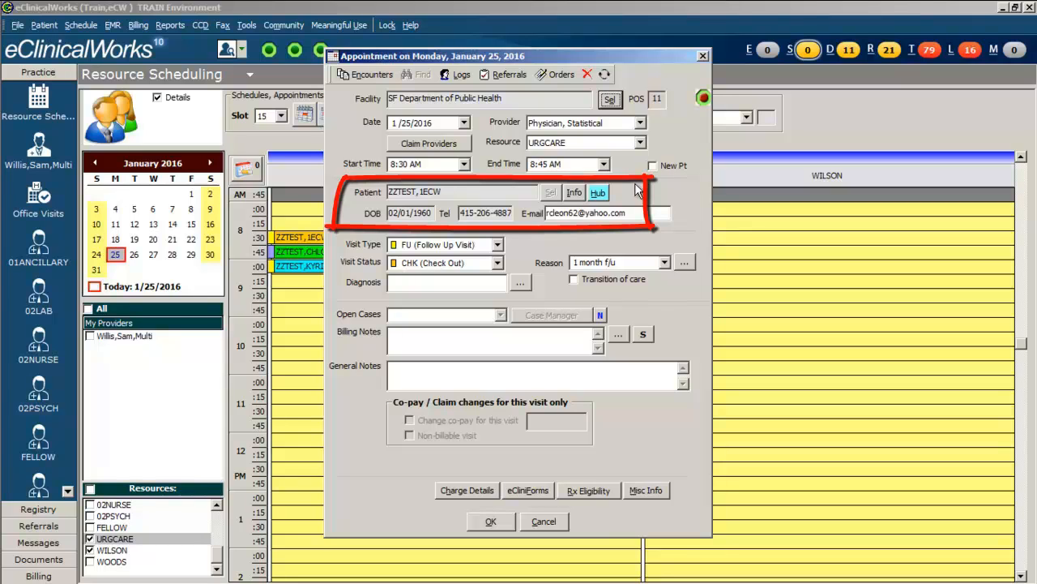
Review the available Visit Type and Visit Status options in the appointment without changing either value
left_click(498, 246)
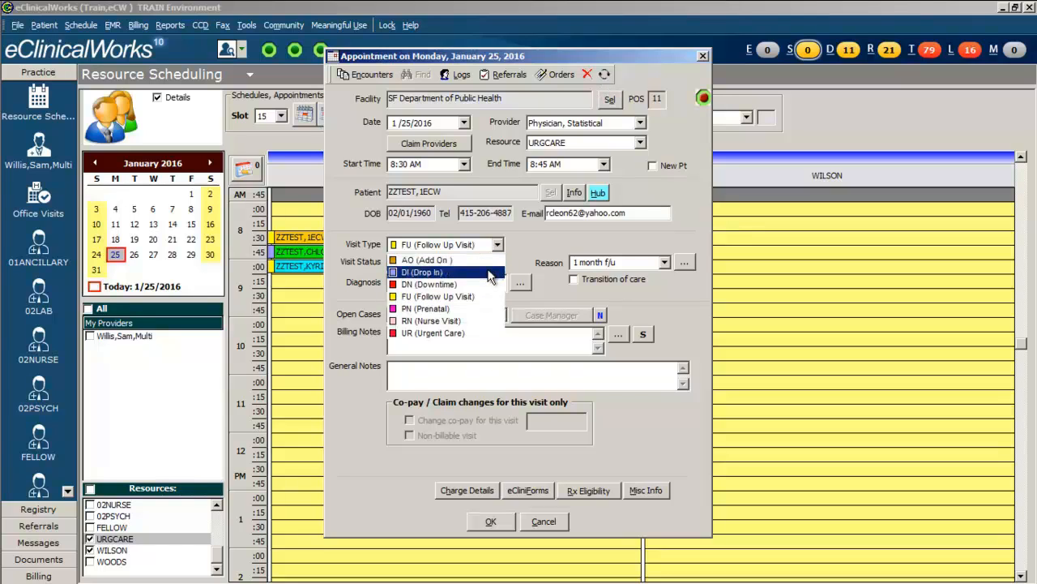
left_click(499, 246)
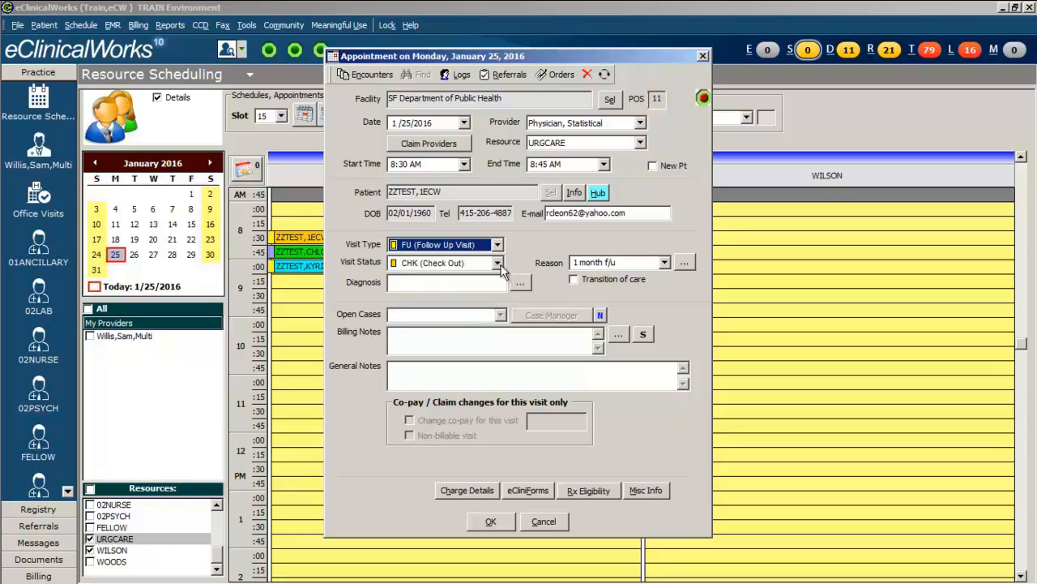
left_click(499, 264)
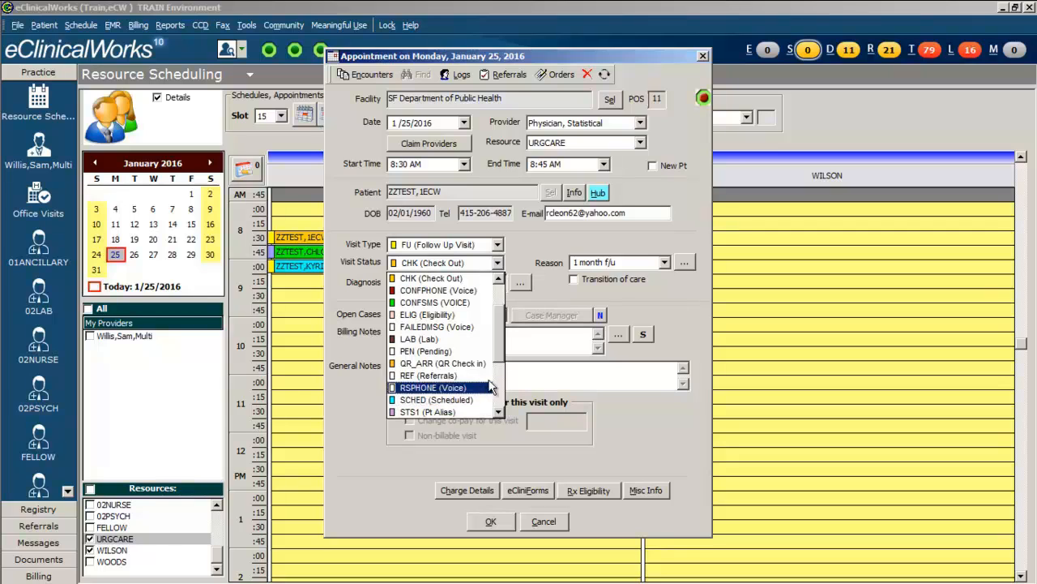
scroll(487, 349, "up", 2)
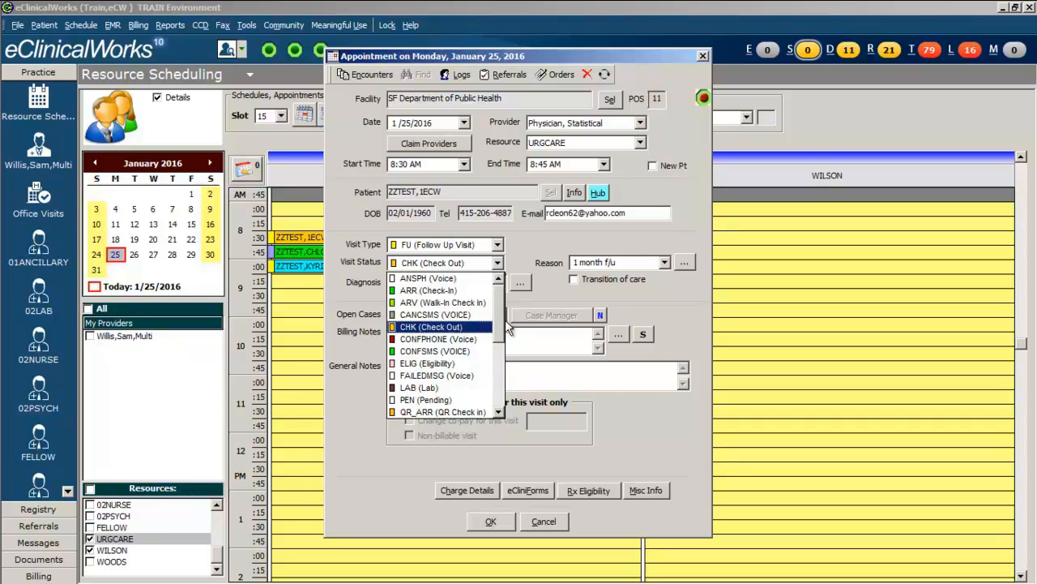
left_click_drag(499, 328, 503, 393)
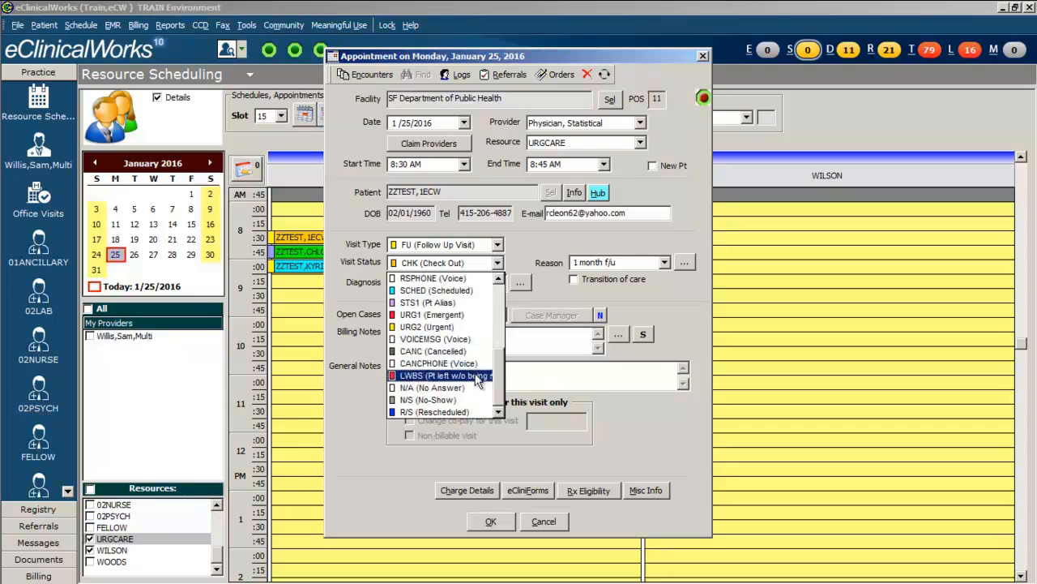
left_click(689, 303)
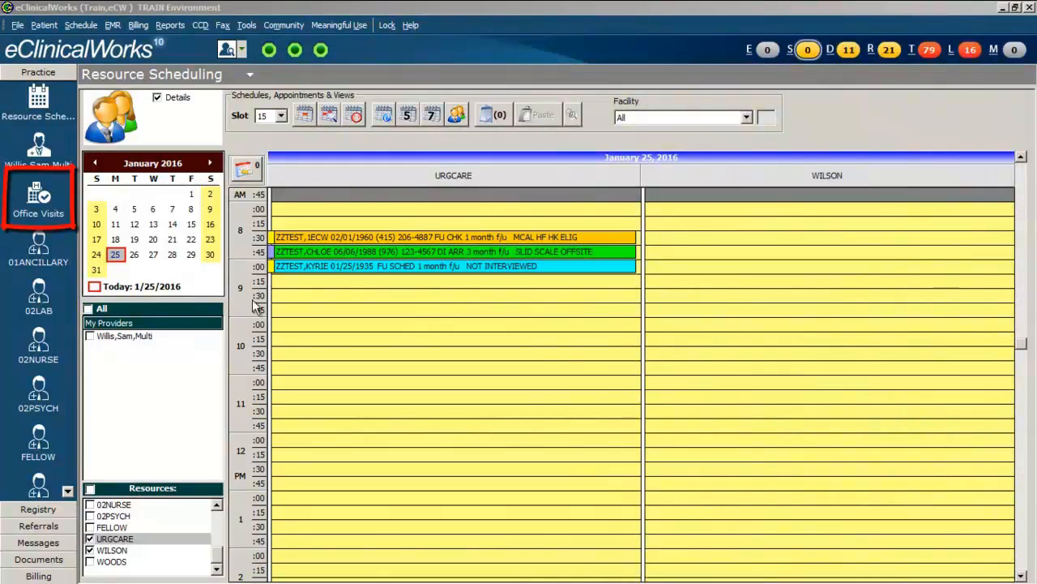
Filter the Office Visits list to the URGCARE resource, selecting it from All Resources
left_click(45, 203)
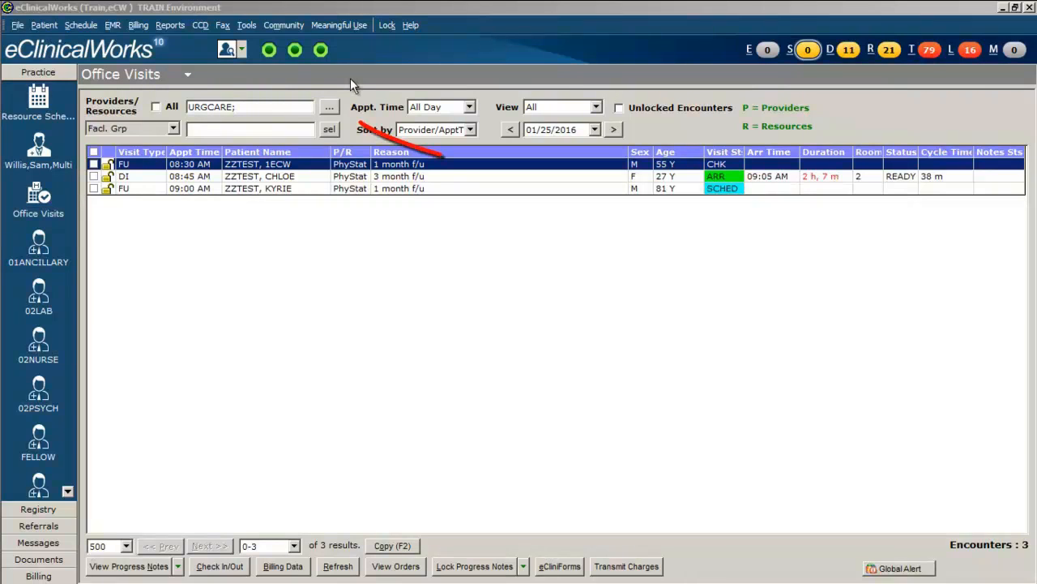
left_click(336, 107)
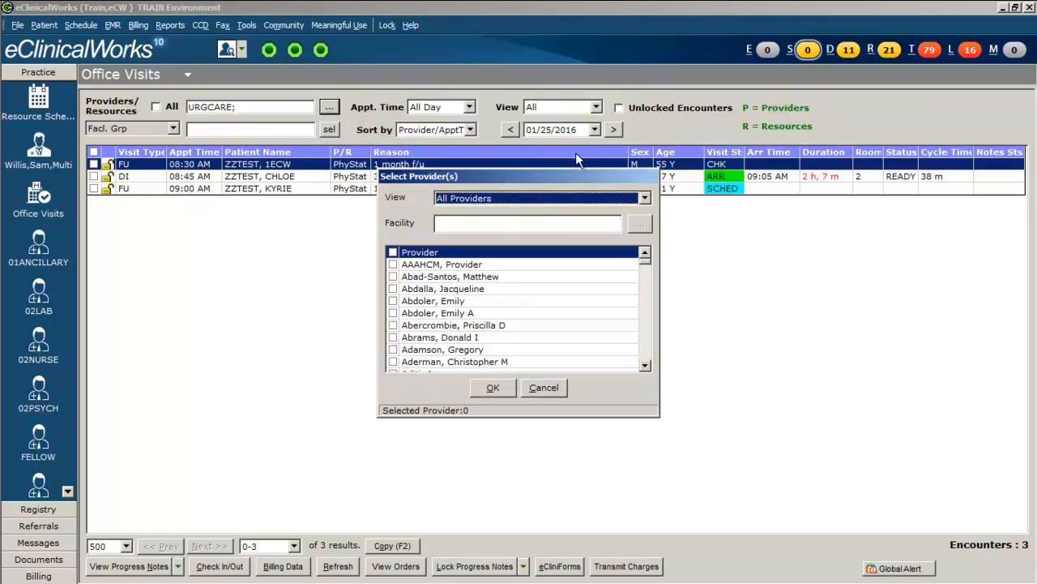
left_click(646, 198)
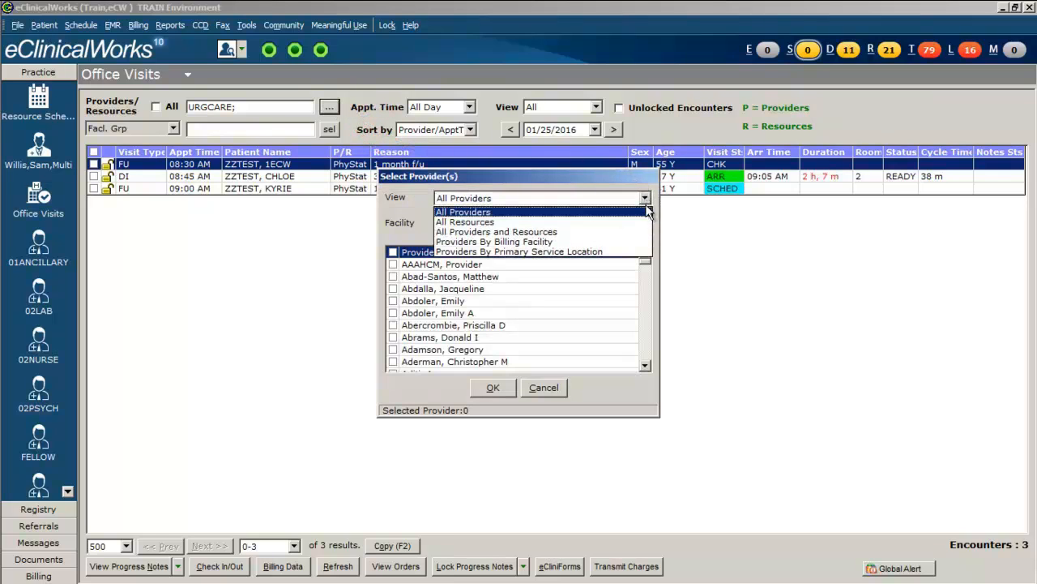
left_click(637, 220)
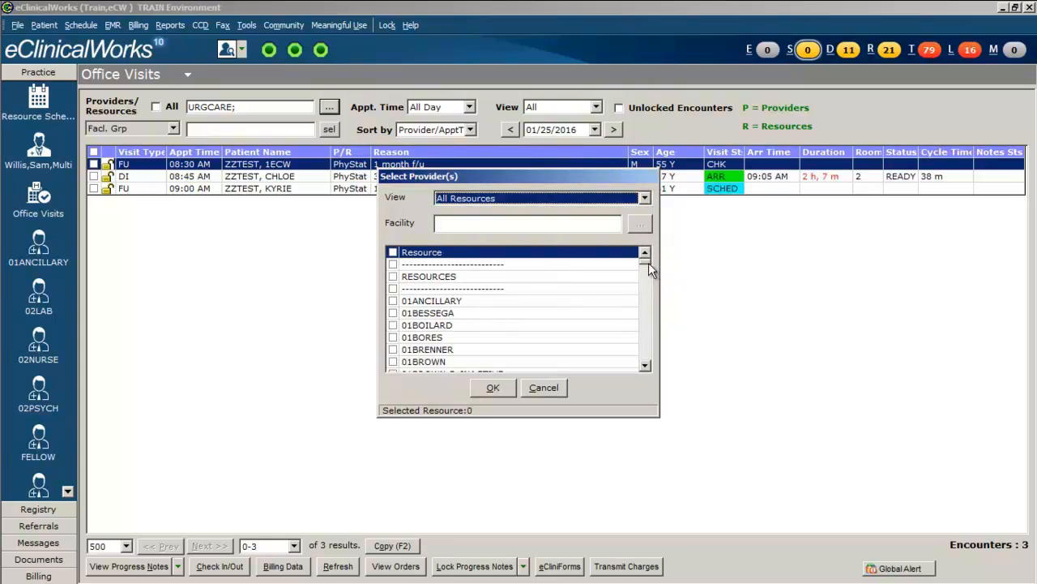
left_click_drag(650, 319, 648, 352)
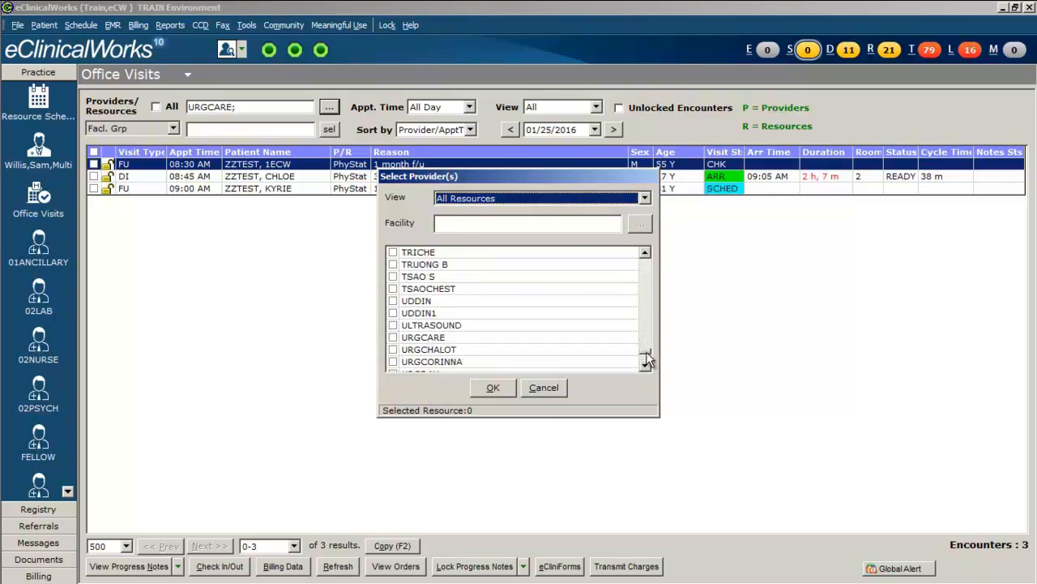
left_click(394, 338)
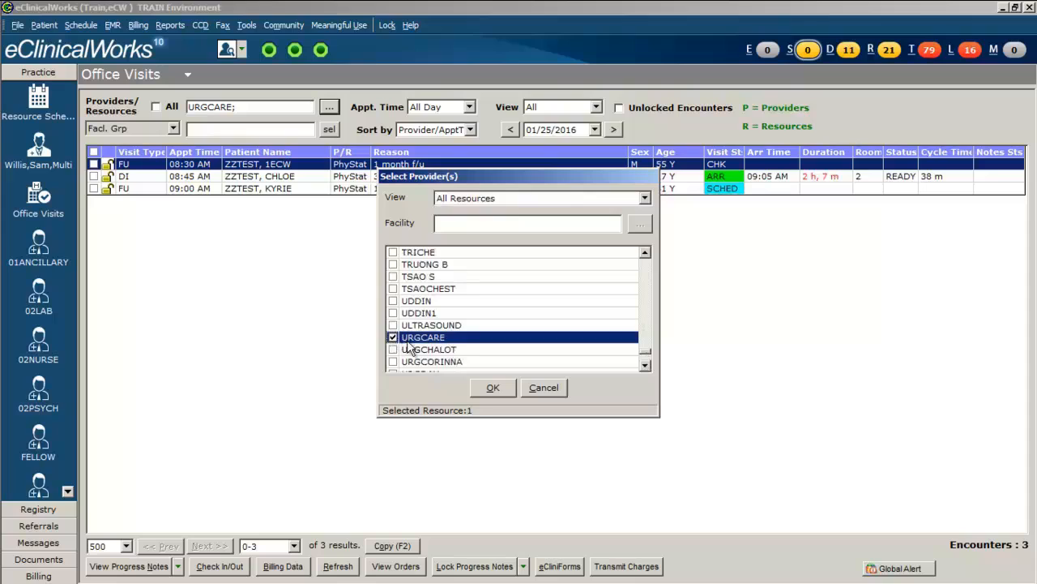
left_click(494, 388)
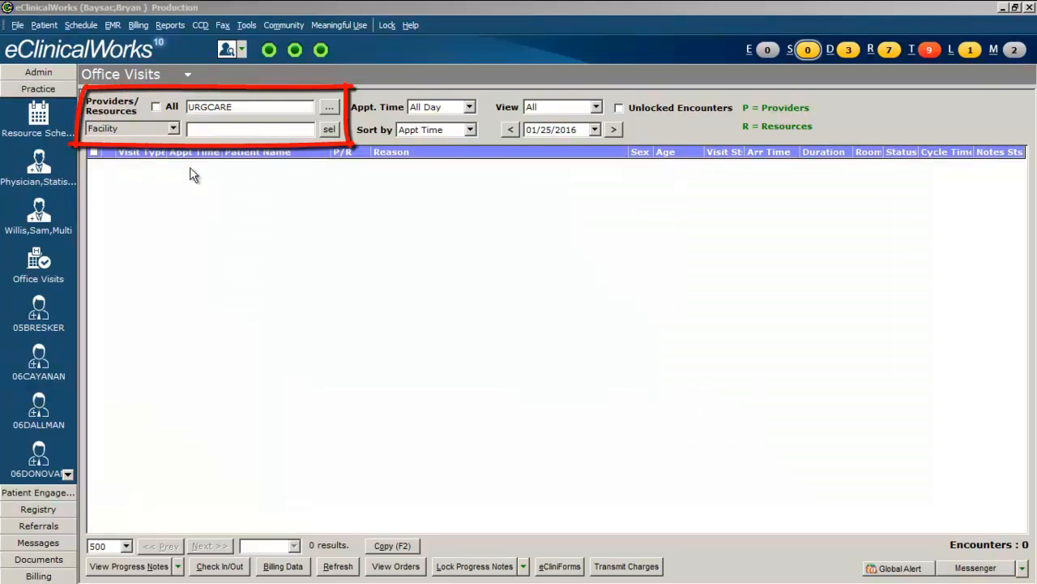
Filter the Office Visits list by facility group, choosing MHHC (Maxine Hall Health Center) from the Facility Groups
left_click(172, 129)
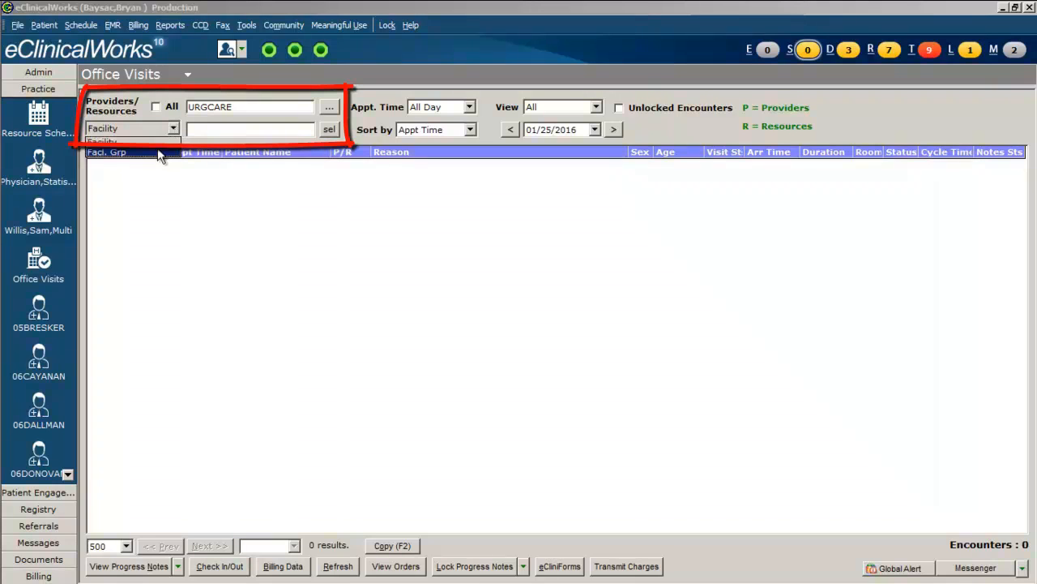
left_click(158, 151)
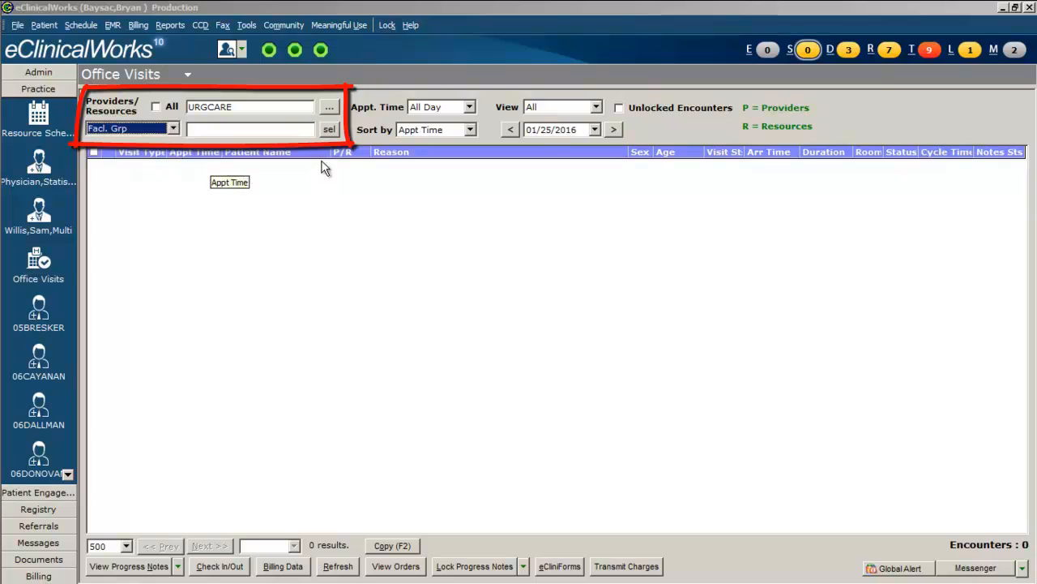
left_click(330, 131)
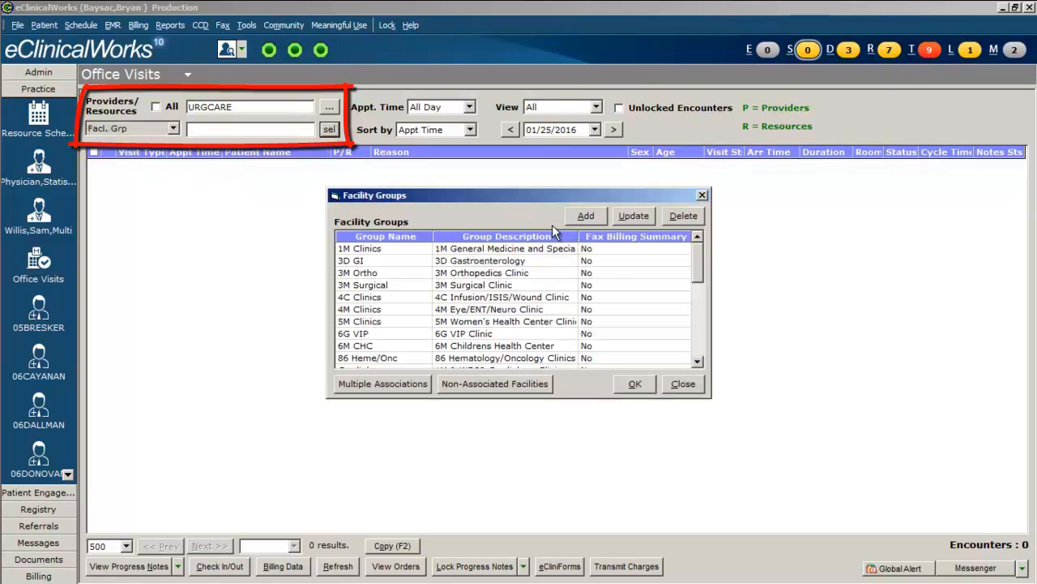
left_click(699, 361)
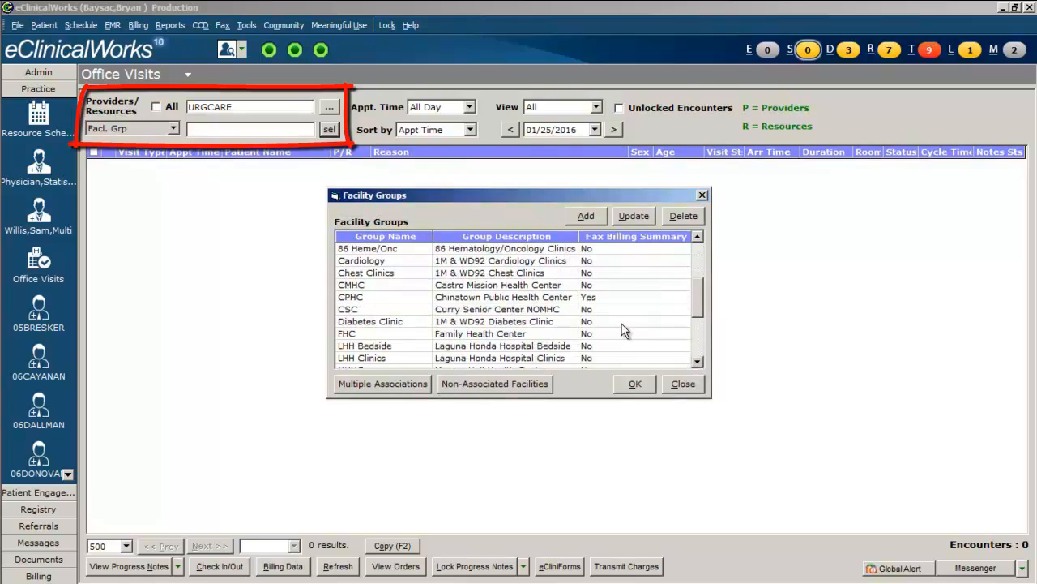
left_click(699, 361)
left_click(545, 357)
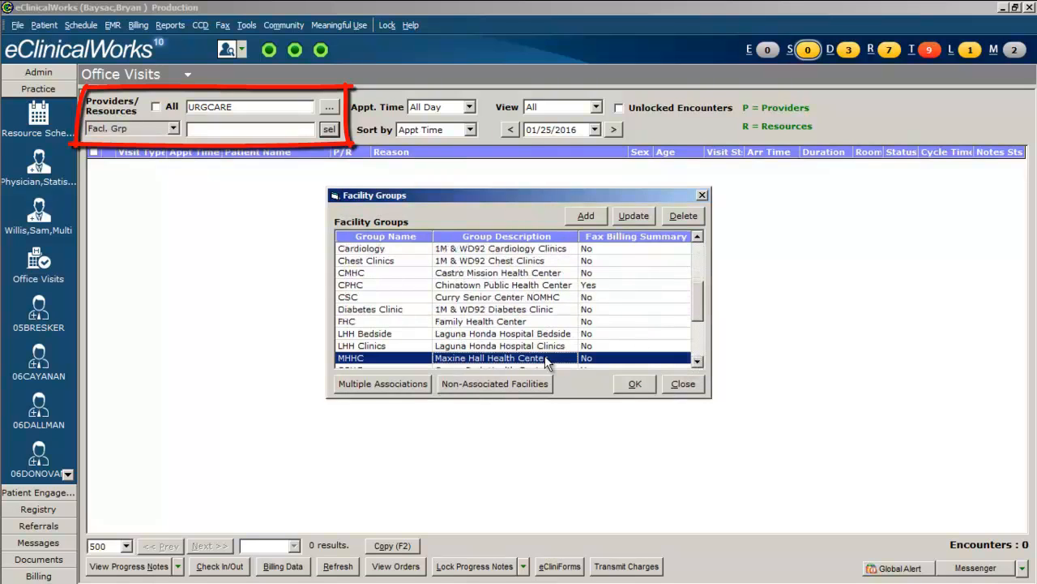
left_click(633, 384)
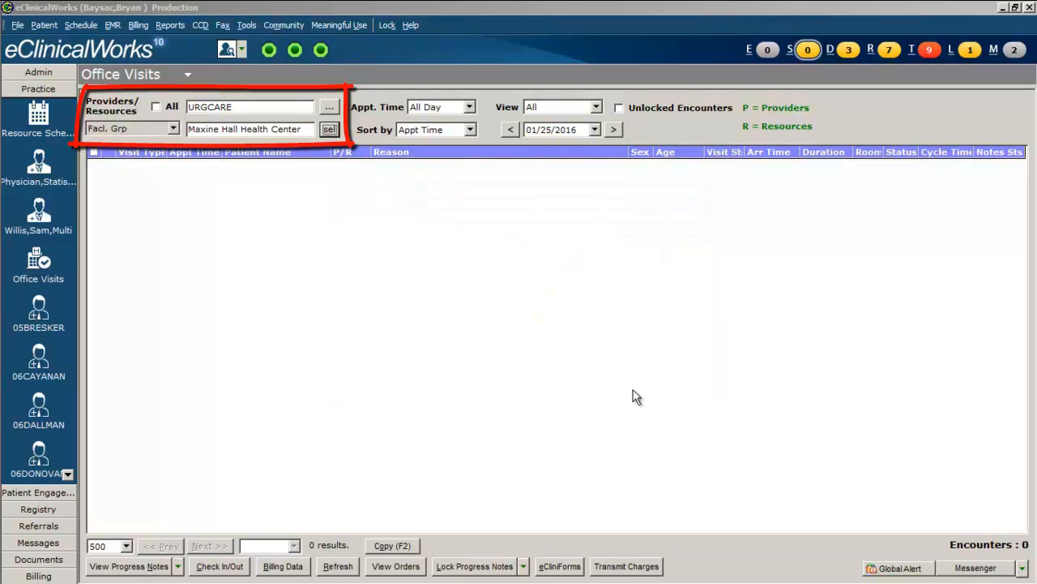
left_click(154, 107)
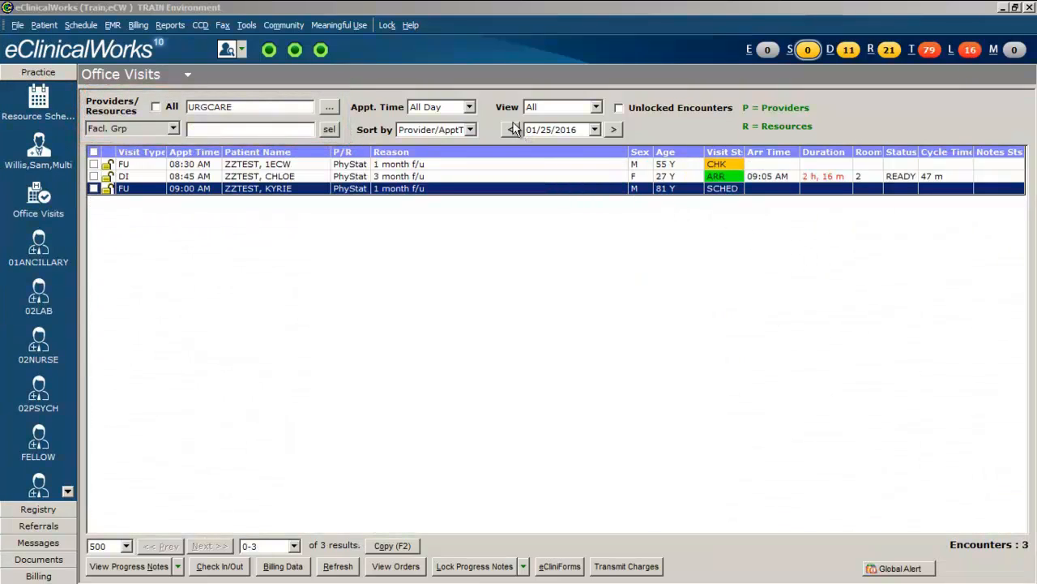
Review the Appt. Time, View and Sort by options of the visit list, keeping All Day, All and Provider/ApptTime
left_click(472, 107)
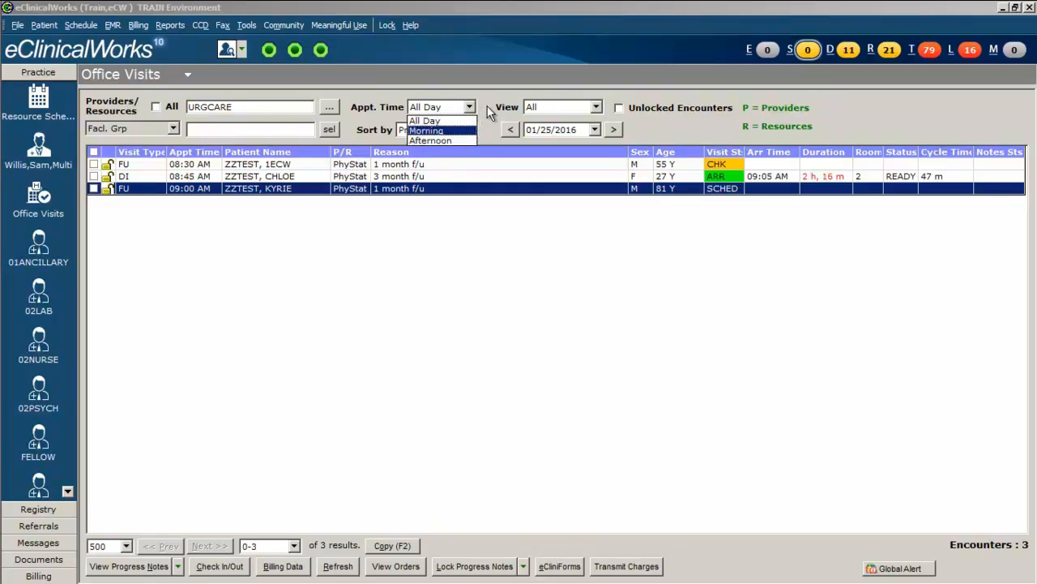
left_click(487, 105)
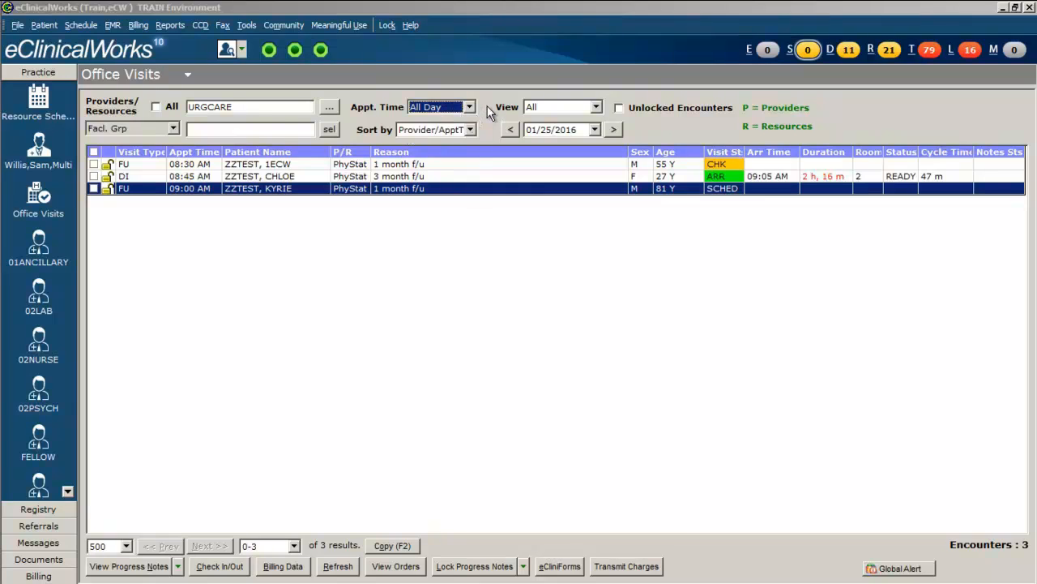
left_click(596, 107)
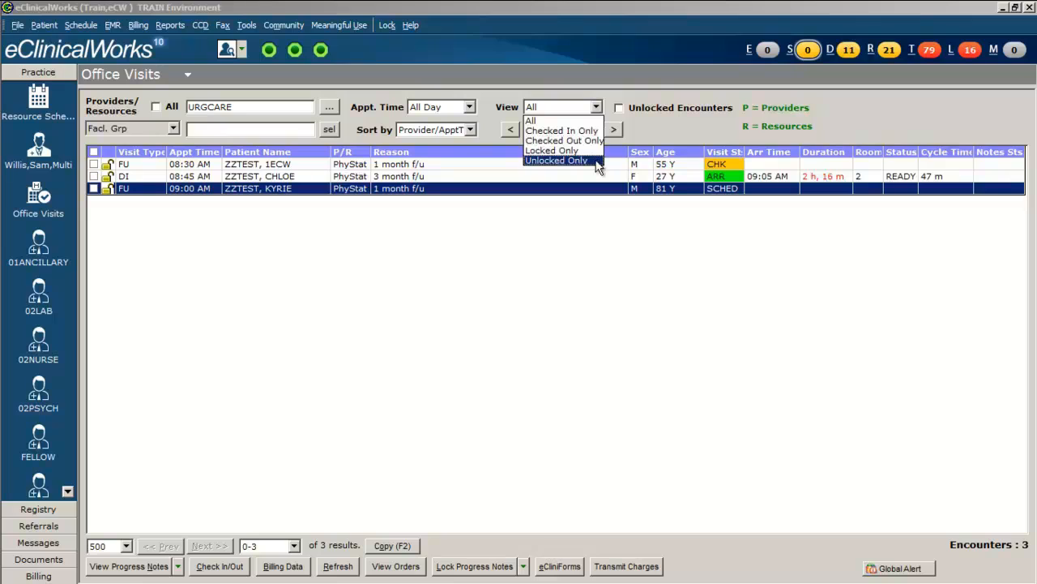
left_click(490, 139)
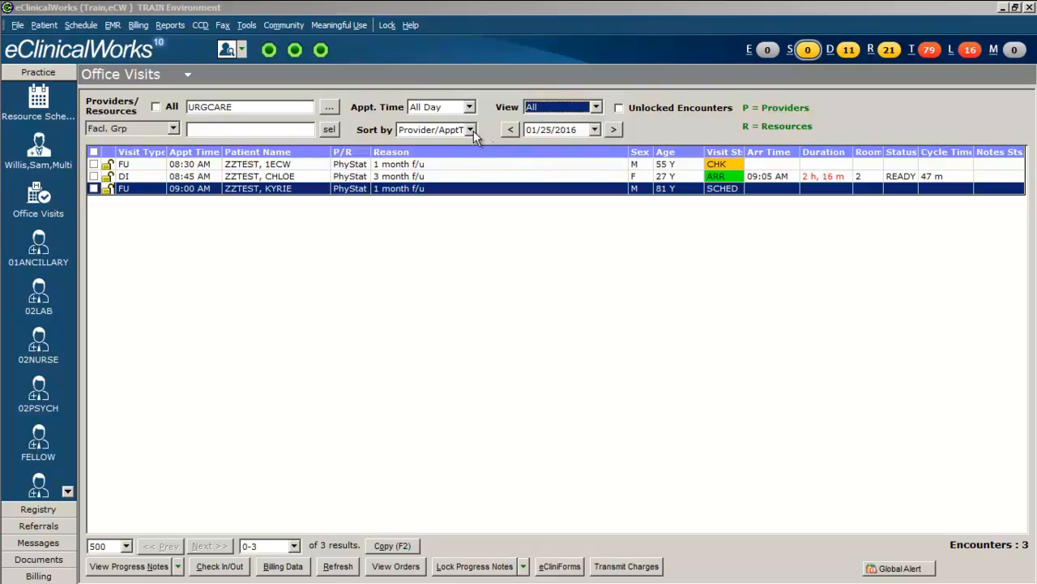
left_click(470, 129)
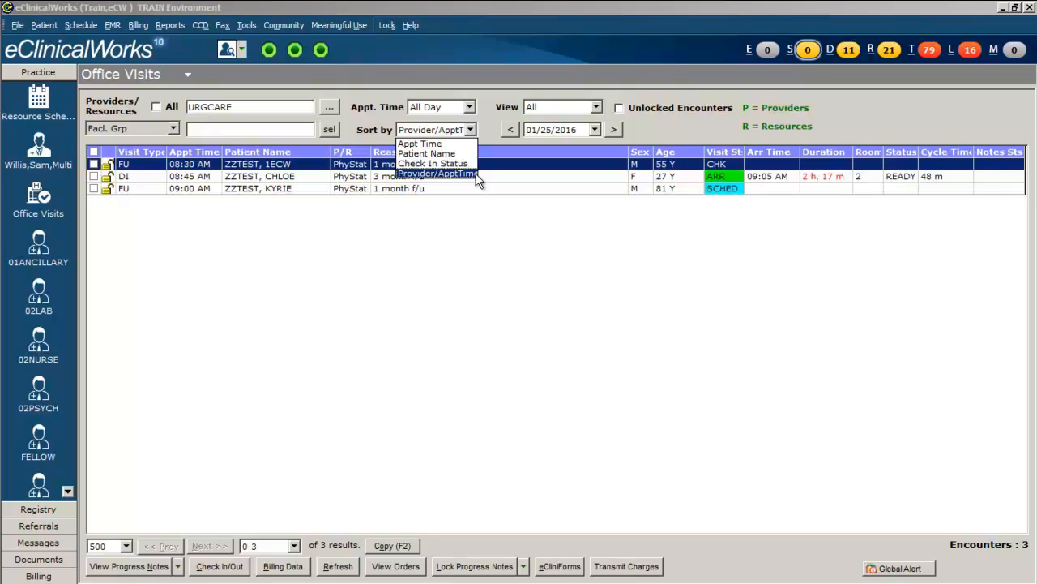
left_click(476, 174)
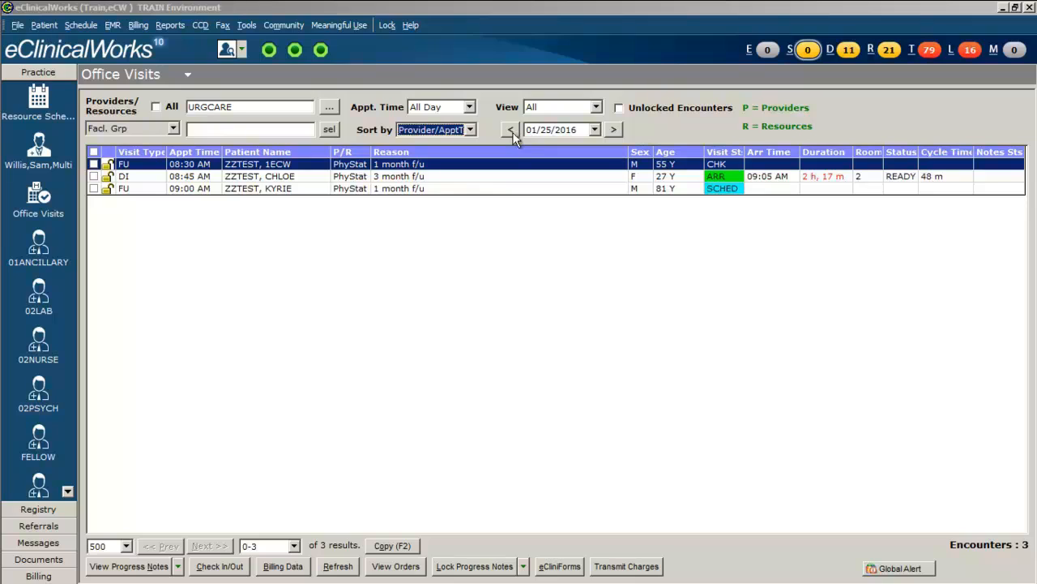
Step the Office Visits list through neighbouring dates and return it to January 25, 2016
left_click(512, 132)
left_click(614, 131)
left_click(614, 130)
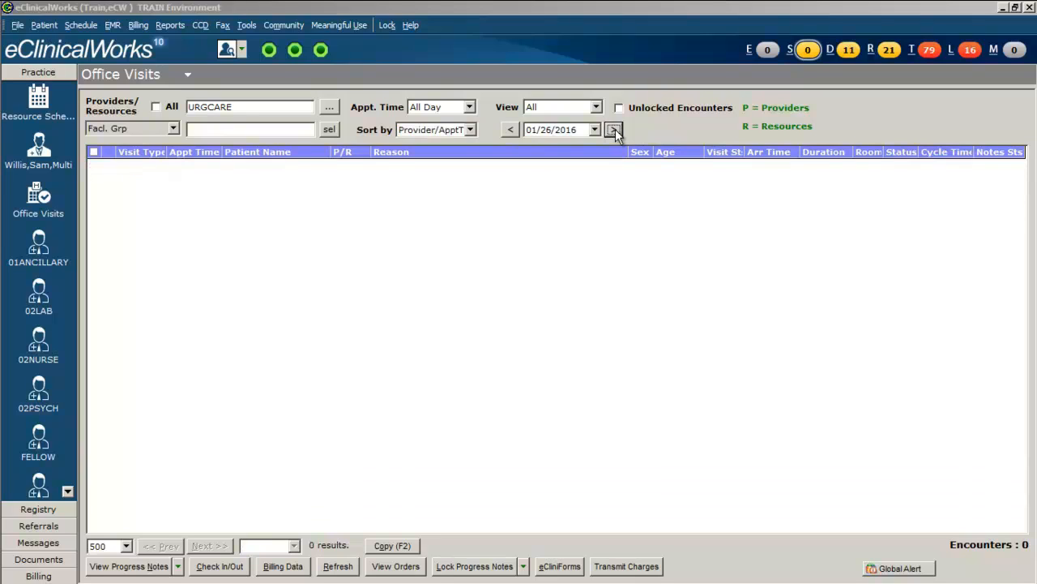
left_click(596, 129)
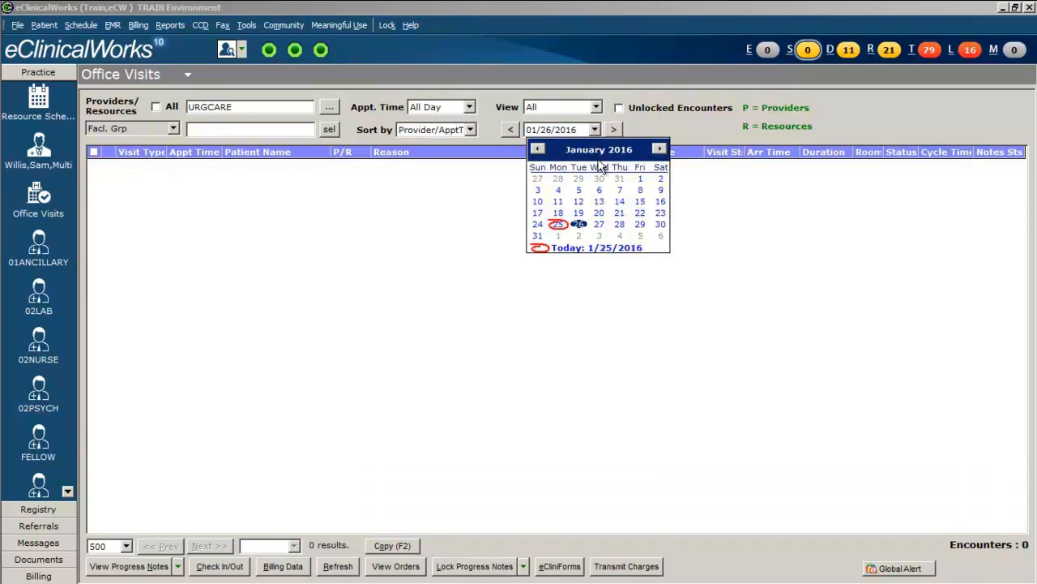
left_click(558, 223)
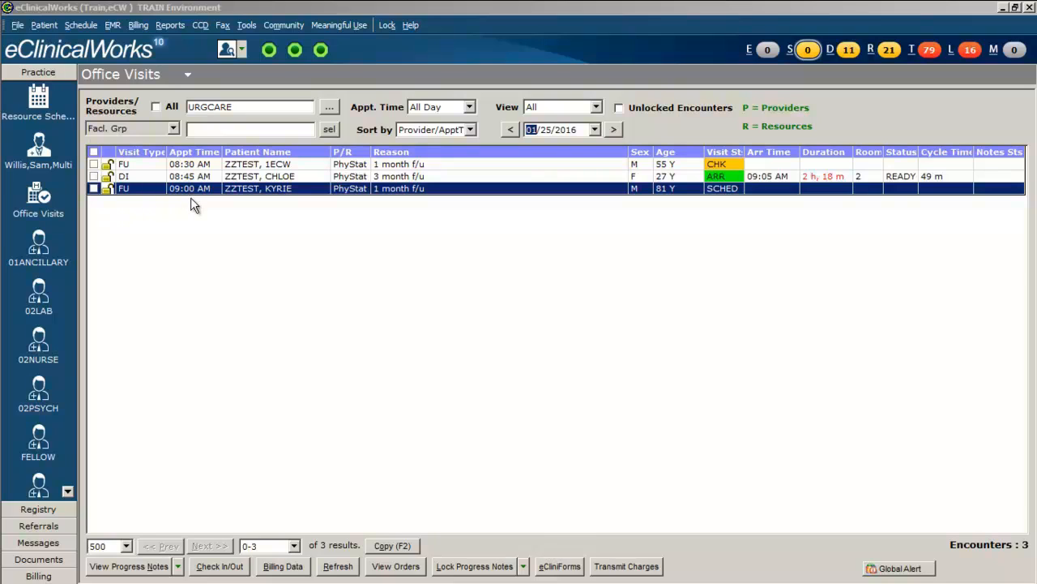
key("Up")
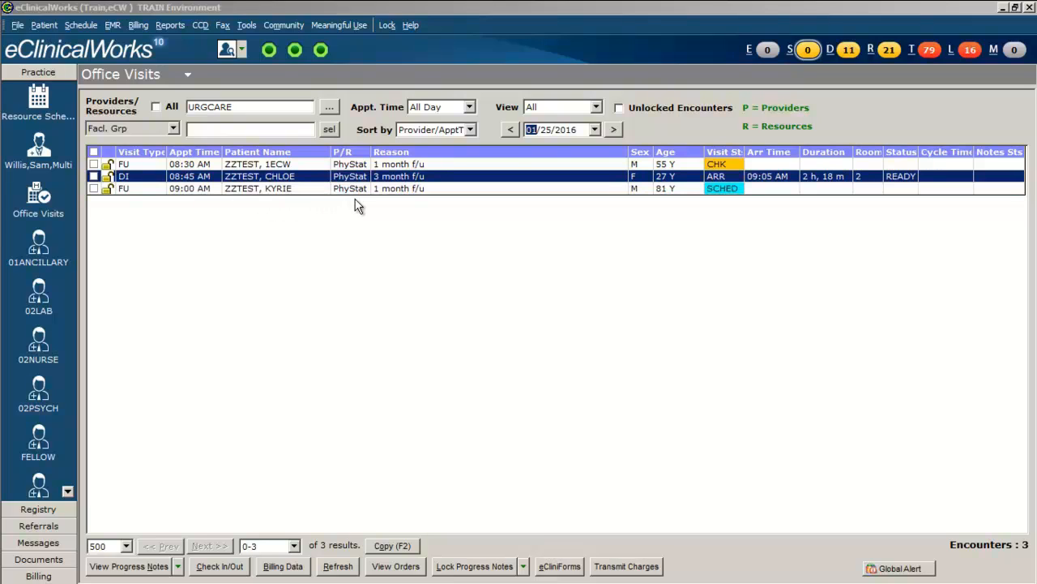
key("Up")
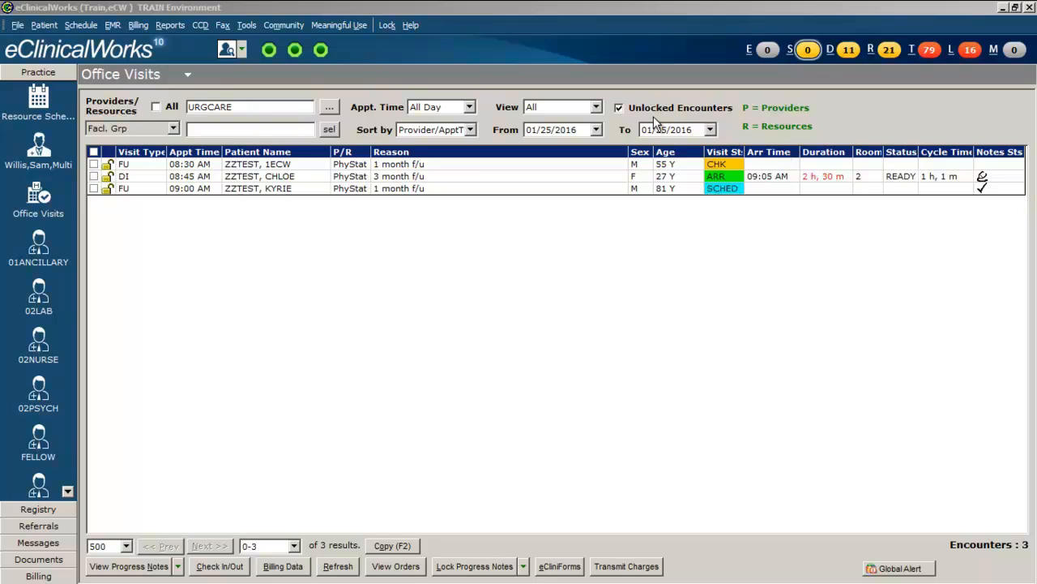
Review the From and To date choices of the Unlocked Encounters filter, keeping 01/25/2016, and turn the filter off
left_click(618, 107)
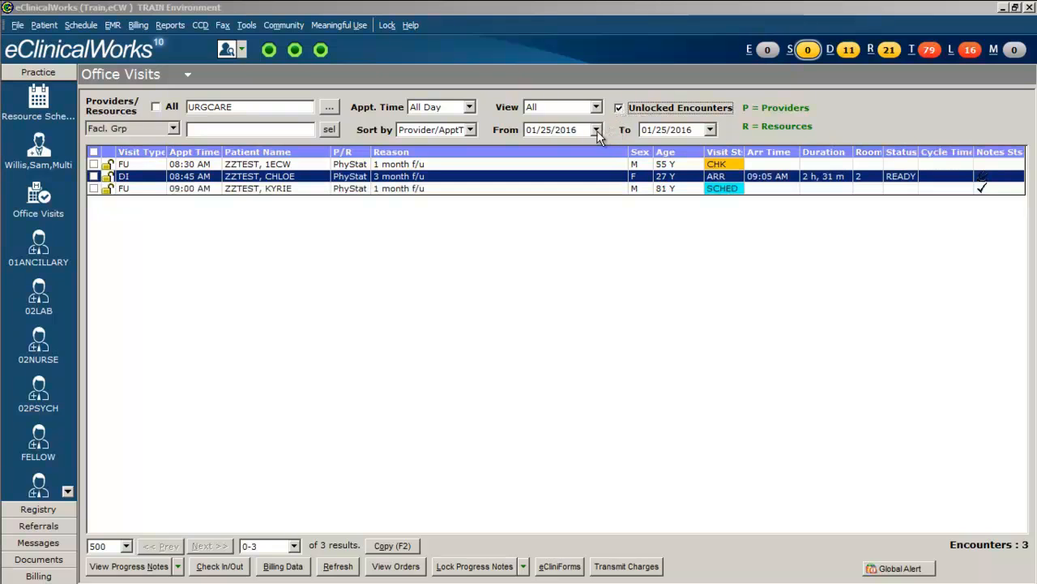
left_click(597, 129)
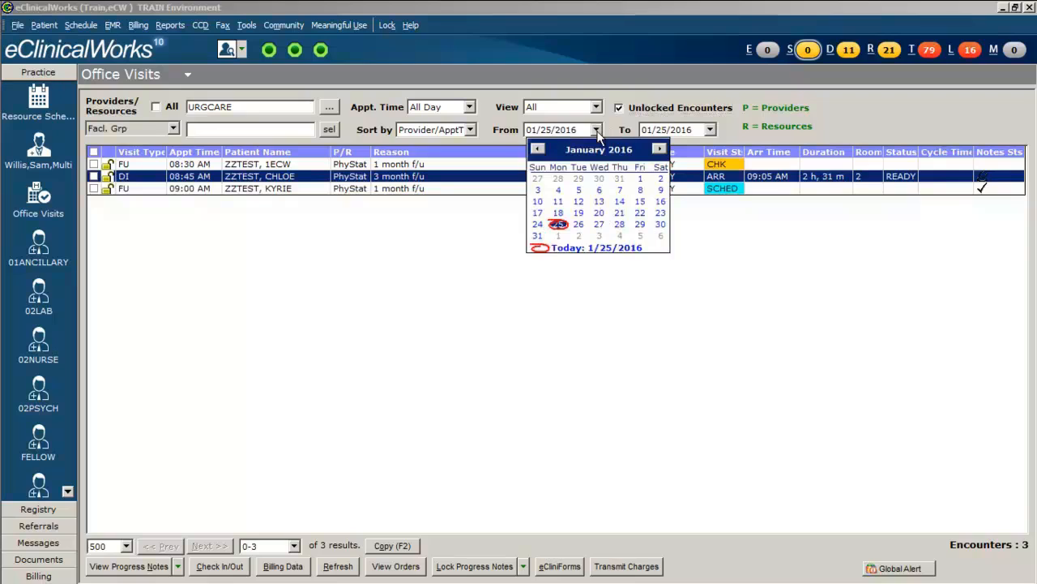
left_click(710, 130)
left_click(710, 129)
left_click(710, 130)
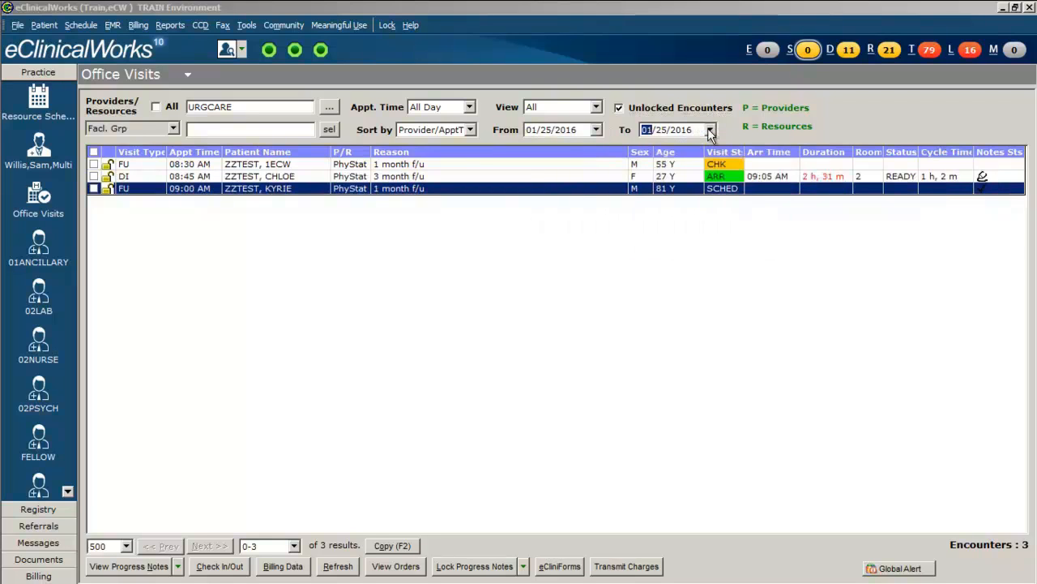
left_click(619, 107)
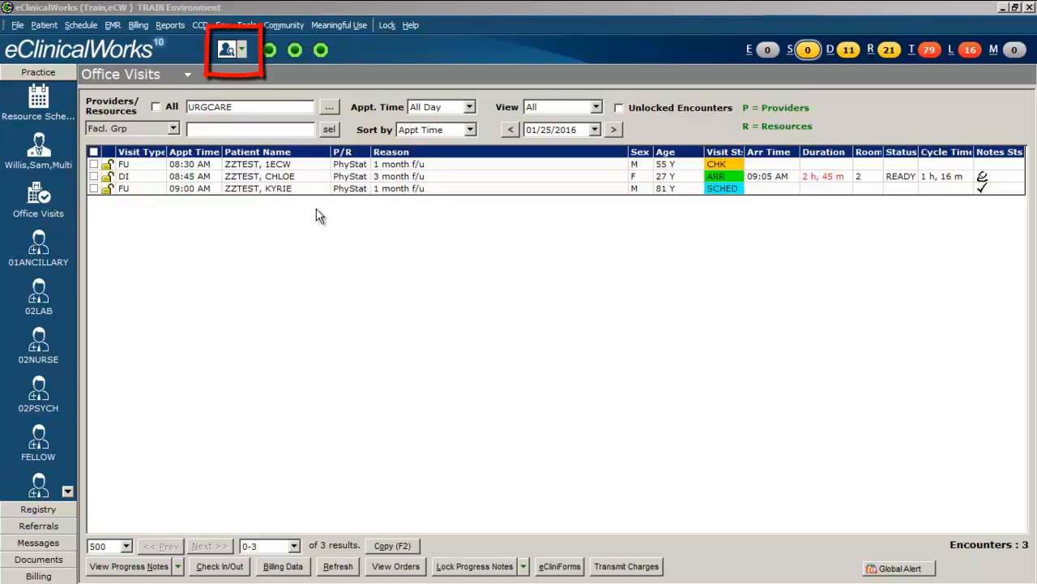
Open the Patient Lookup and review the available search criteria, keeping the search by Name
left_click(226, 50)
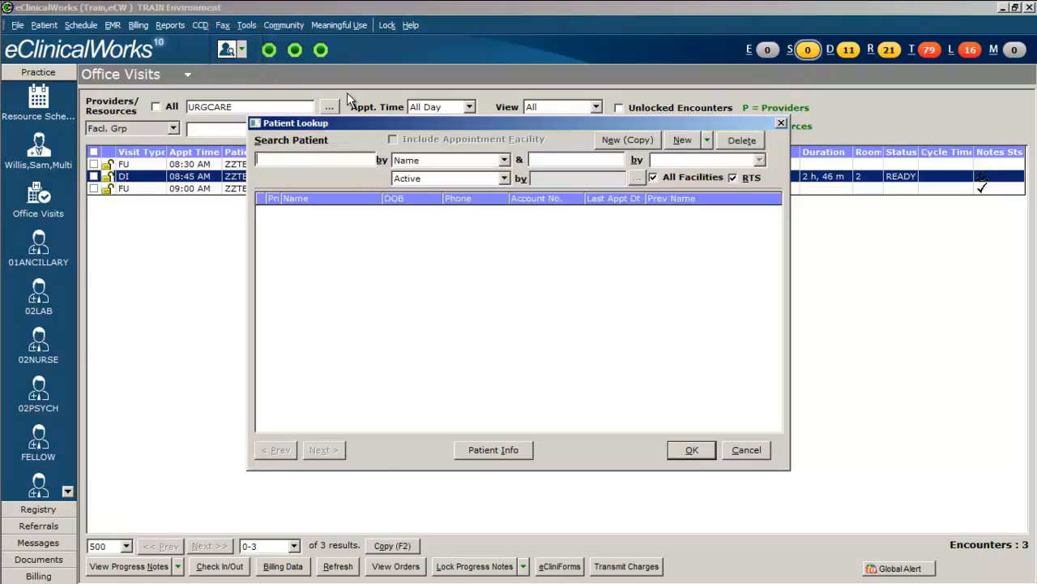
left_click(504, 160)
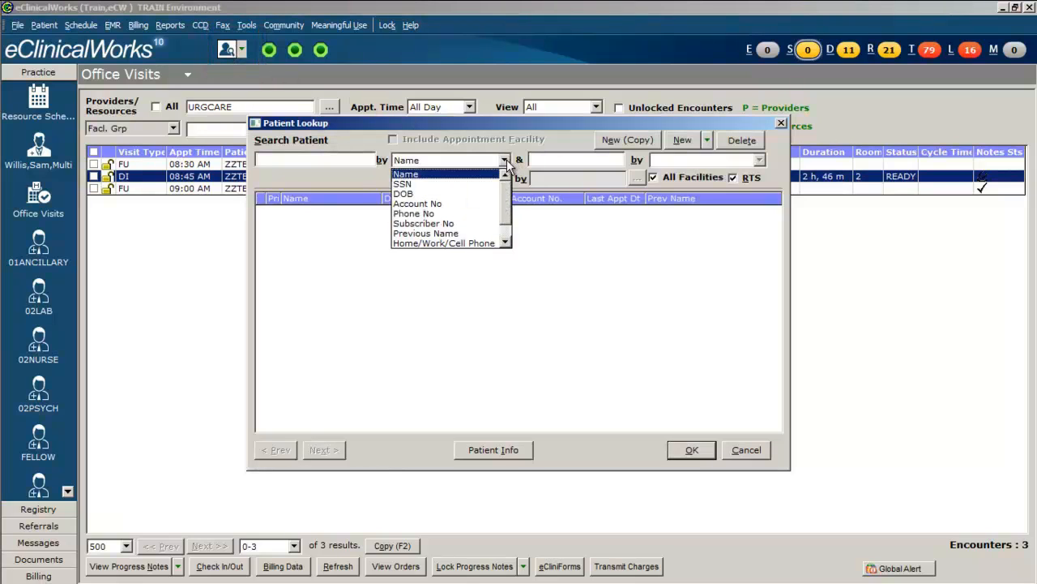
left_click(509, 244)
left_click(509, 244)
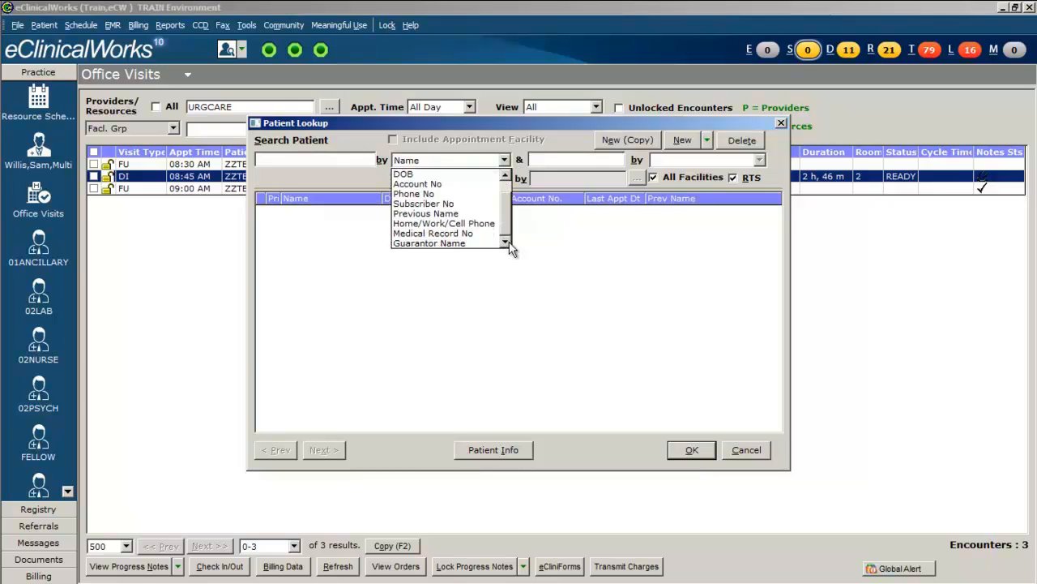
left_click(508, 180)
left_click(508, 180)
left_click(315, 158)
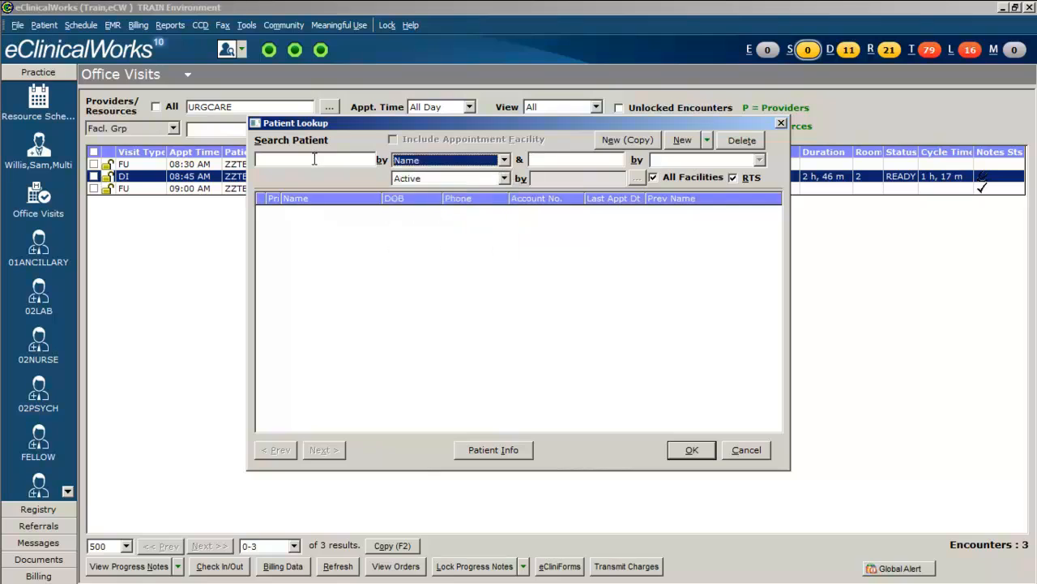
Search for patients by name with "zztest" and open the first patient in the list
left_click(315, 159)
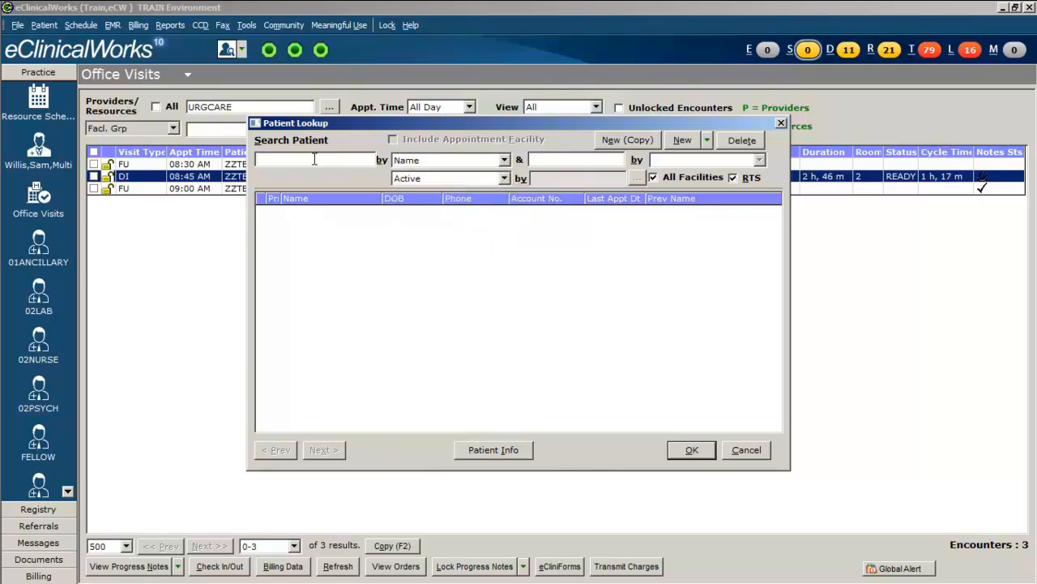
type("zztest")
key("Return")
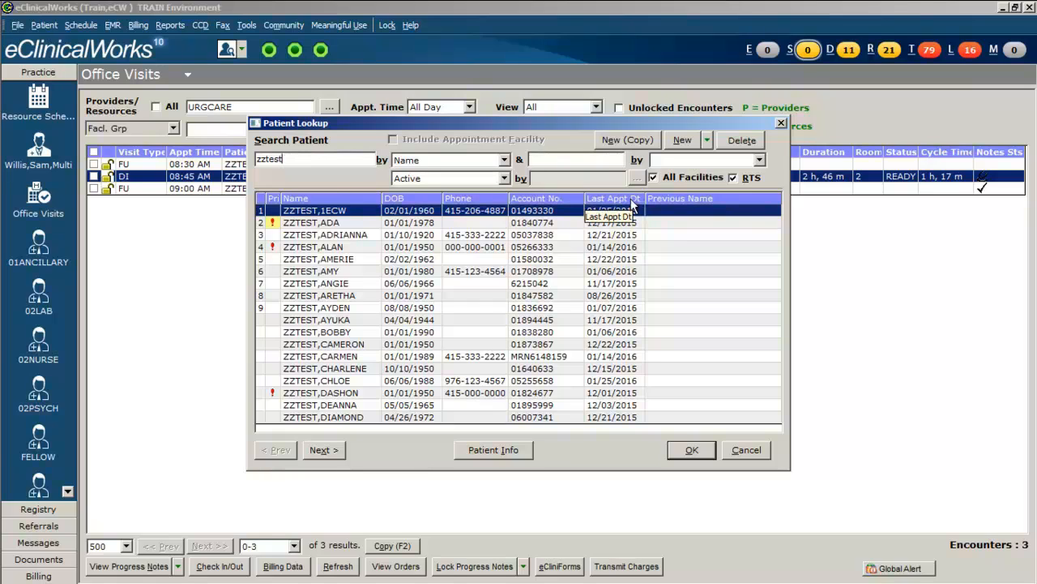
double_click(349, 211)
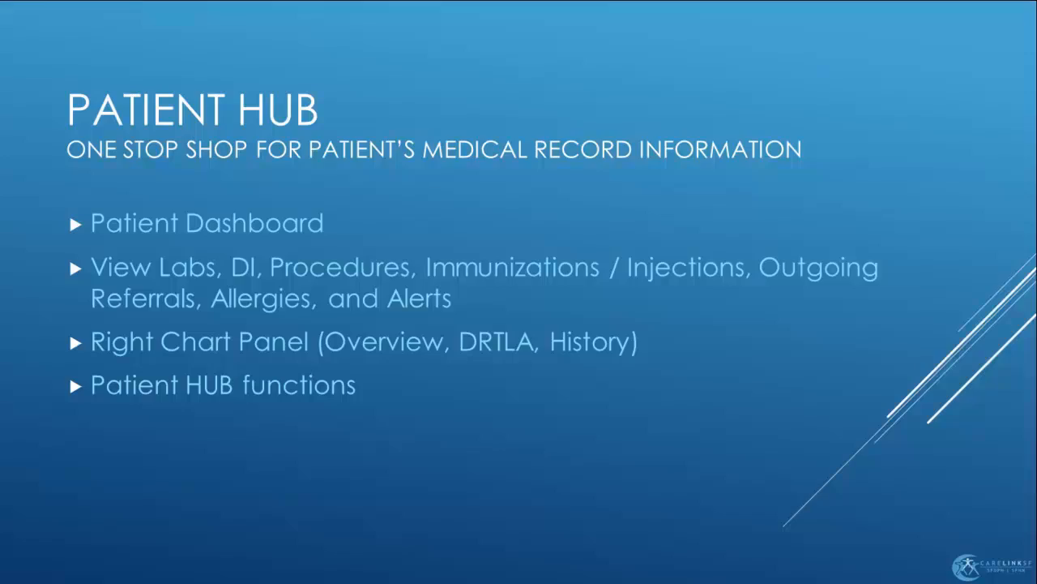
left_click(902, 538)
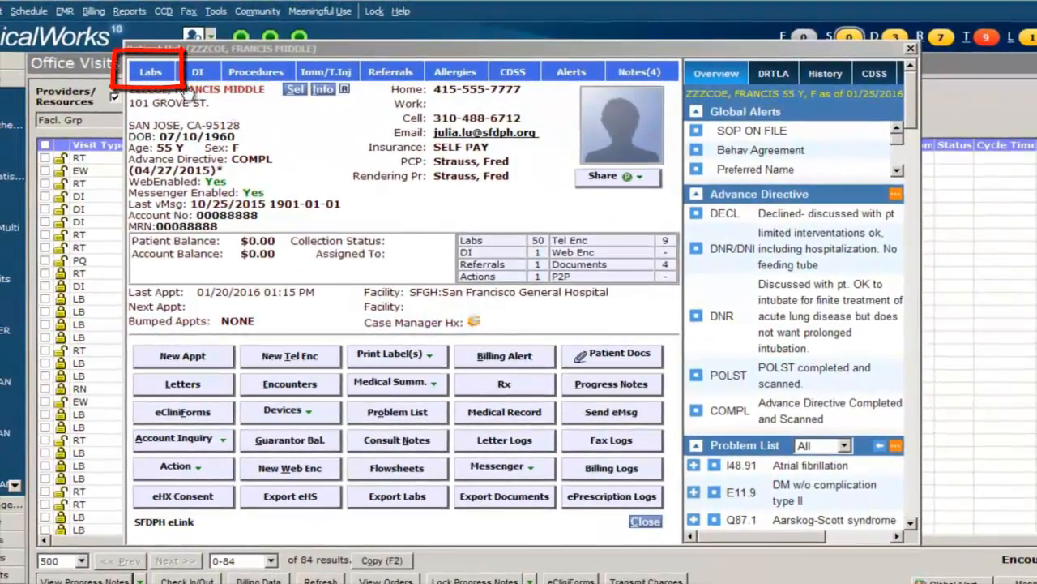
Open the patient's labs from the Patient Hub and sort them by lab name in descending order
left_click(154, 74)
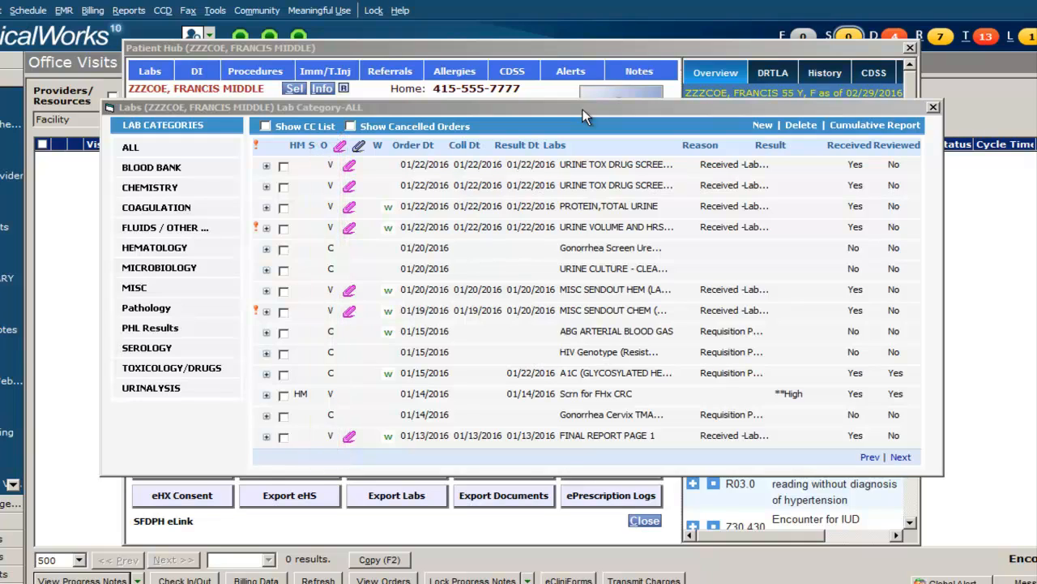
left_click(556, 146)
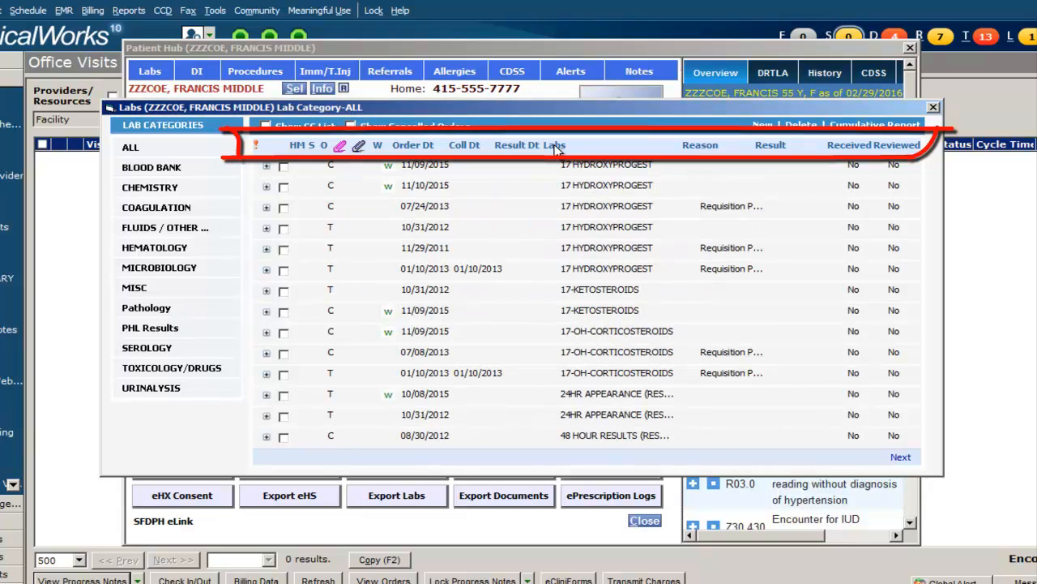
left_click(554, 144)
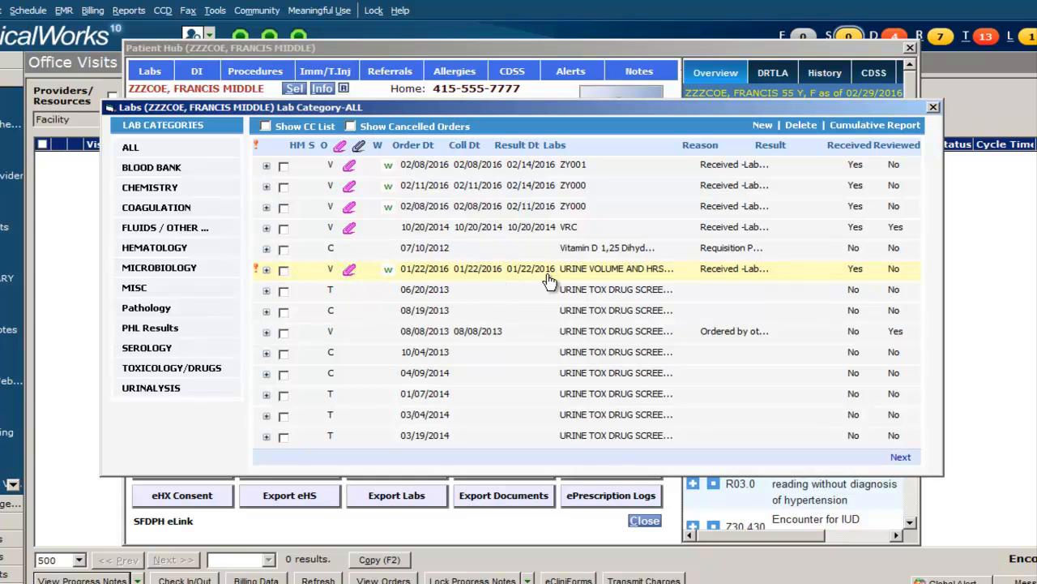
Expand the result details of the 01/22/2016 URINE VOLUME AND HRS lab and the 10/20/2014 VRC lab
left_click(267, 270)
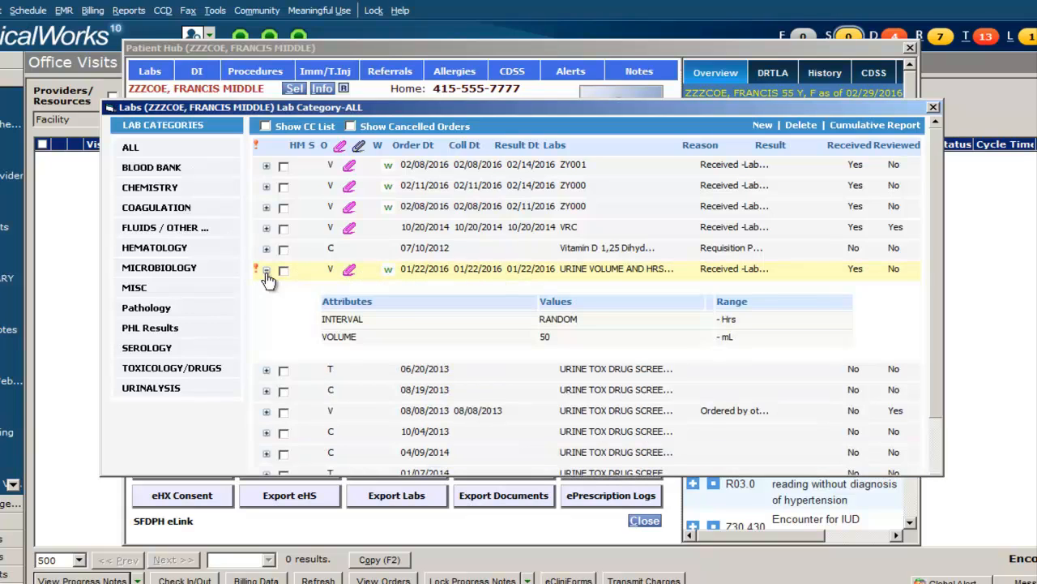
left_click(267, 228)
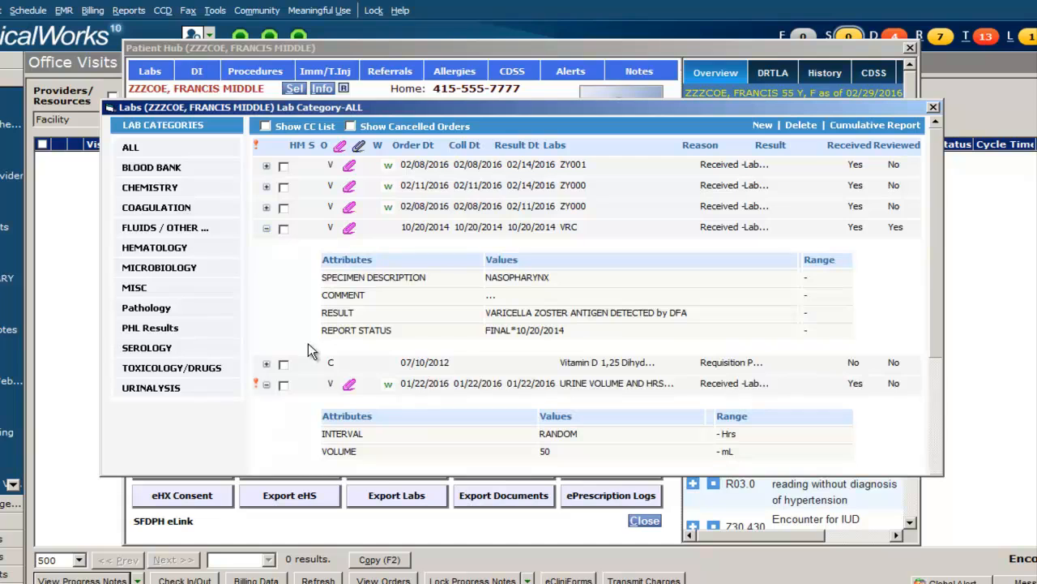
Collapse the details of the VRC and URINE VOLUME AND HRS labs, and open the attachment of the first 01/22/2016 URINE TOX DRUG SCREEN lab
left_click(266, 229)
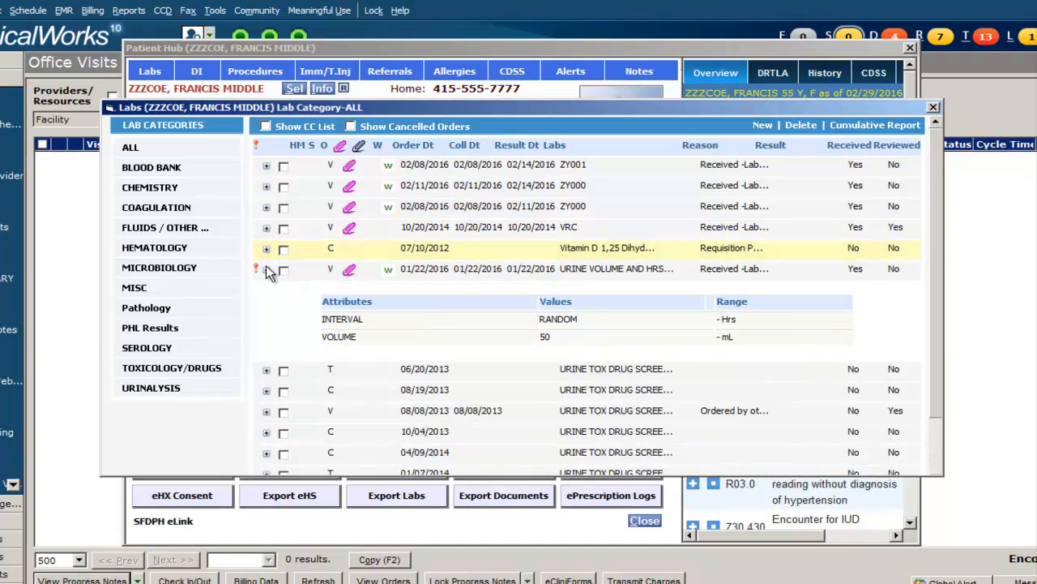
left_click(266, 270)
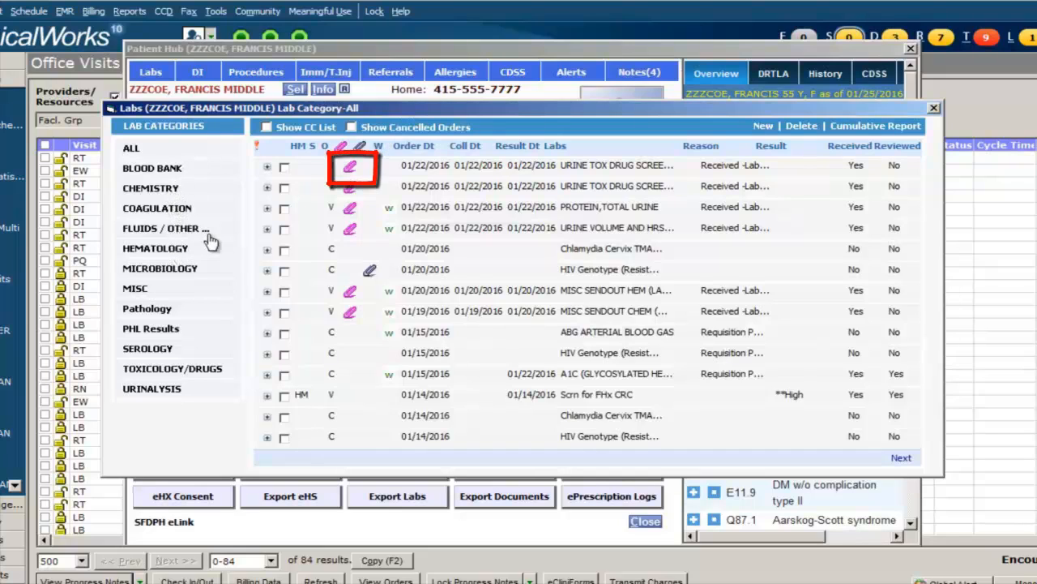
left_click(351, 167)
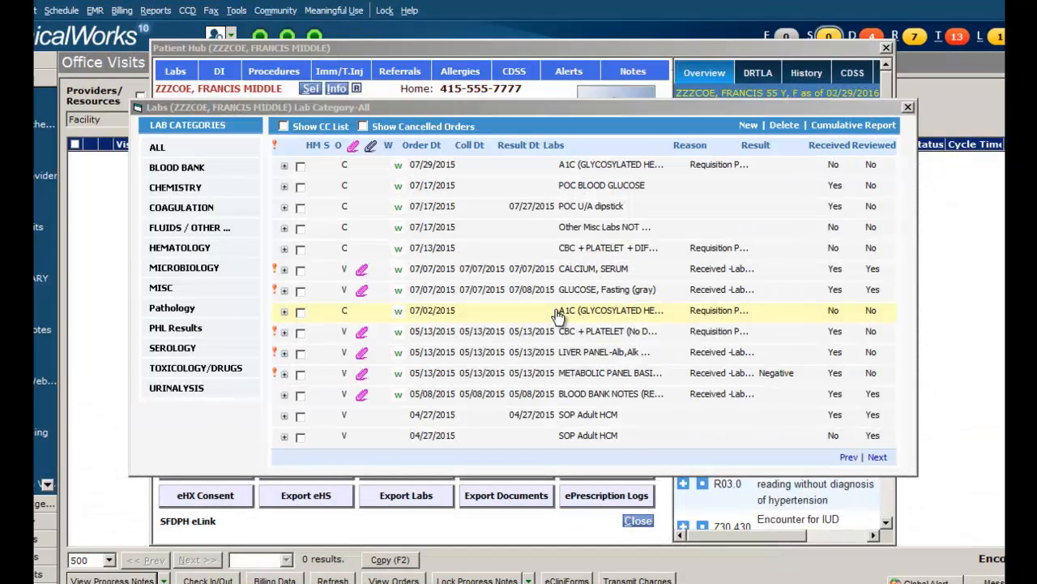
Open the 05/13/2015 METABOLIC PANEL BASIC lab and review its Hyperlipidemia assessment, notes and all result columns through eGFR
left_click(594, 377)
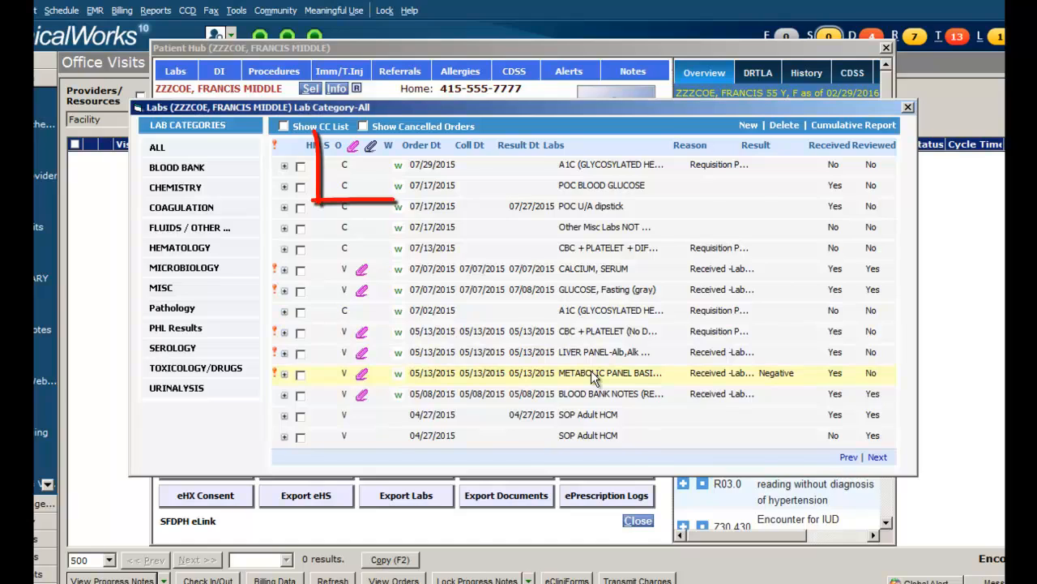
double_click(594, 377)
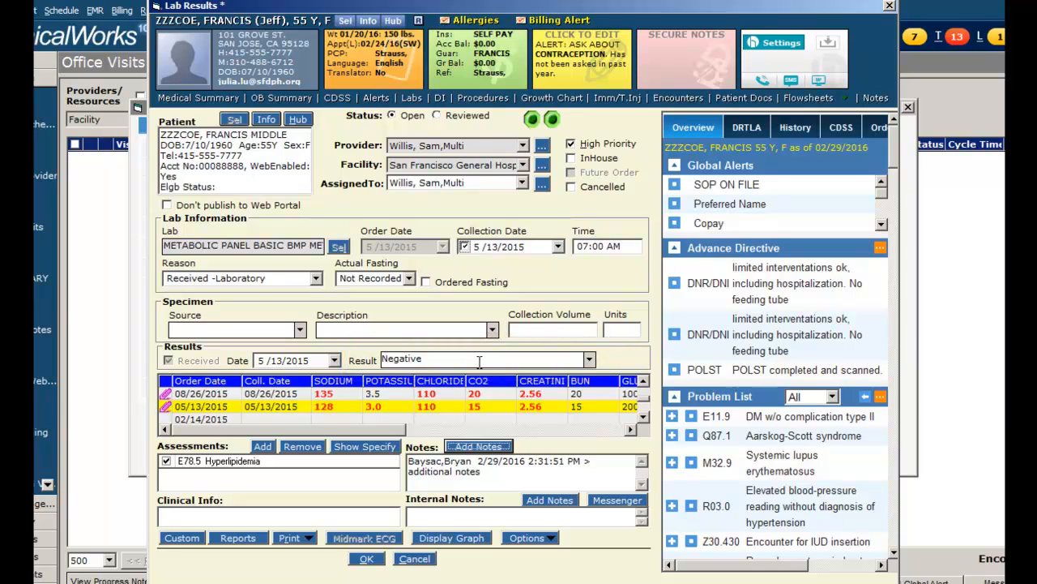
left_click(280, 467)
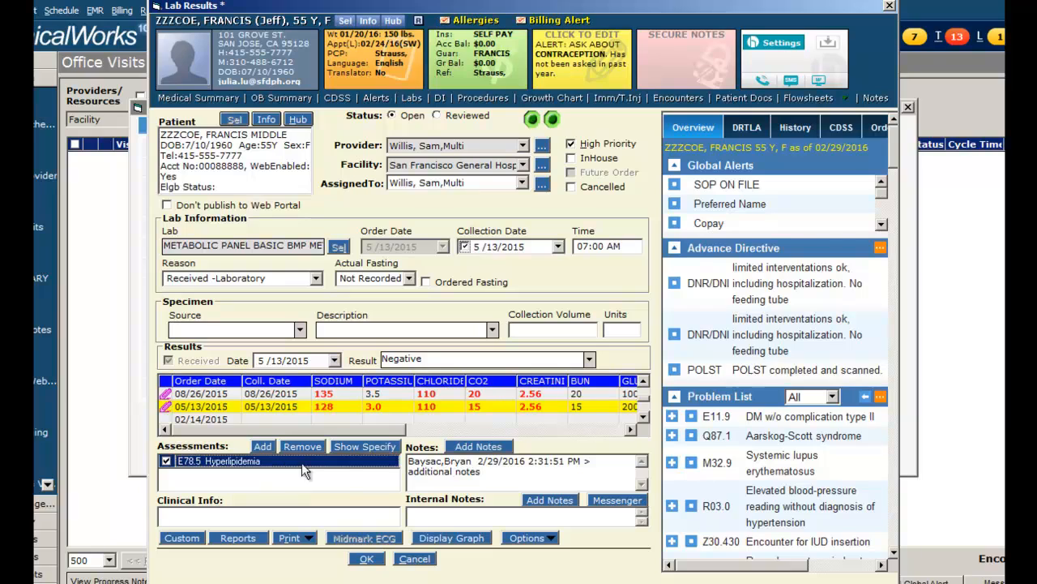
left_click(524, 468)
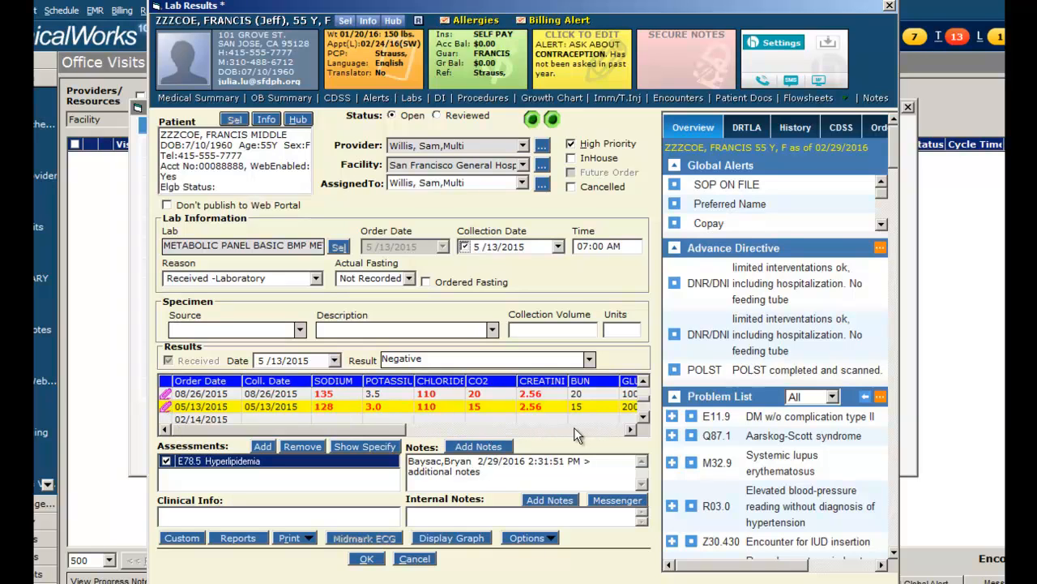
left_click(632, 430)
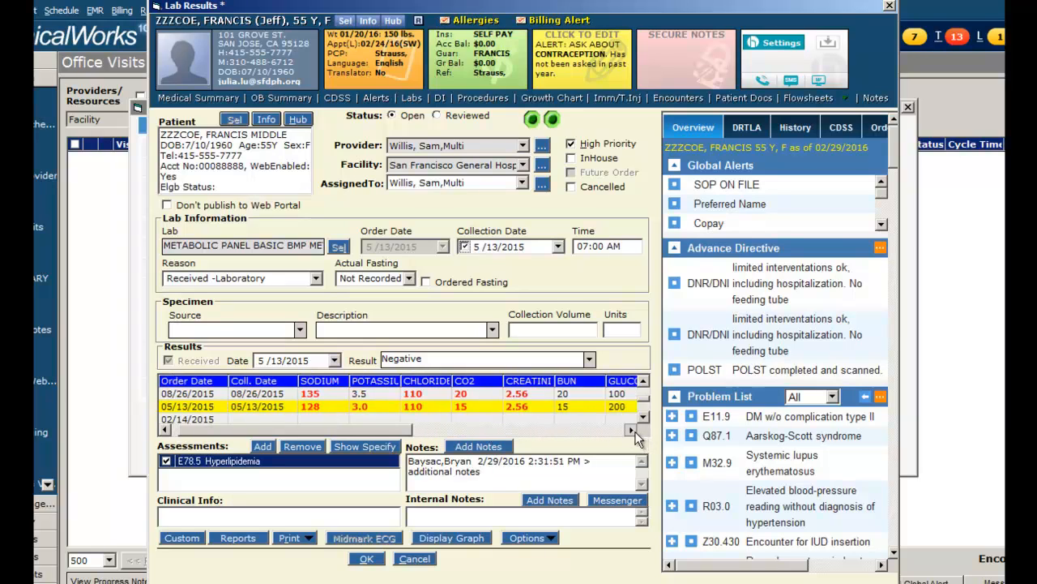
left_click(632, 429)
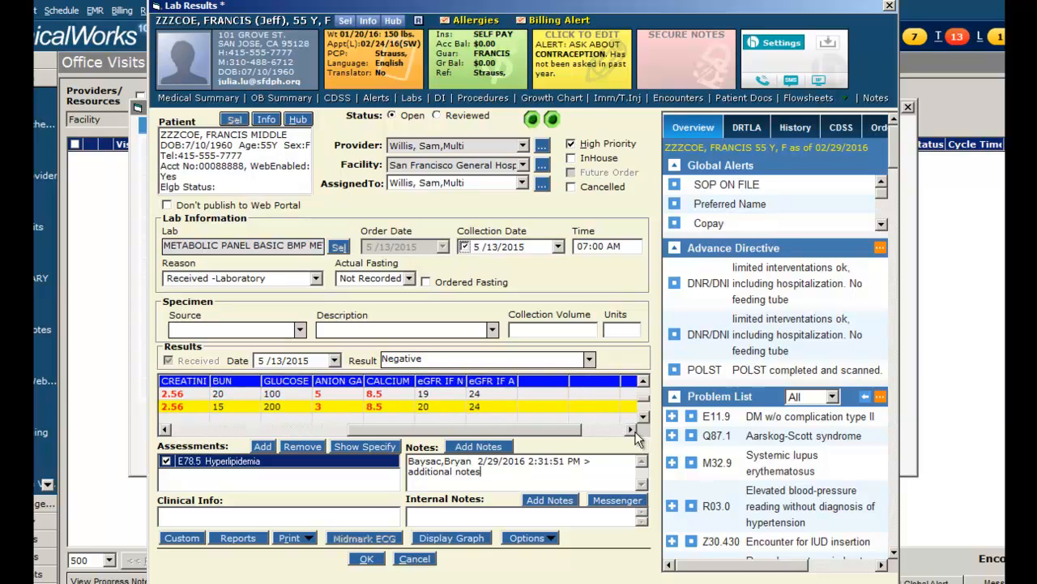
left_click(631, 429)
left_click(632, 430)
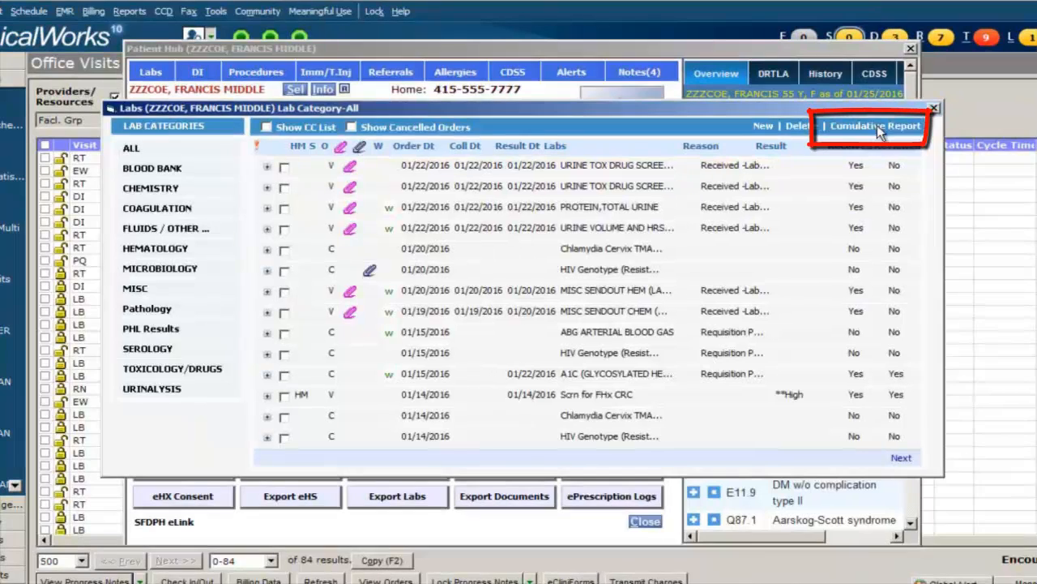
View the cumulative report of the patient's labs and the DI records in the Patient Hub
left_click(876, 129)
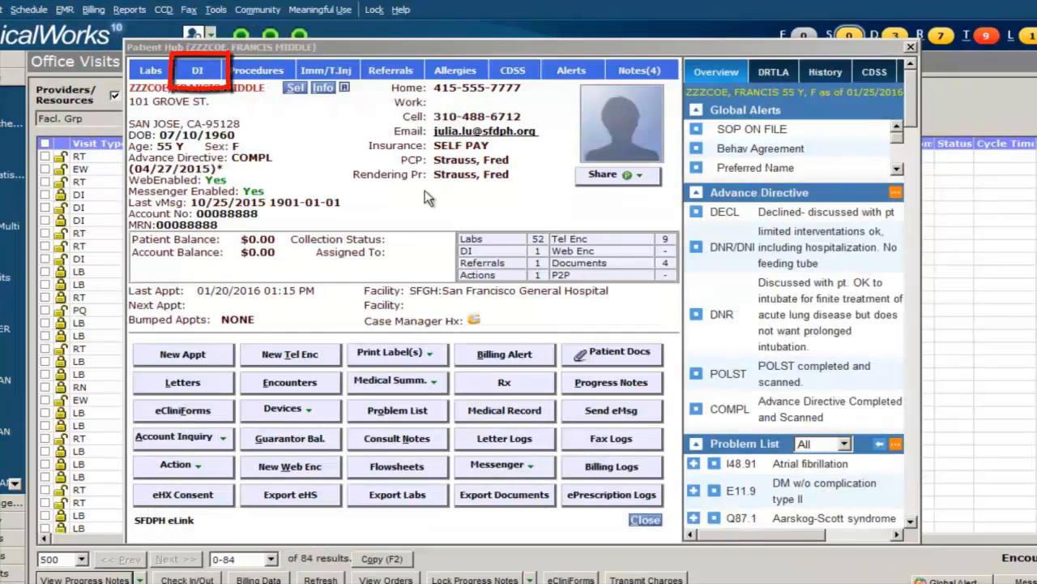
left_click(203, 76)
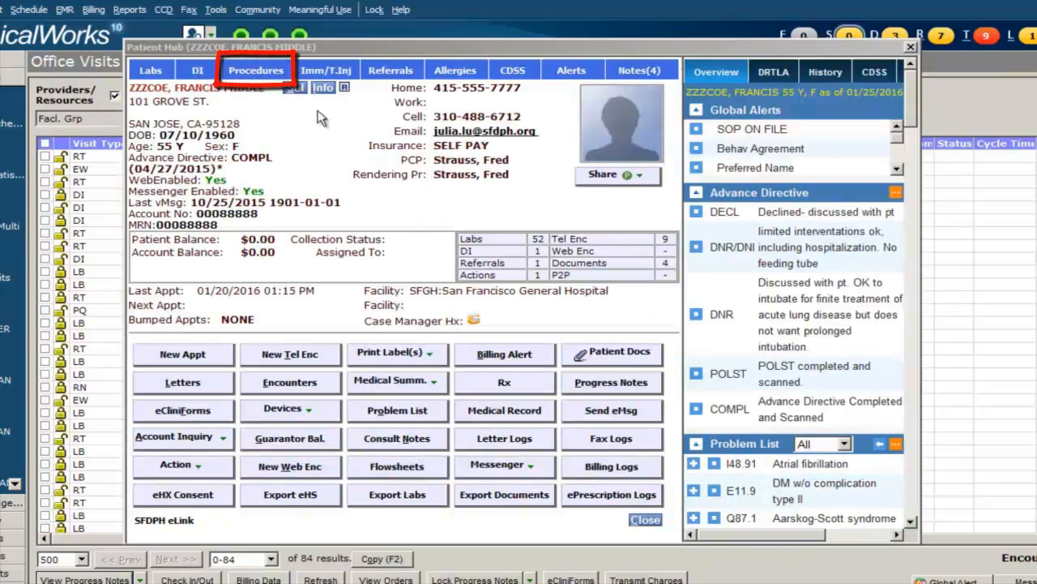
Open the patient's procedures list and view the 11/09/2015 Albuterol Nebulizer procedure
left_click(271, 72)
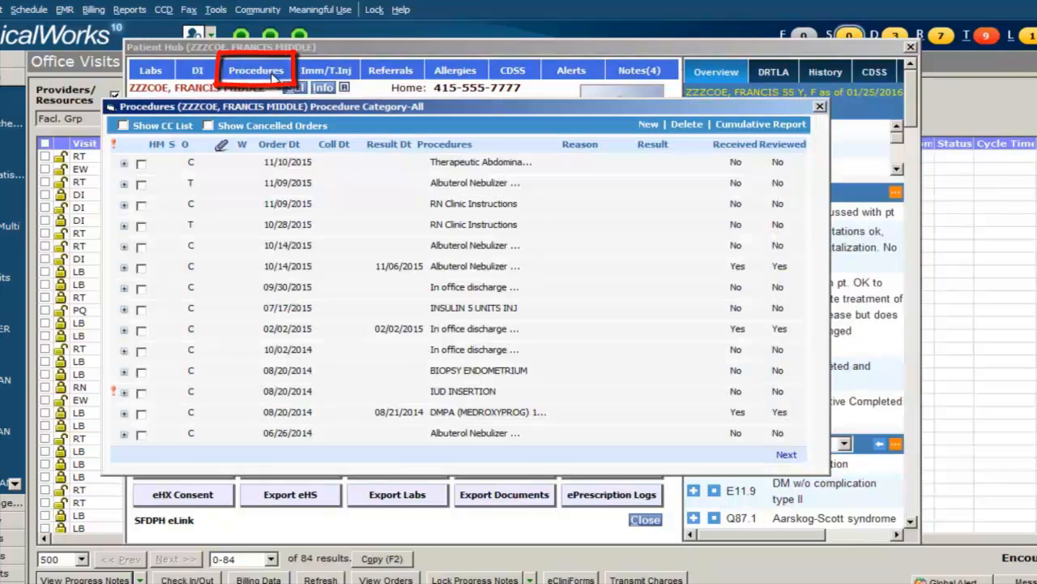
double_click(532, 183)
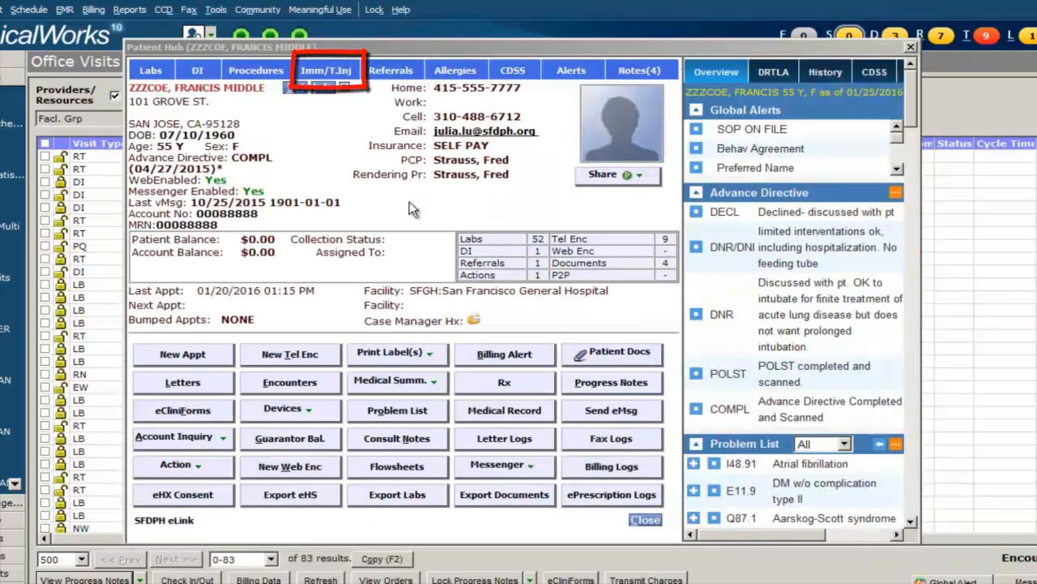
Open the patient's immunizations and therapeutic injections, and view the immunization schedule and the flu schedule
left_click(332, 75)
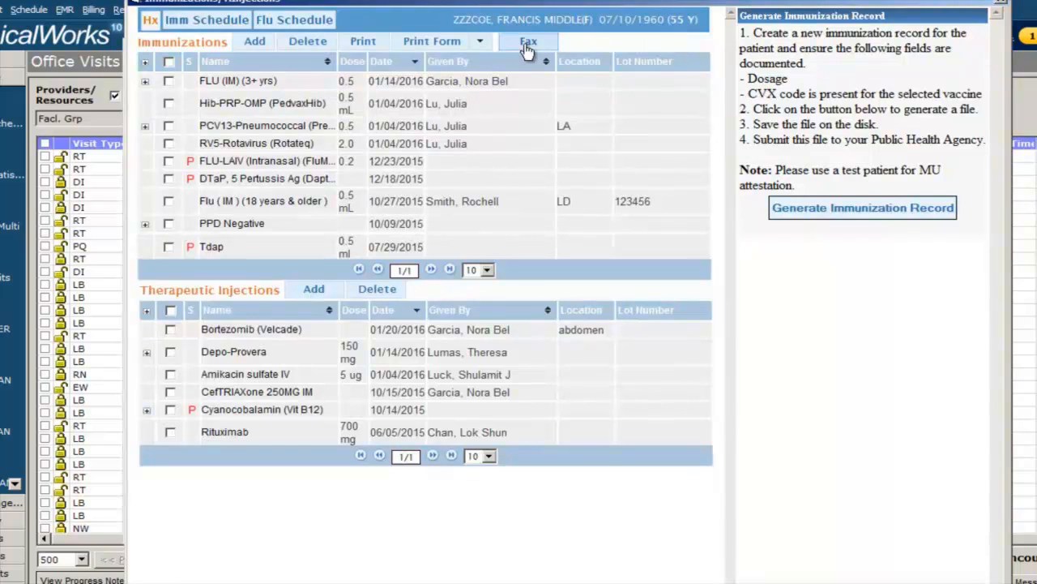
left_click(231, 25)
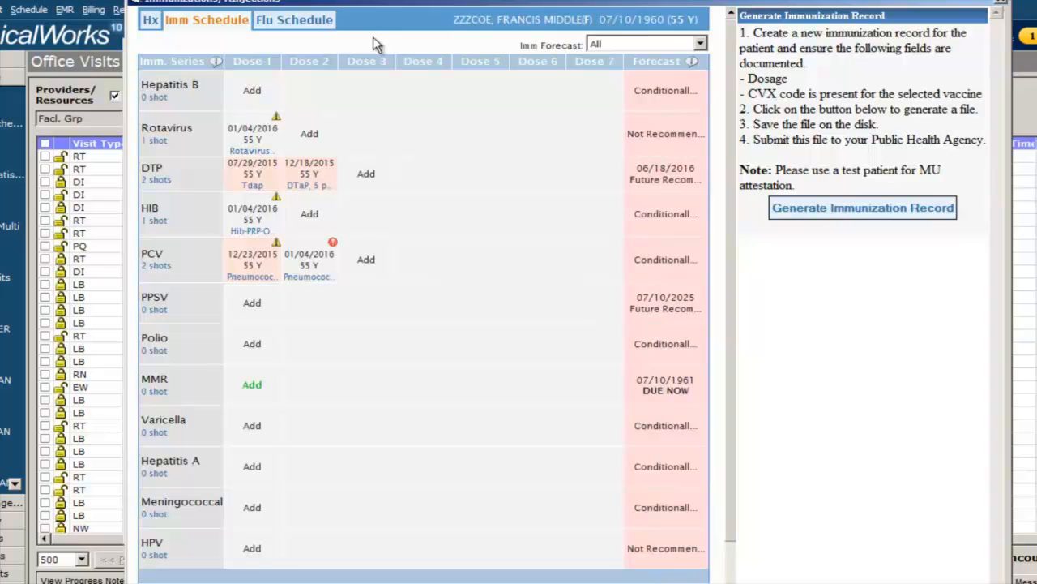
left_click(314, 20)
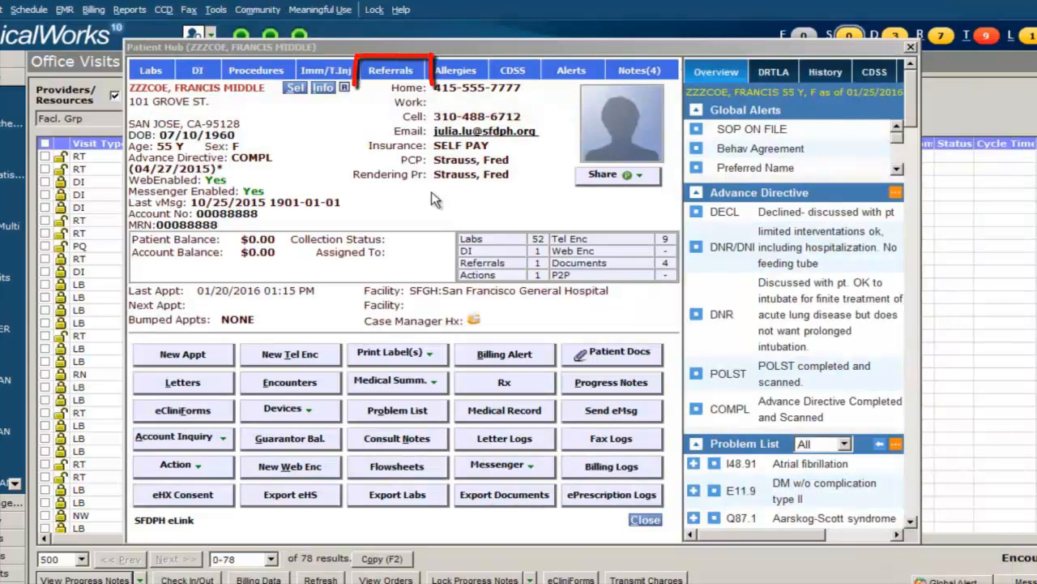
Open the patient's referrals, view the outgoing ones and close the referrals window
left_click(406, 74)
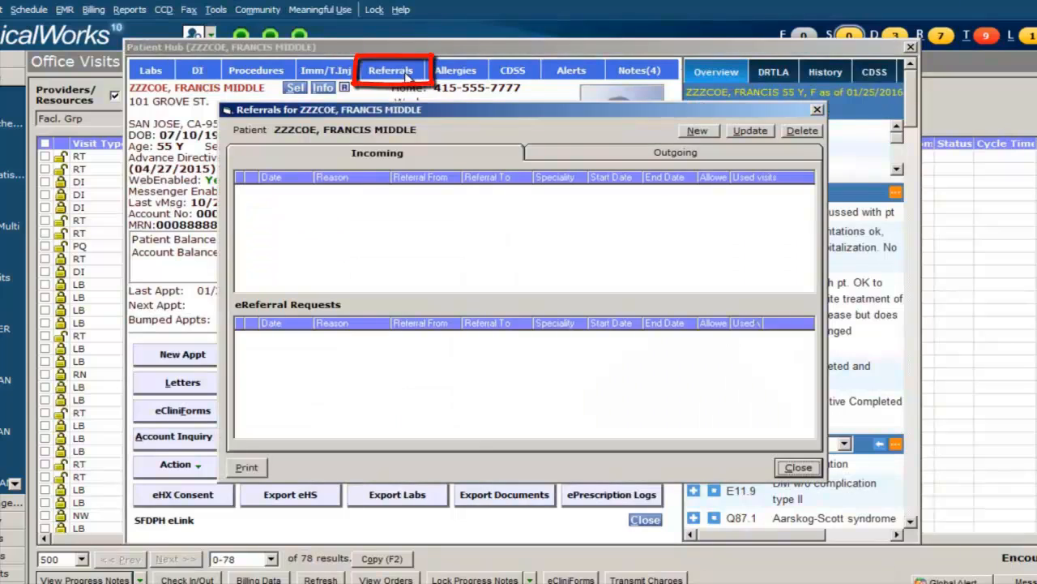
left_click(621, 149)
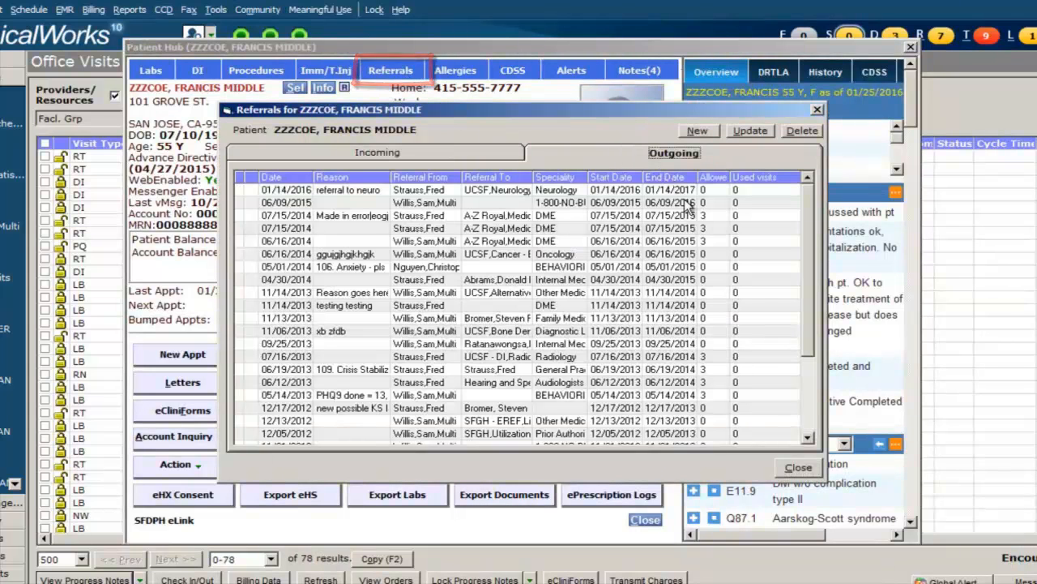
left_click(798, 467)
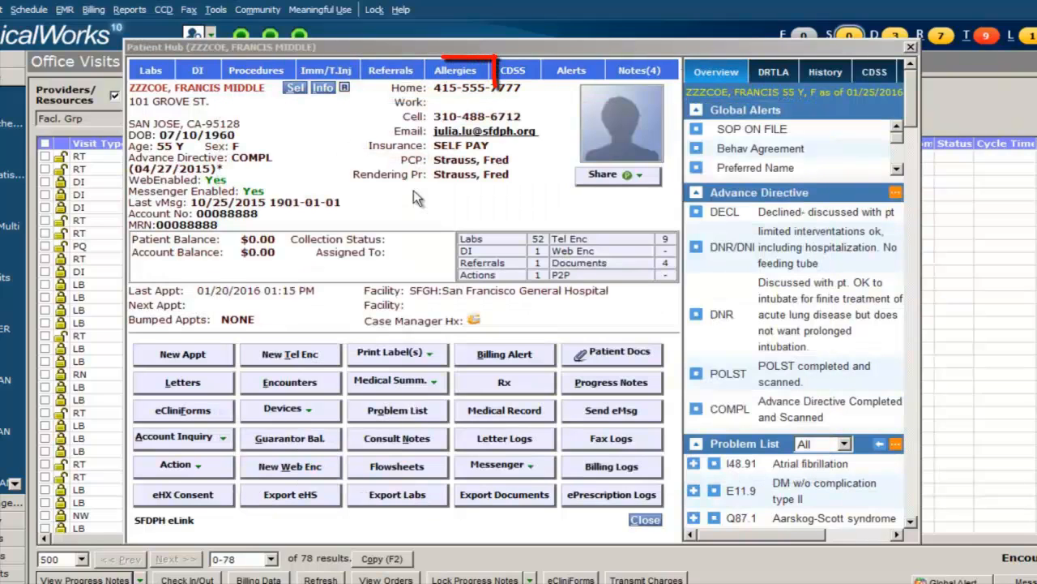
Open the patient's allergies, review the whole list through its last entry and close it
left_click(470, 74)
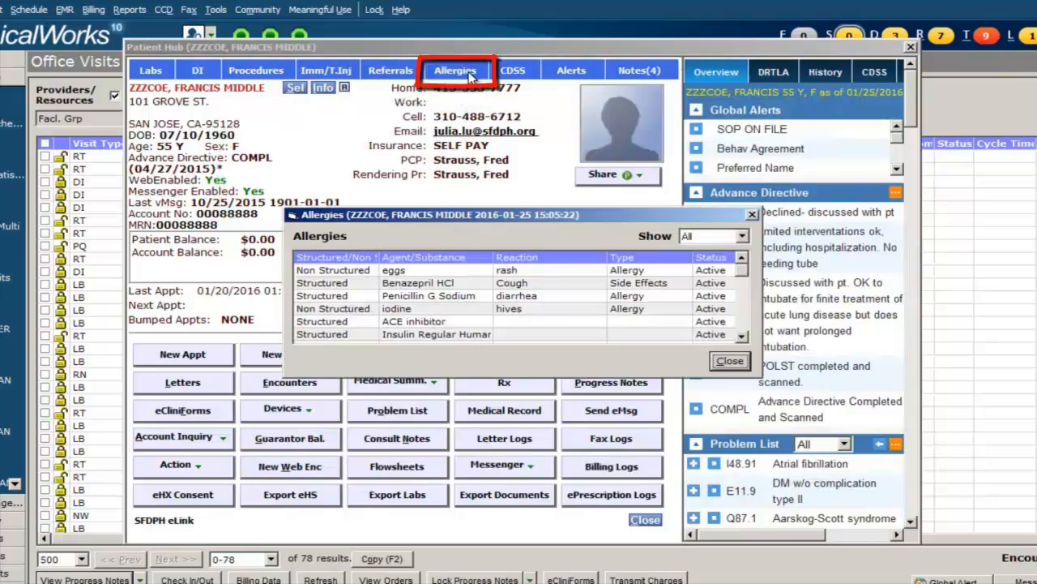
left_click(741, 336)
left_click(741, 335)
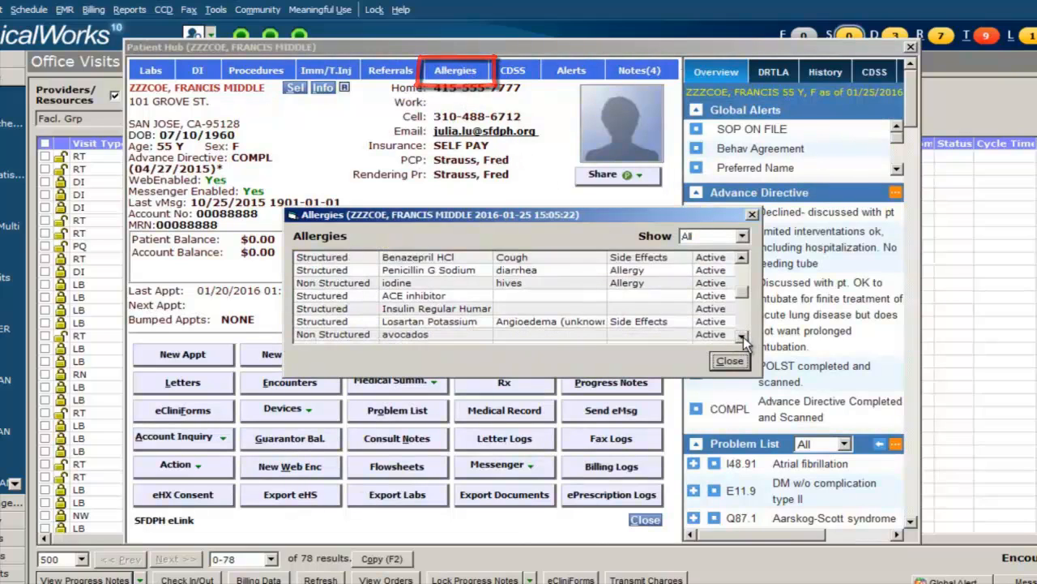
left_click(741, 336)
left_click(741, 336)
left_click(741, 336)
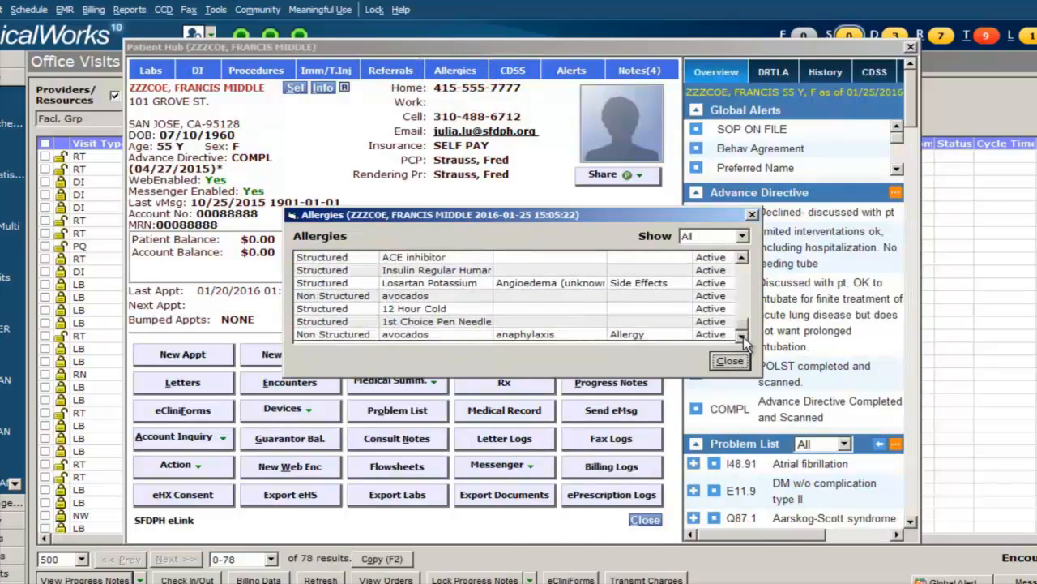
left_click(730, 361)
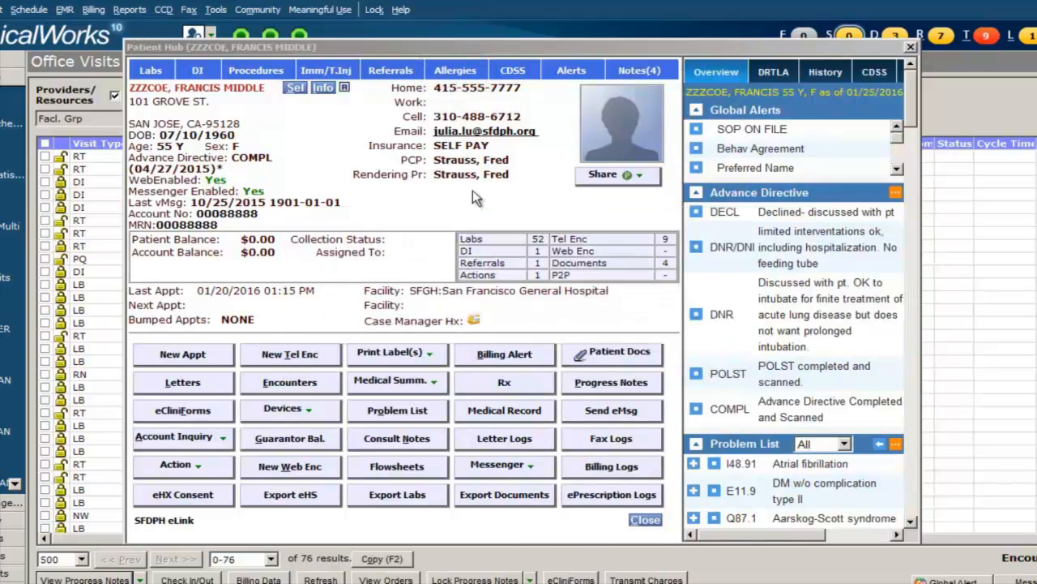
View the patient's CDSS and the alerts, including the Health Maintenance view
left_click(519, 78)
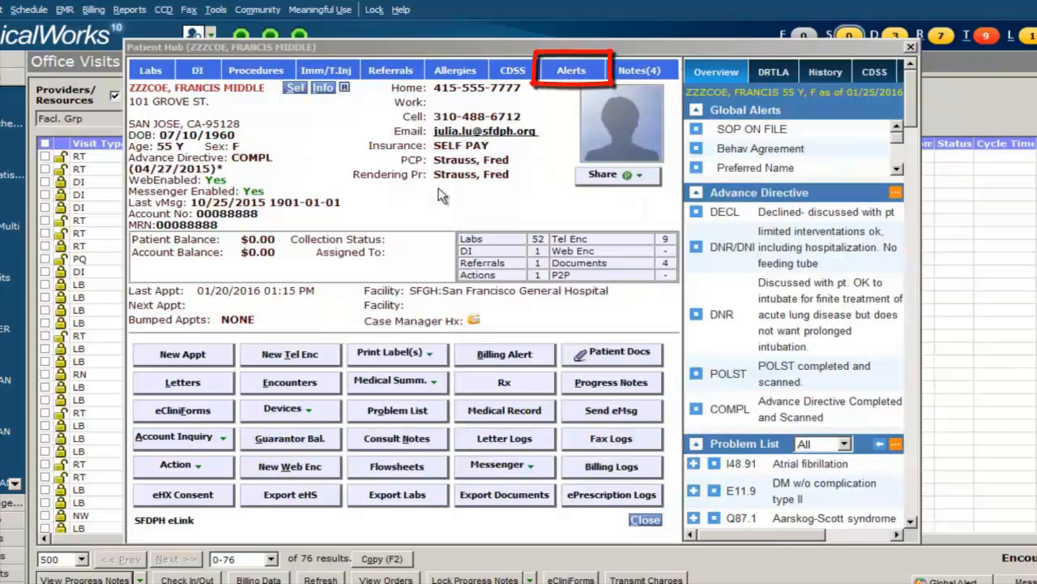
left_click(585, 72)
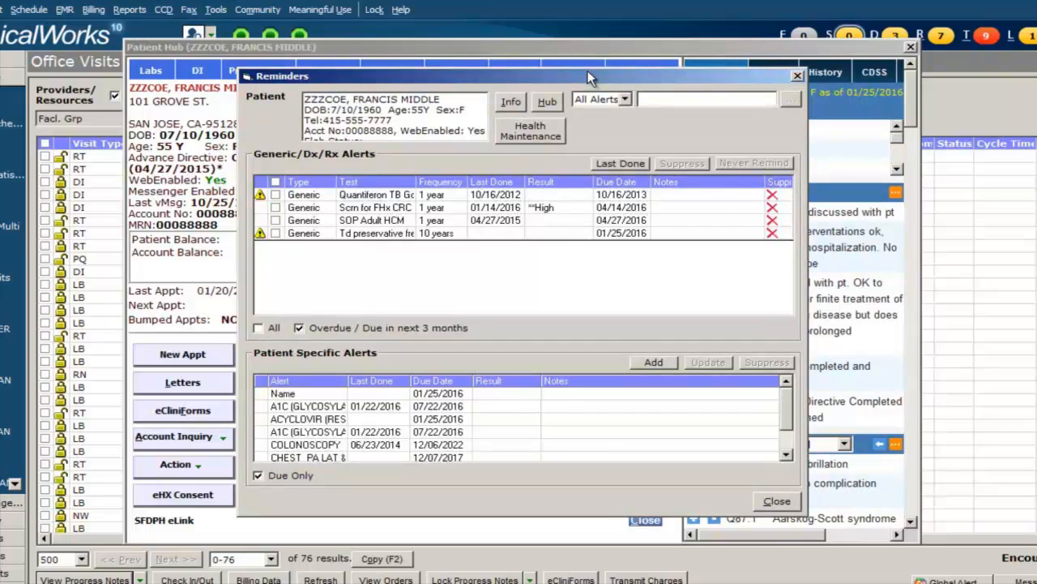
left_click(549, 128)
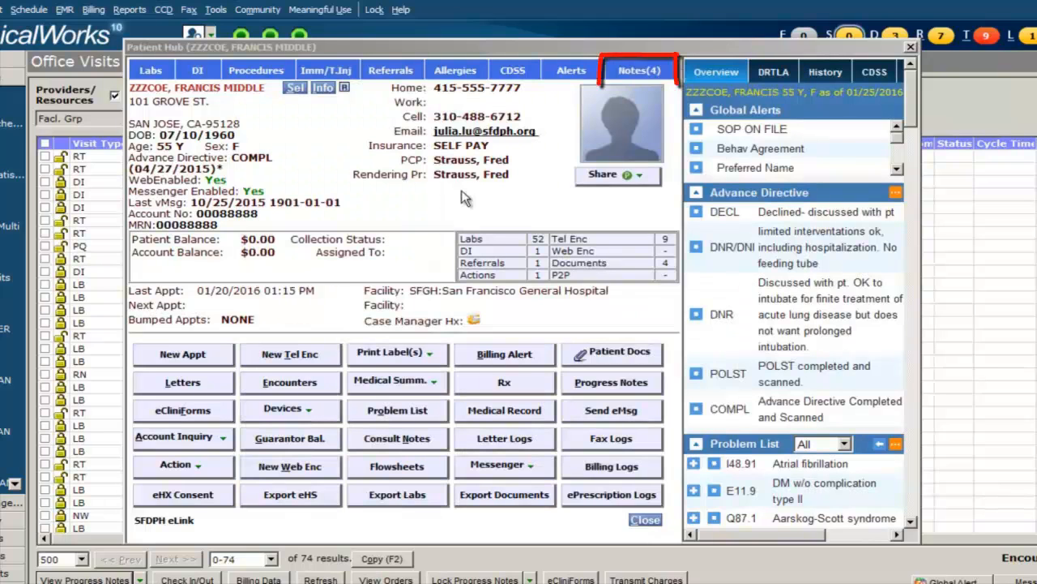
Open the patient's notes from the Patient Hub
left_click(661, 73)
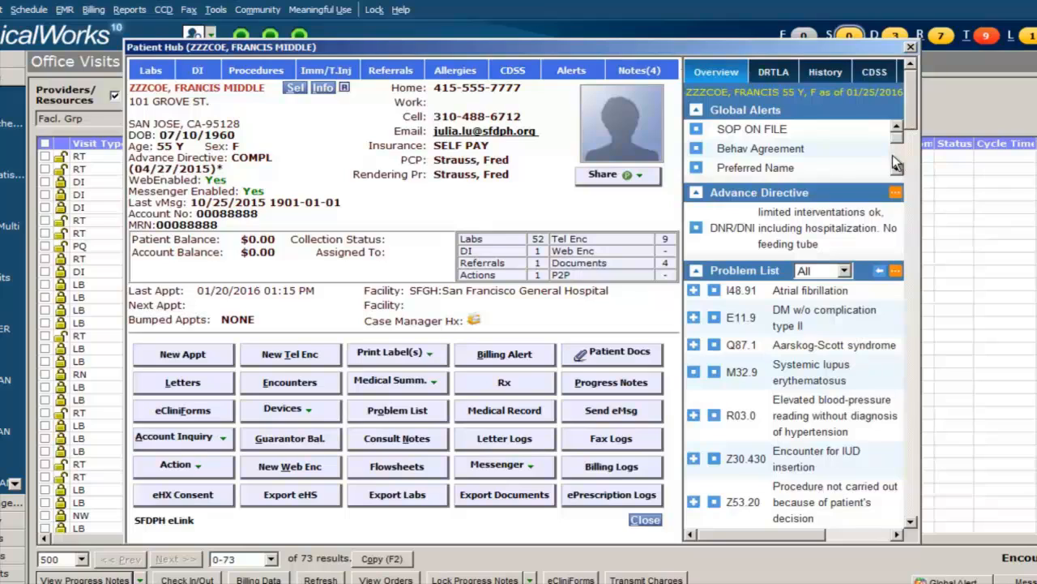
Review the patient's Overview from the global alerts through medications, allergies and immunizations, and switch to the DRTLA view
scroll(892, 155, "down", 5)
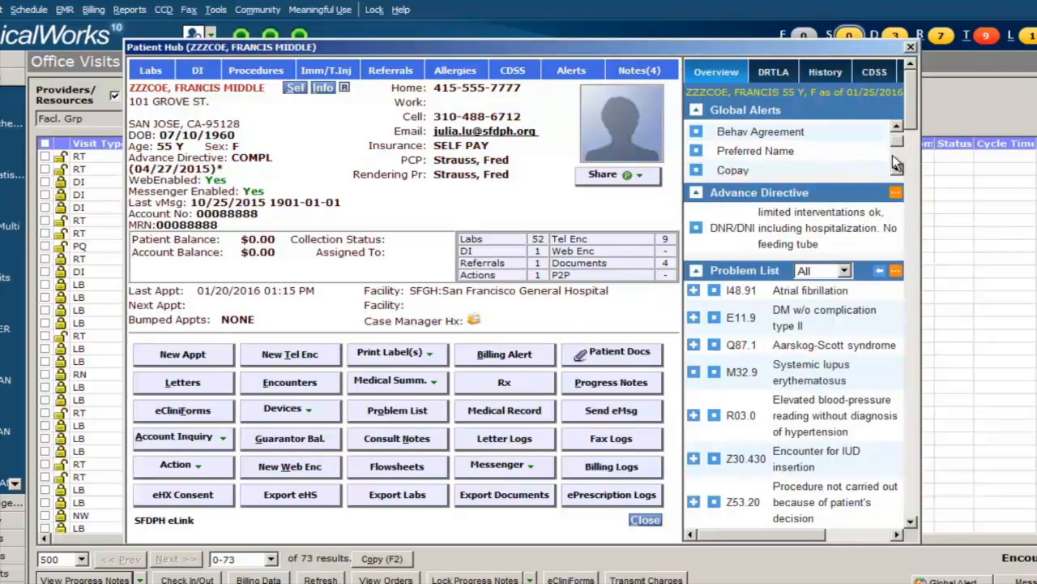
scroll(892, 201, "down", 3)
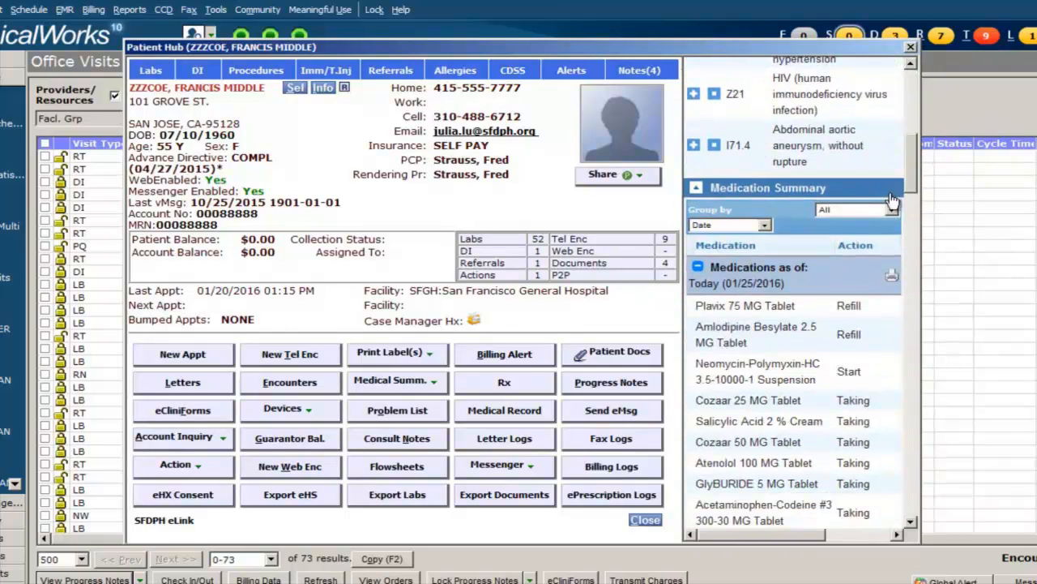
scroll(891, 201, "down", 15)
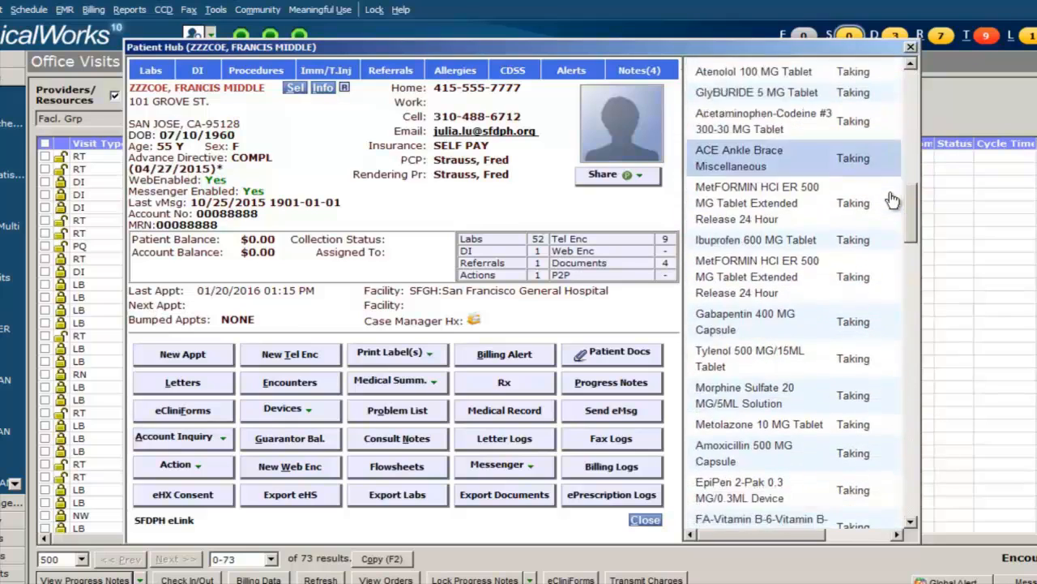
scroll(891, 201, "down", 2)
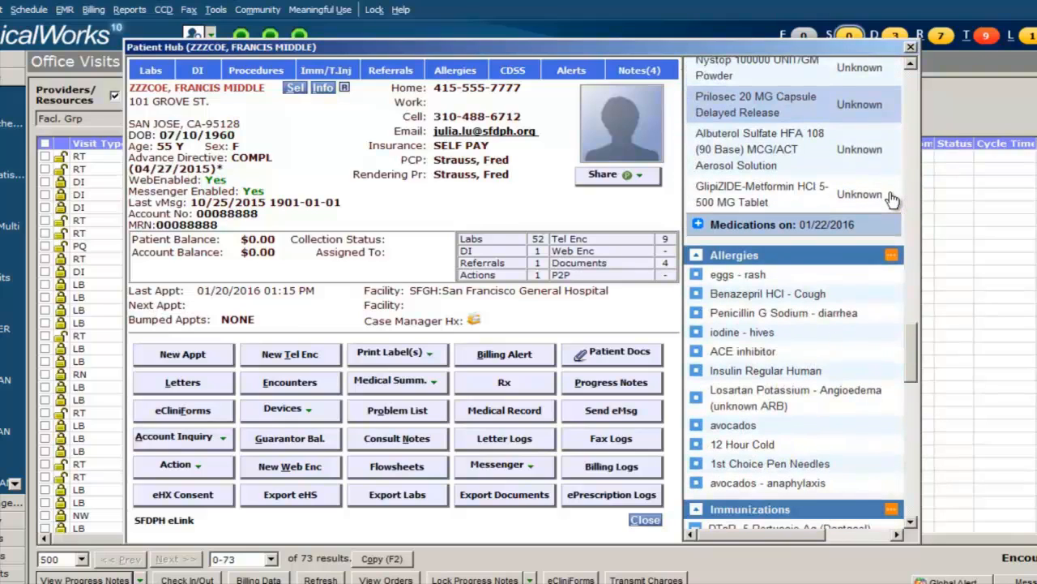
scroll(891, 200, "down", 8)
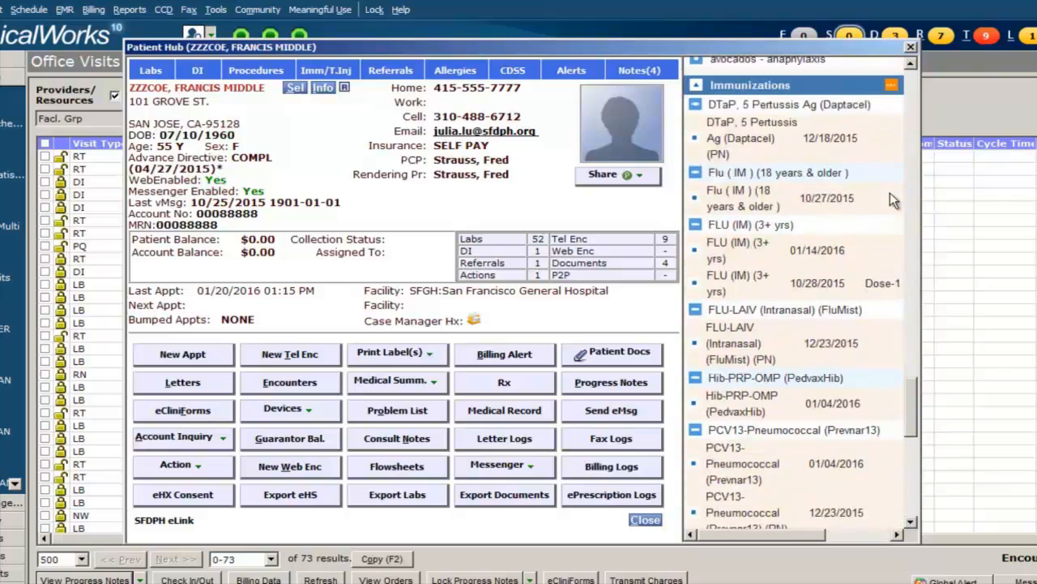
scroll(892, 199, "down", 14)
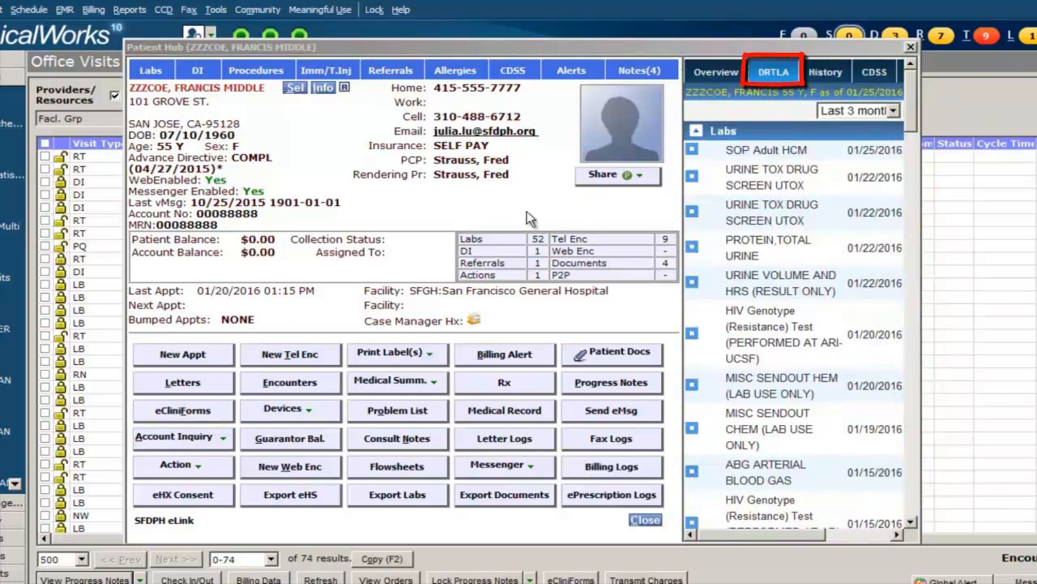
left_click(784, 74)
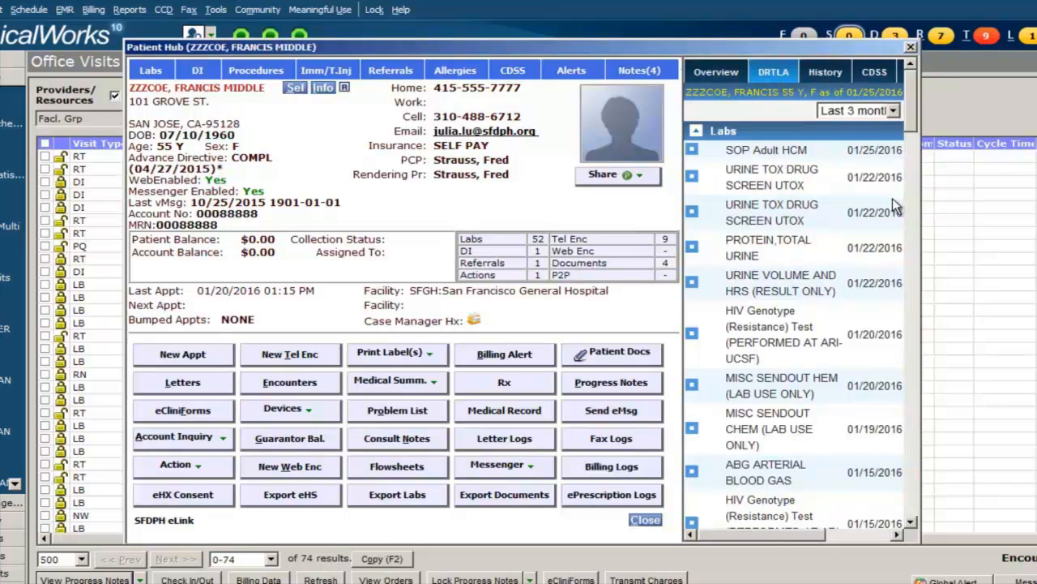
Review the patient's DRTLA view from labs through diagnostic imaging, procedures, telephone encounters, referrals and documents
scroll(893, 199, "down", 10)
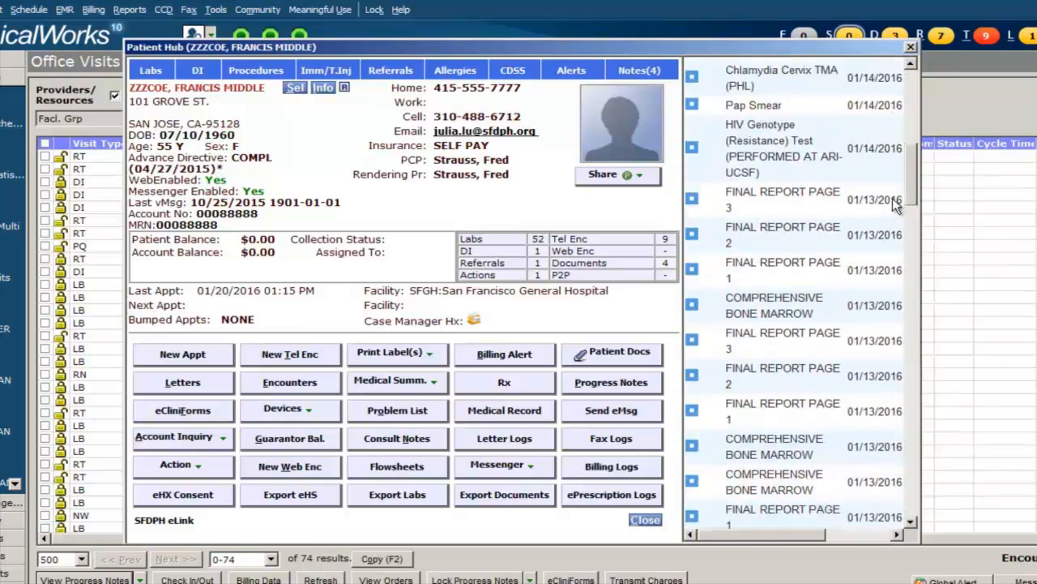
scroll(893, 199, "down", 10)
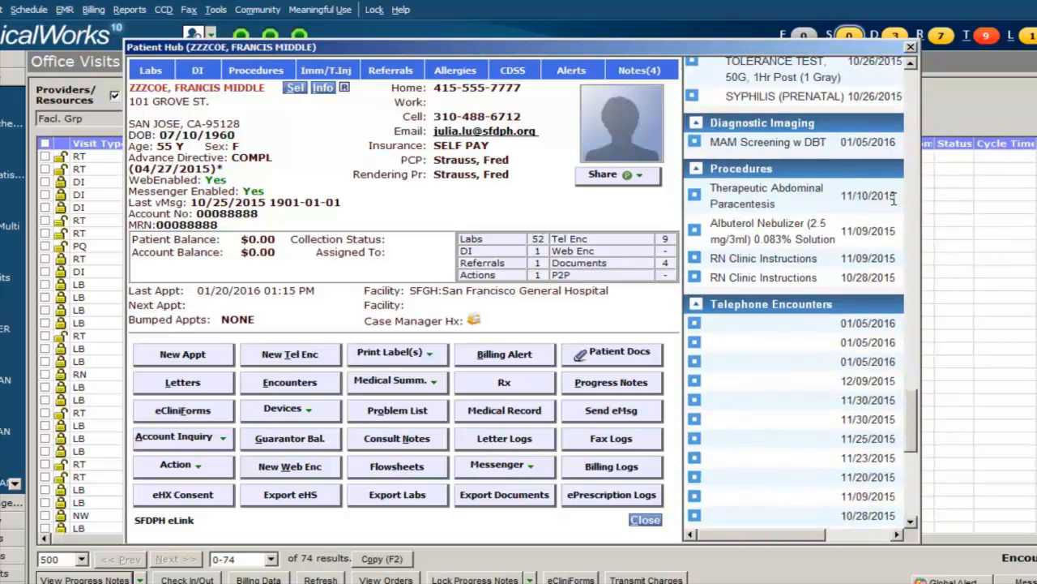
scroll(893, 199, "down", 5)
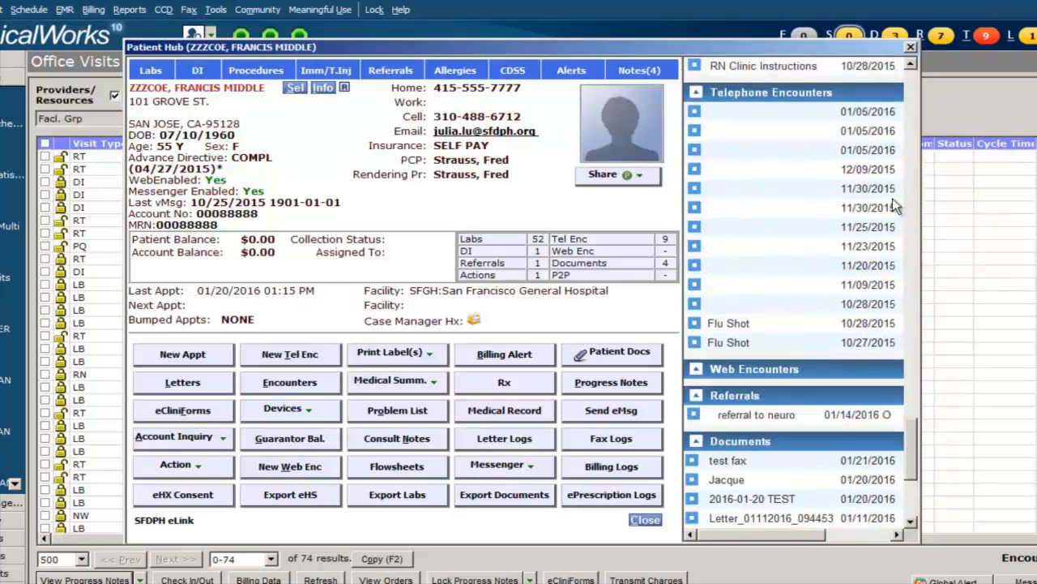
scroll(891, 205, "down", 5)
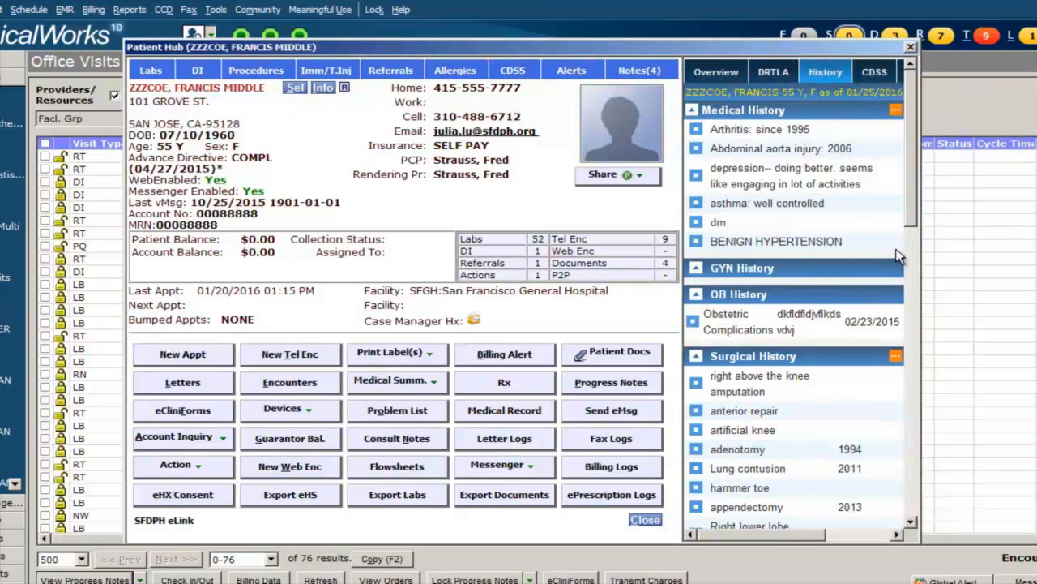
Review the patient's History view, covering medical, GYN, OB, surgical and family history through its last entries
scroll(897, 256, "down", 3)
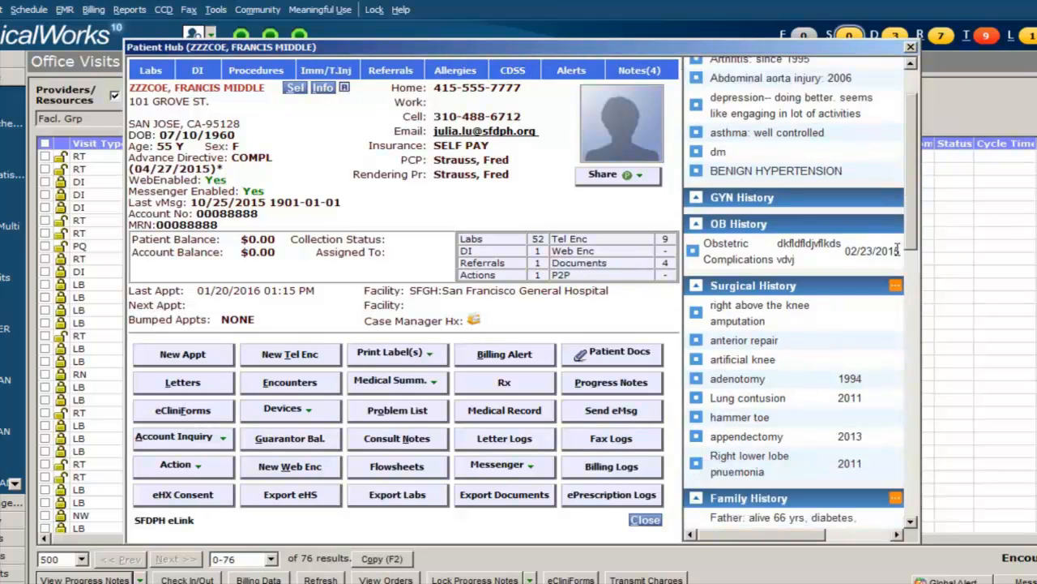
scroll(897, 248, "down", 3)
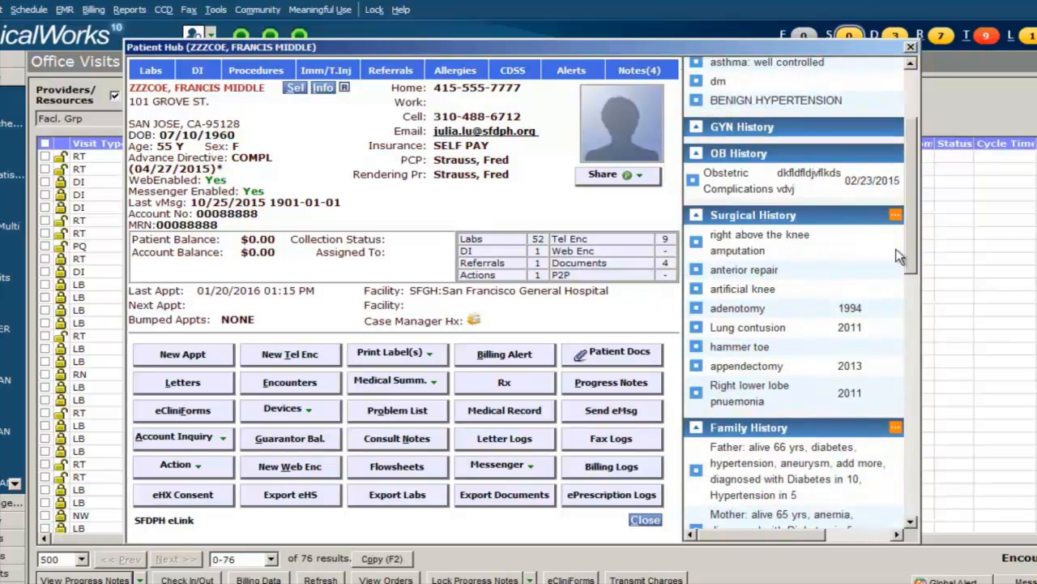
scroll(897, 256, "down", 18)
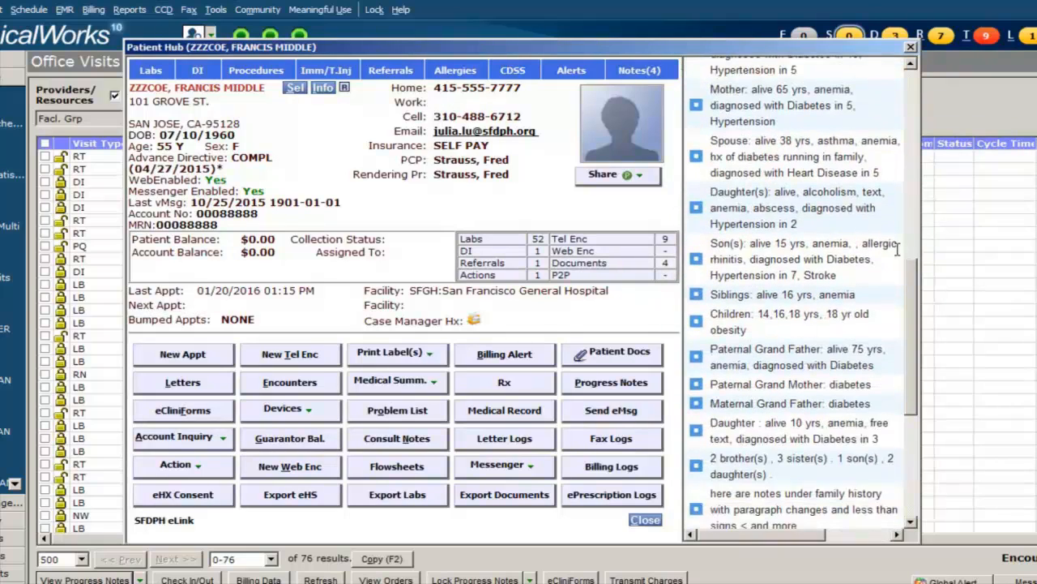
scroll(897, 250, "down", 13)
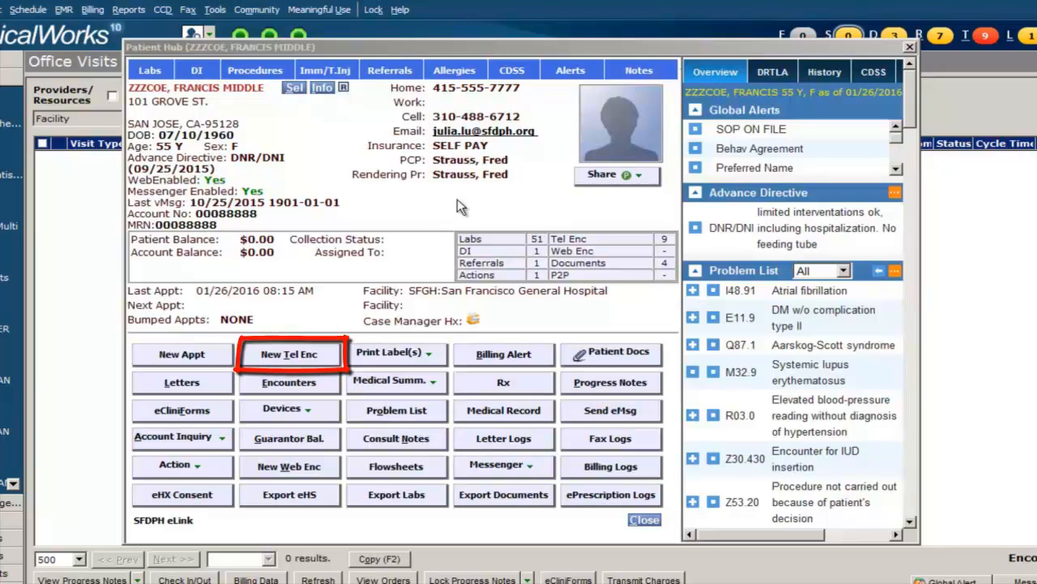
Start a new telephone encounter for the patient and set its reason to Med Refill
left_click(321, 361)
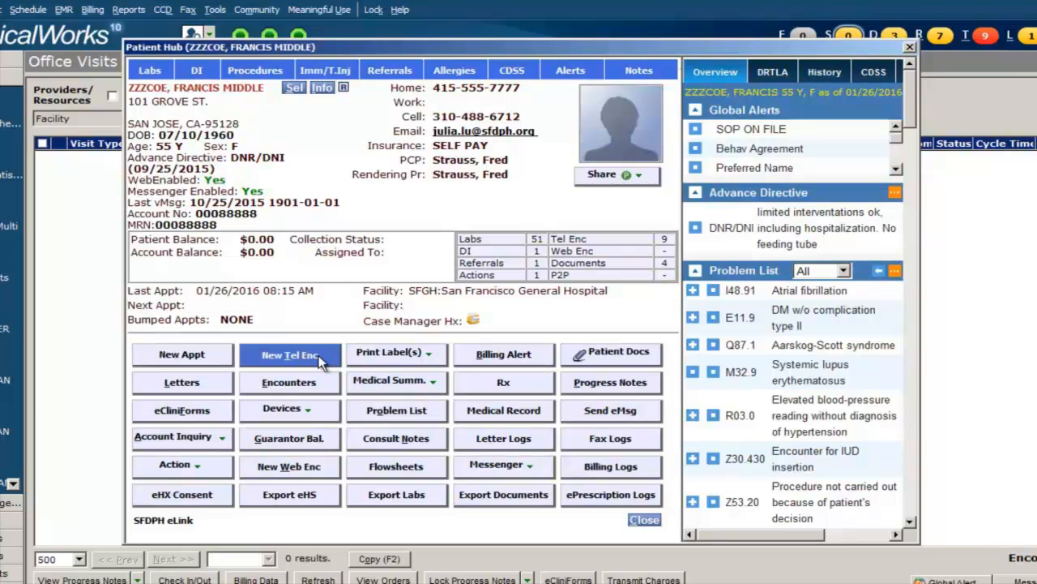
left_click(318, 356)
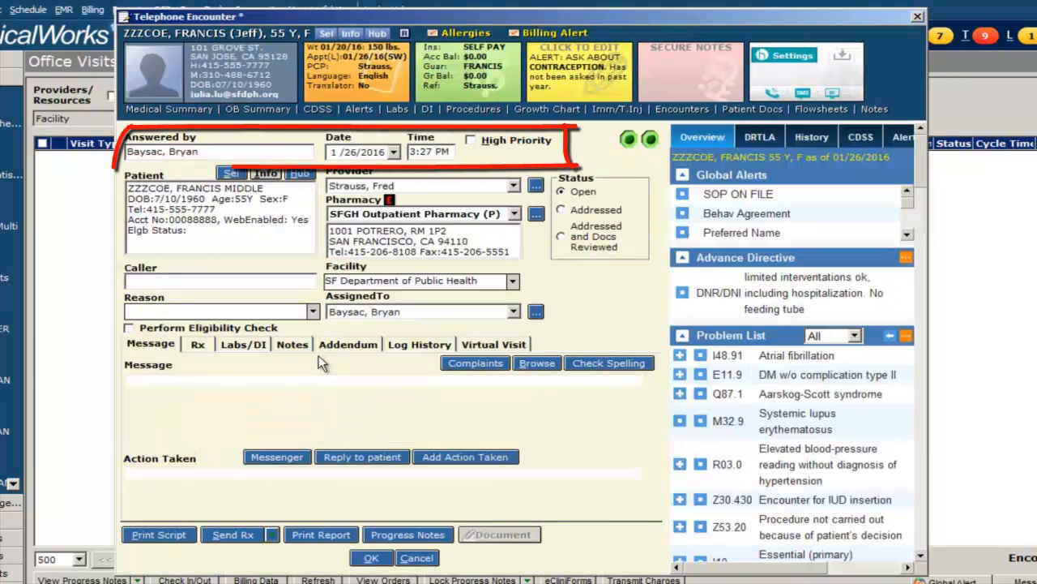
left_click(413, 407)
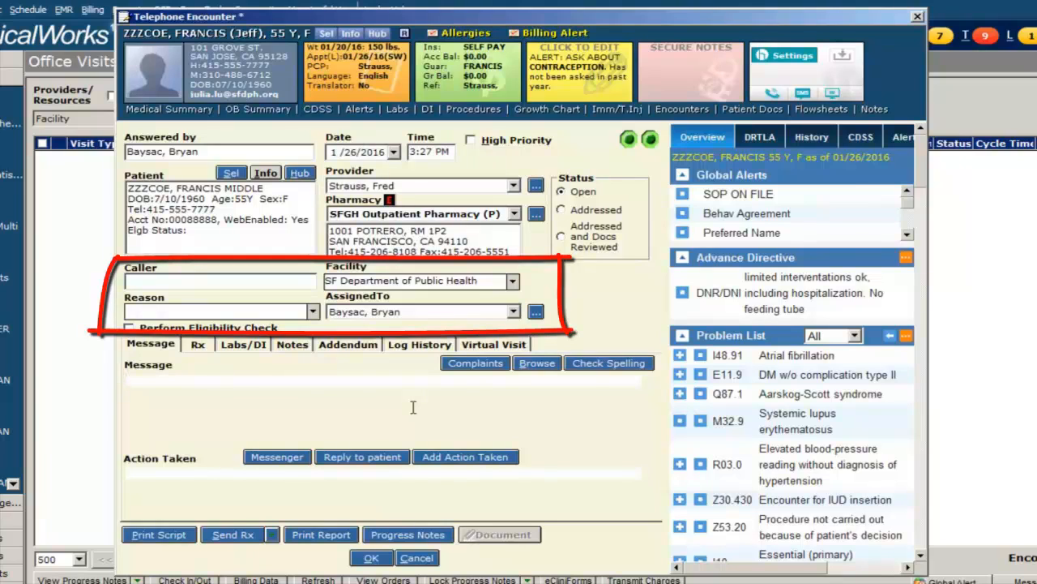
left_click(230, 284)
left_click(312, 311)
left_click_drag(313, 350, 313, 396)
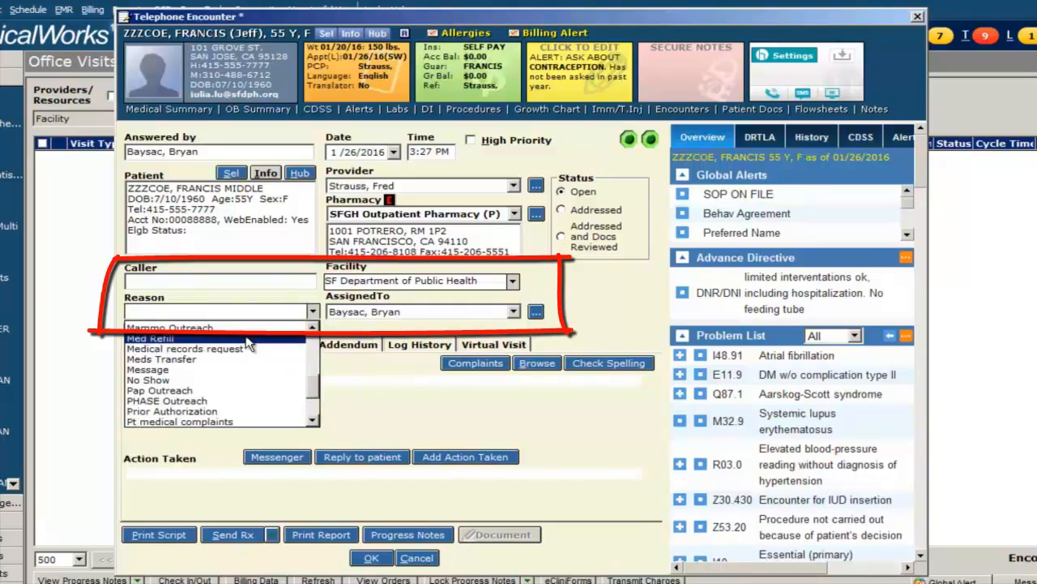
left_click(247, 338)
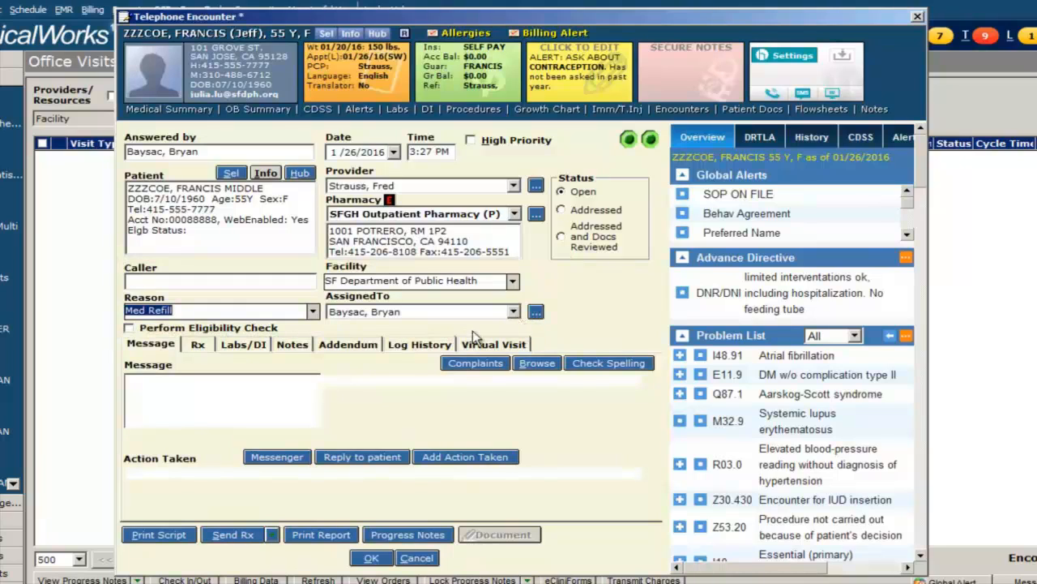
Add the action taken note "free text here" to the telephone encounter's message section
left_click(150, 342)
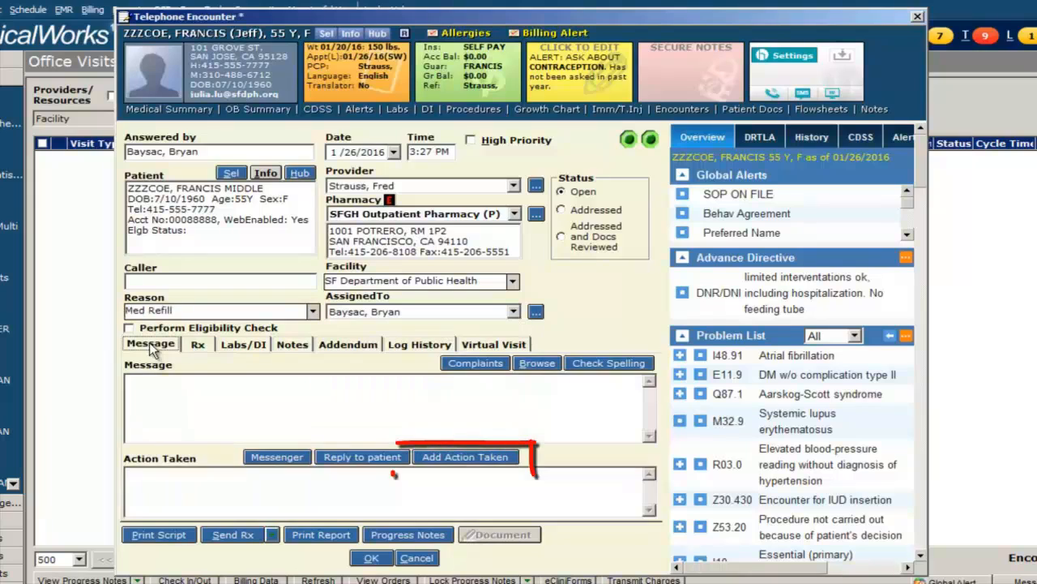
left_click(474, 457)
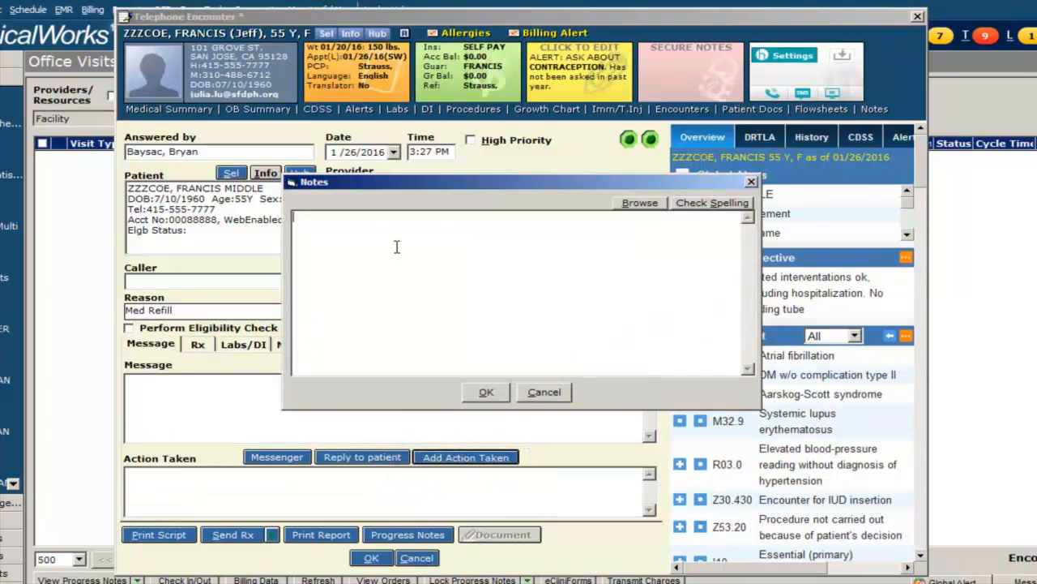
type("free text here")
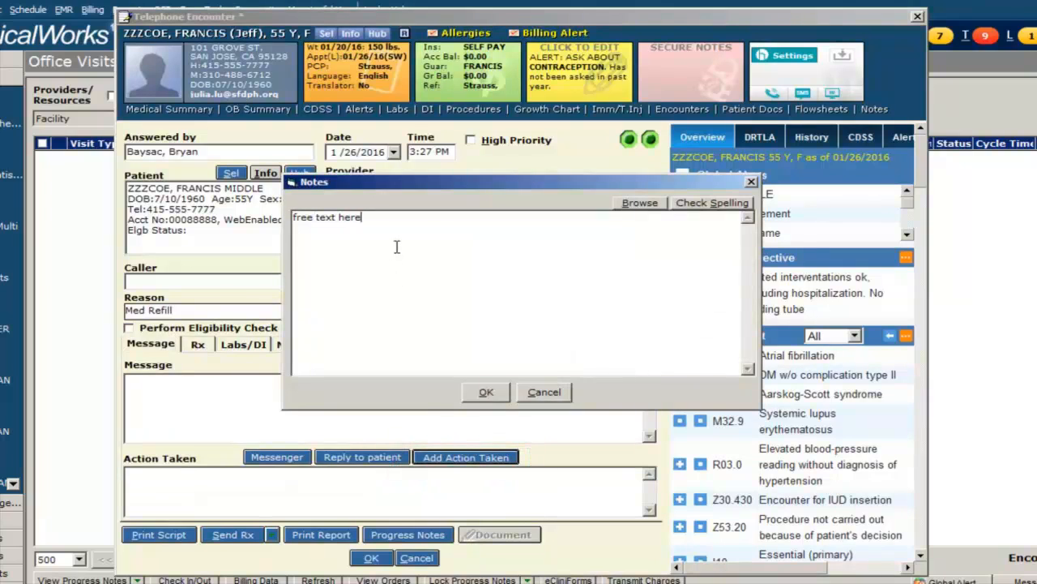
left_click(498, 396)
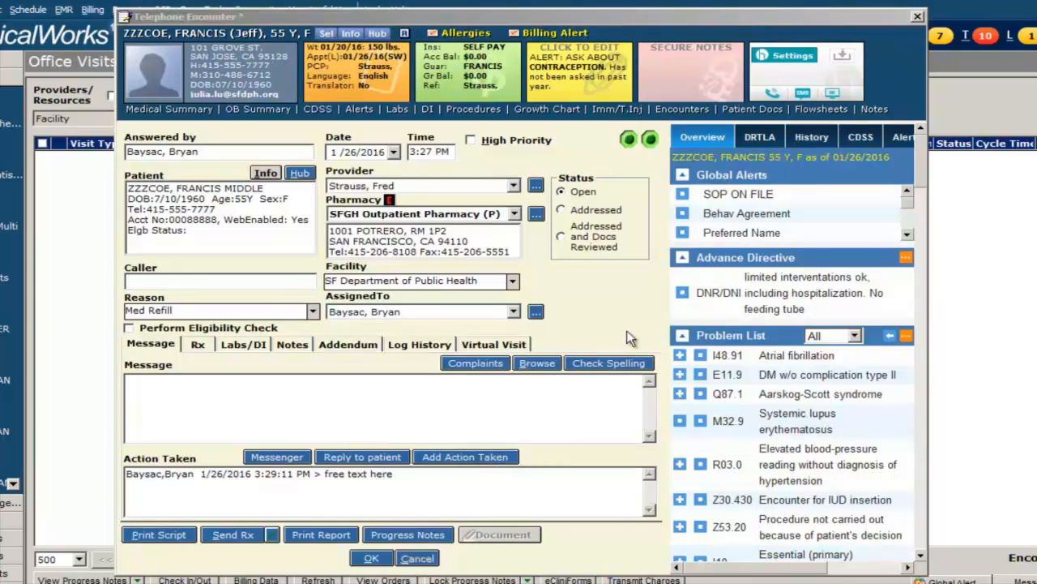
Check the Rx eligibility from the telephone encounter's Rx section and close the eligibility window
left_click(199, 344)
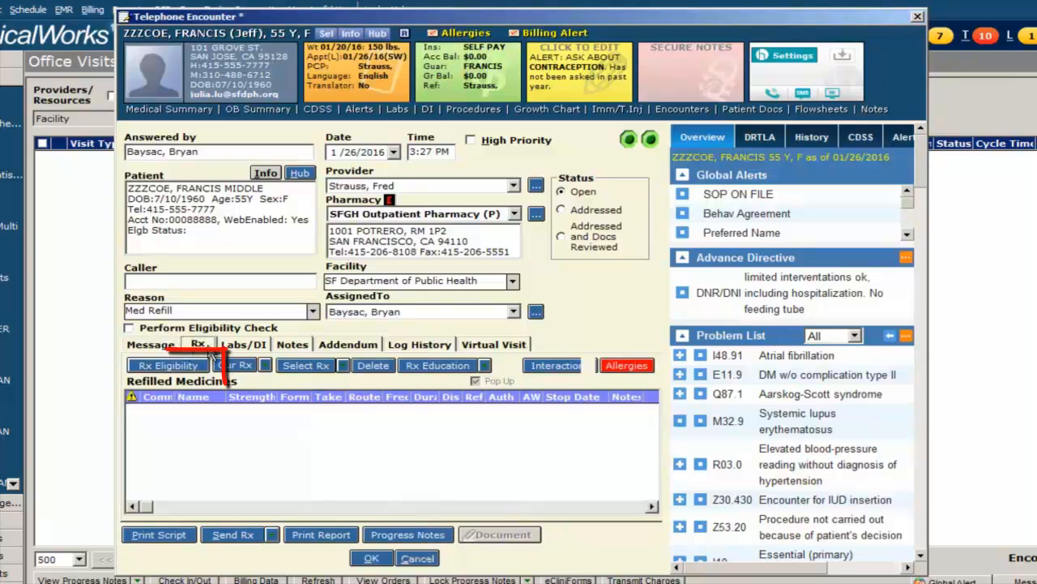
left_click(202, 365)
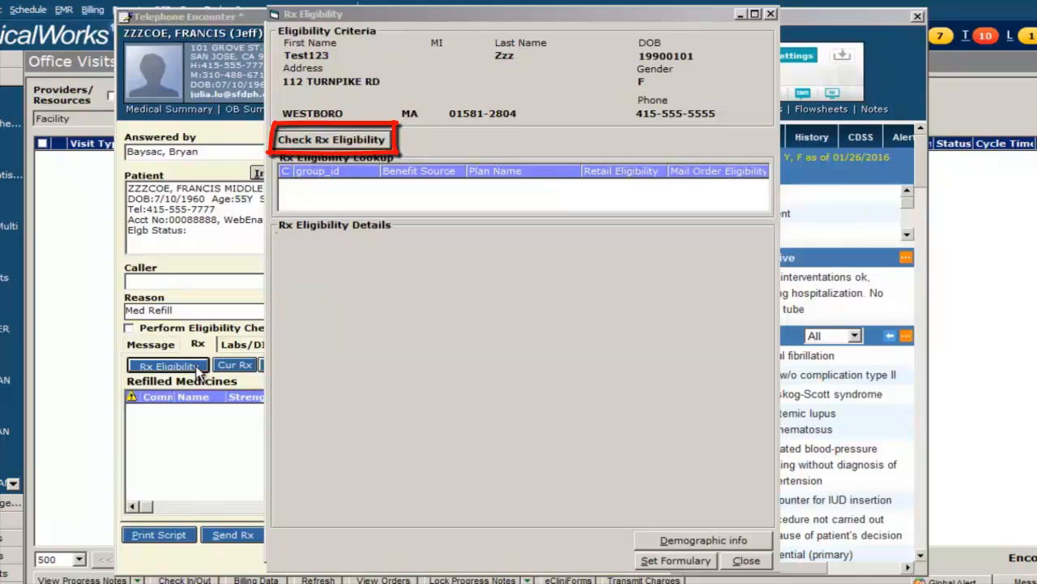
left_click(331, 141)
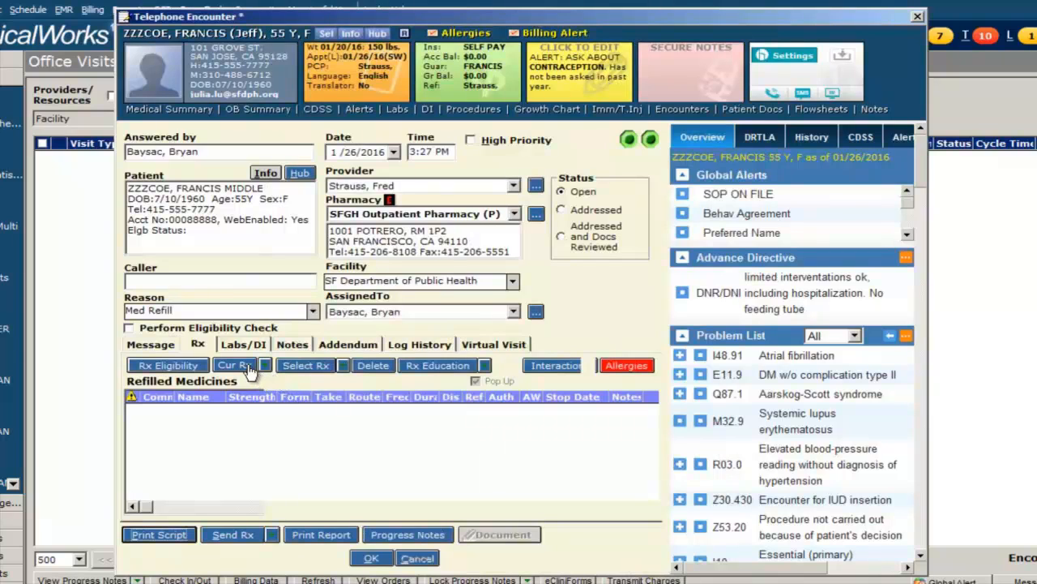
Refill Plavix 75 MG Tablet from the current medications and add Aspirin 75 MG Tablet Chewable as a new Rx
left_click(248, 364)
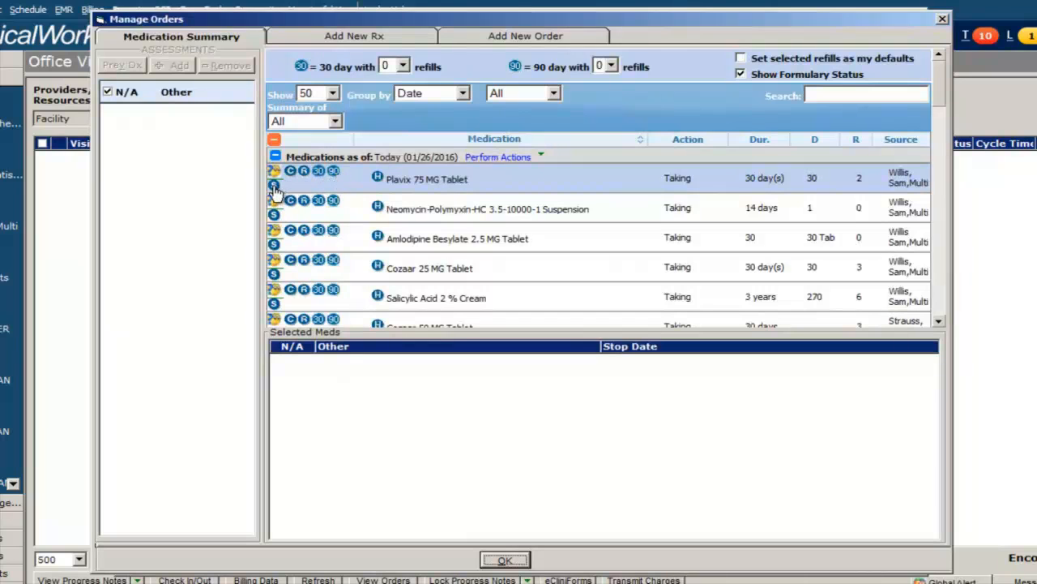
left_click(303, 173)
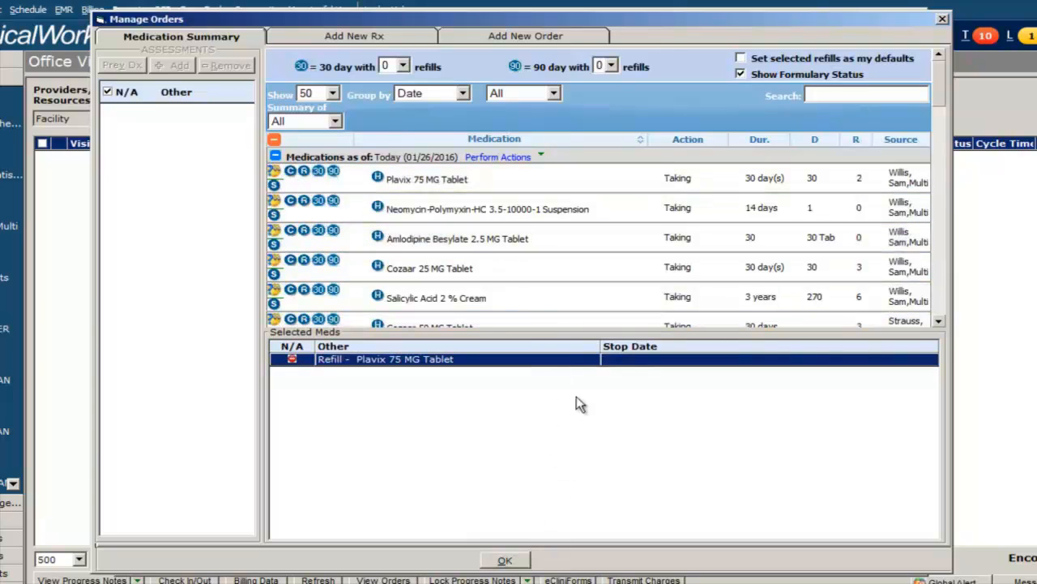
left_click(365, 37)
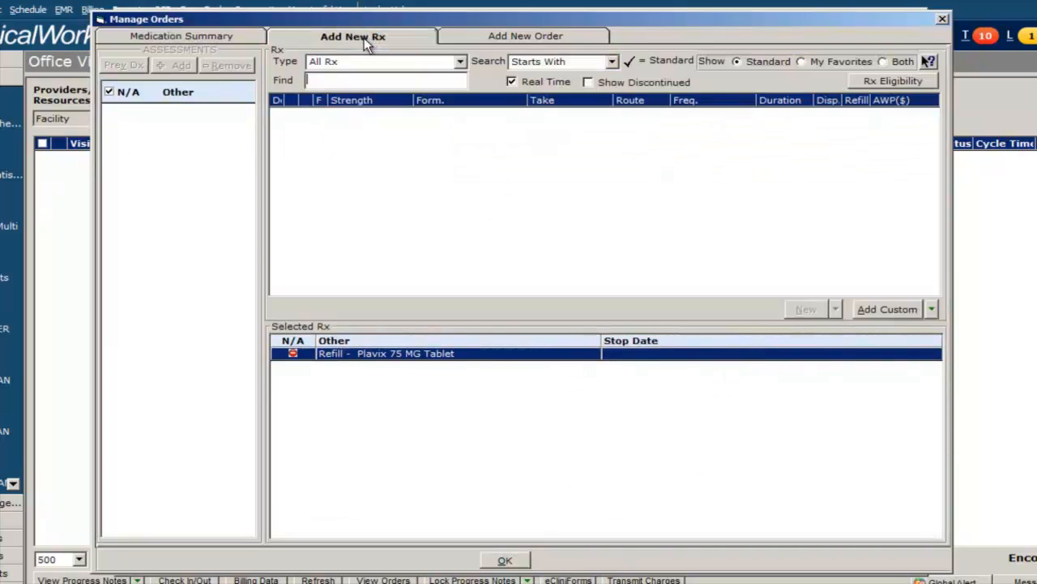
type("Aspirin")
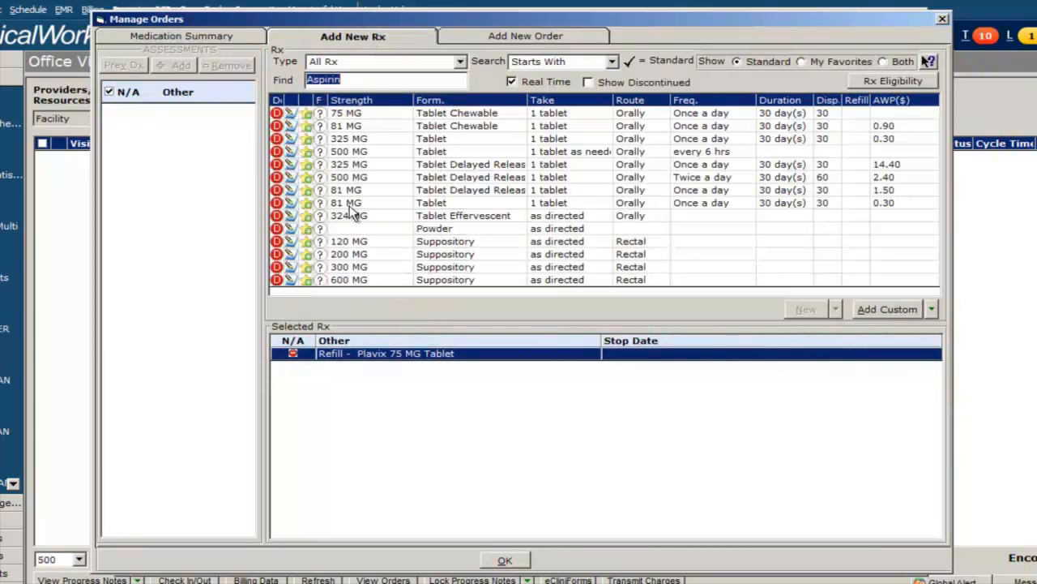
double_click(364, 116)
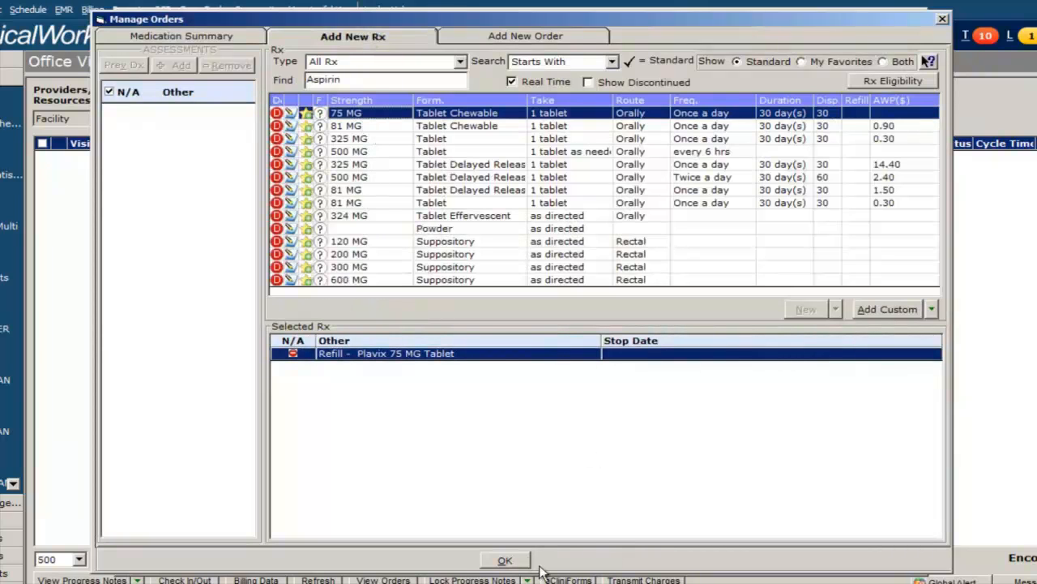
left_click(509, 560)
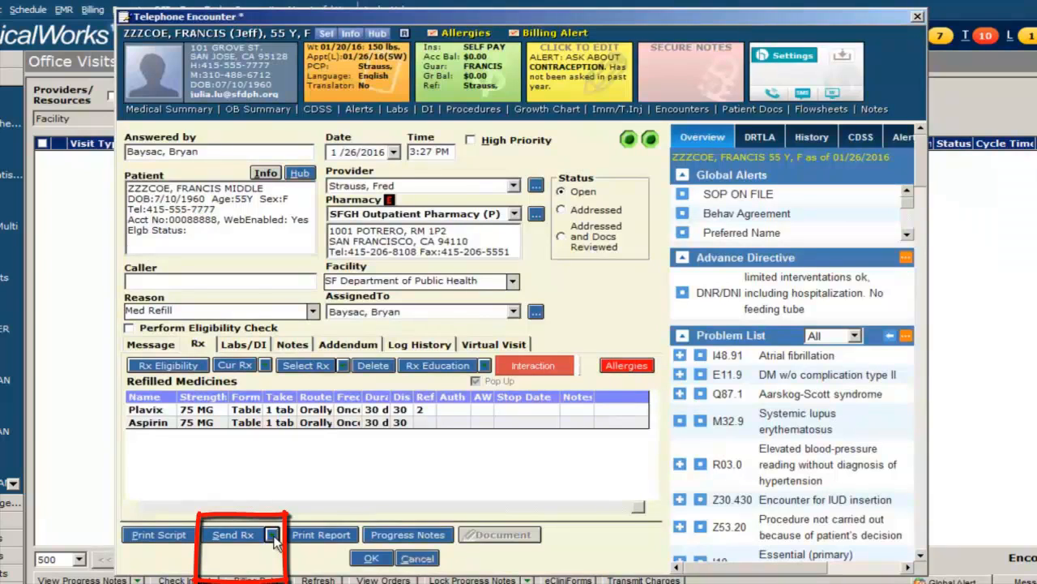
Choose ePrescription Rx as the way to send the encounter's refilled medicines
left_click(273, 536)
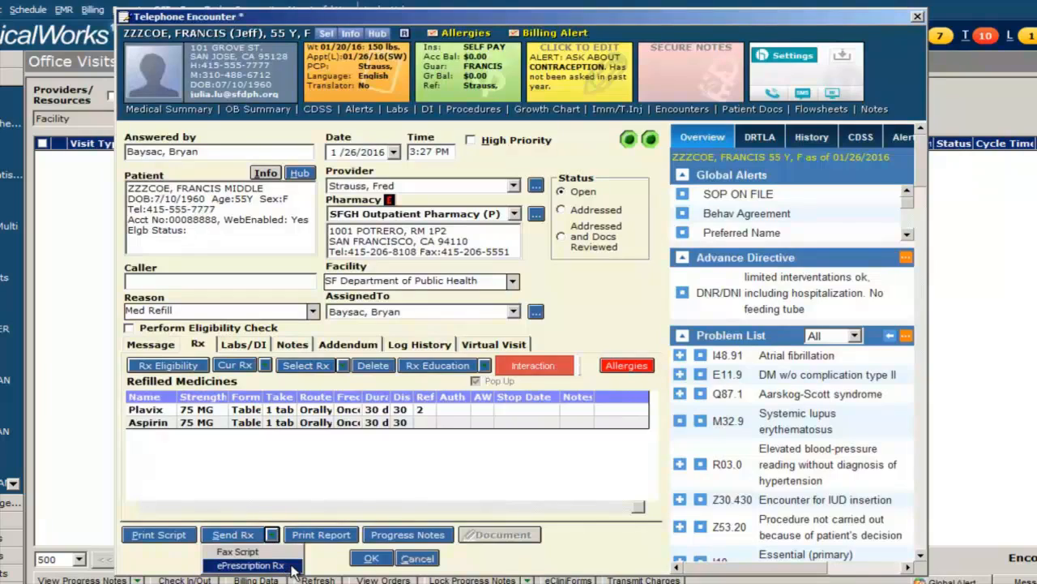
left_click(292, 566)
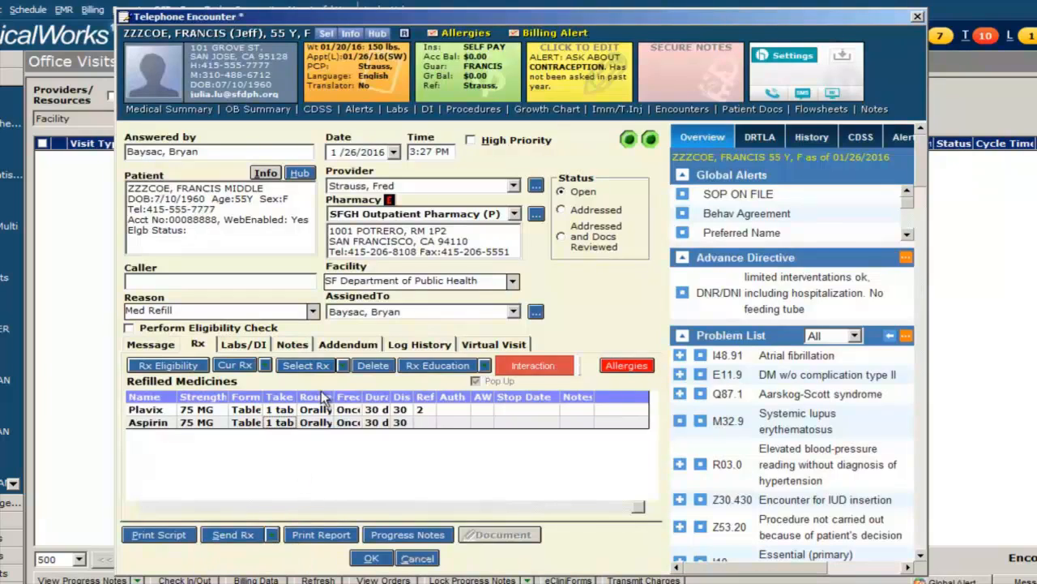
View the telephone encounter's Addendum, Log History and Virtual Visit sections, reading the virtual visit note down to Billing Information
left_click(347, 347)
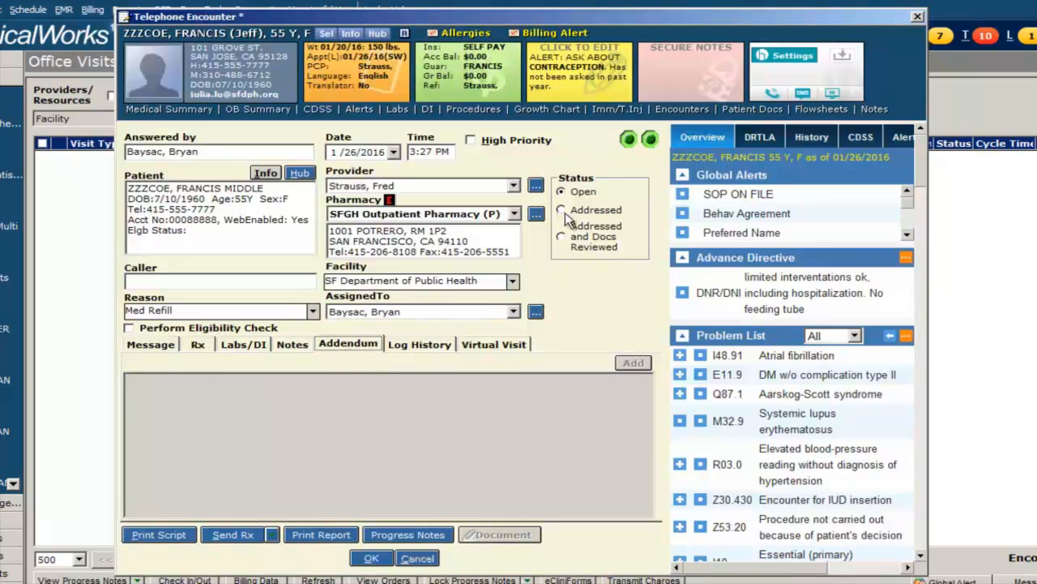
left_click(427, 342)
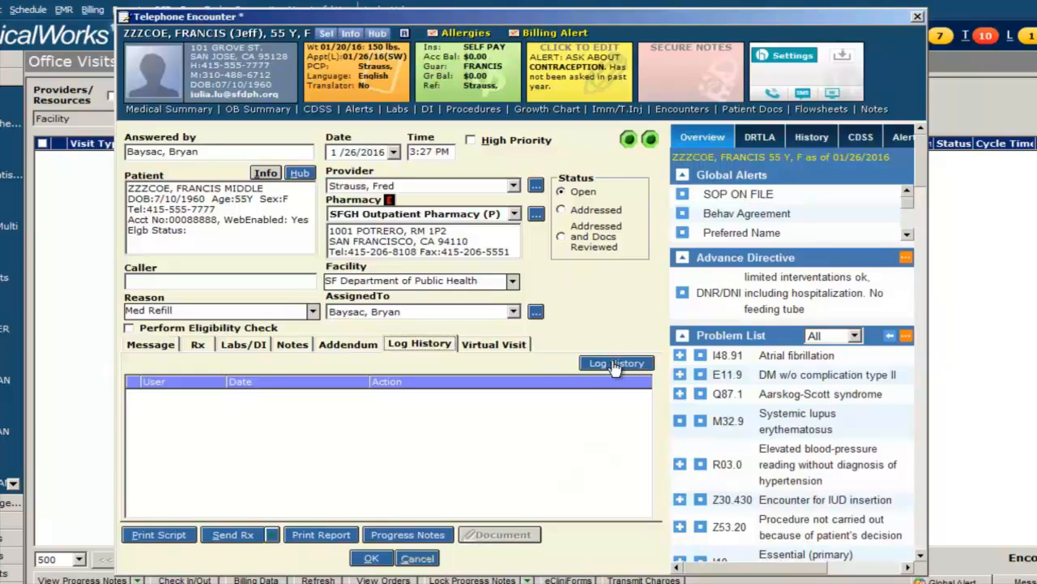
left_click(522, 343)
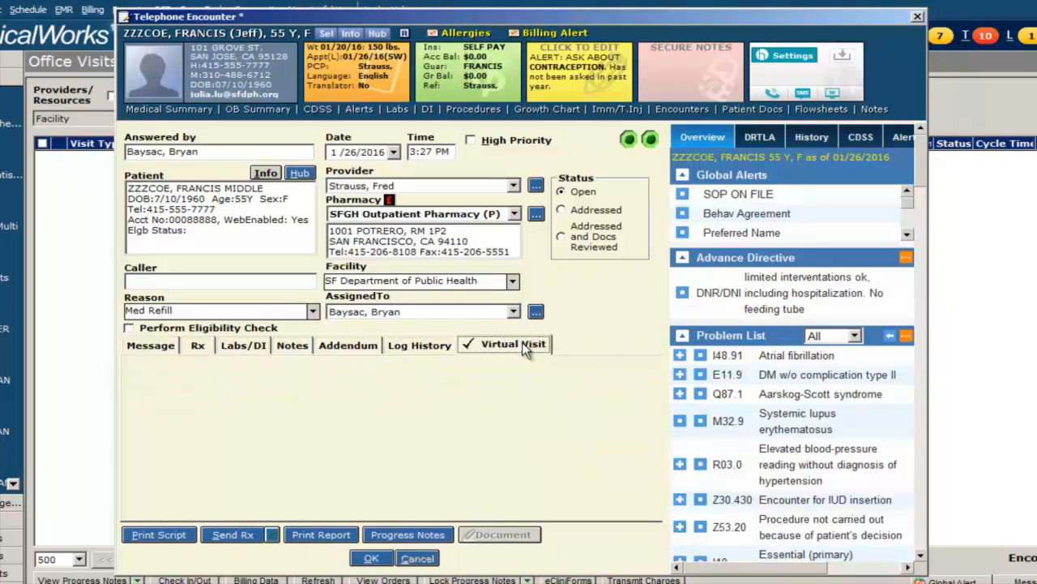
left_click_drag(645, 464, 656, 488)
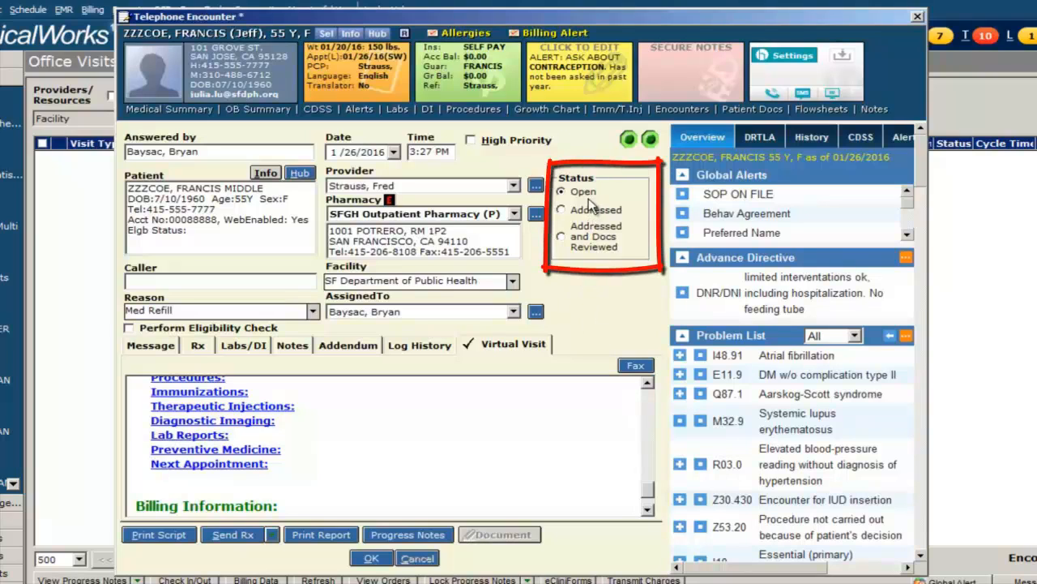
Go through the encounter's Open and Addressed statuses, ending on Addressed and Docs Reviewed, and return to the Patient Hub
left_click(565, 192)
left_click(561, 211)
left_click(561, 237)
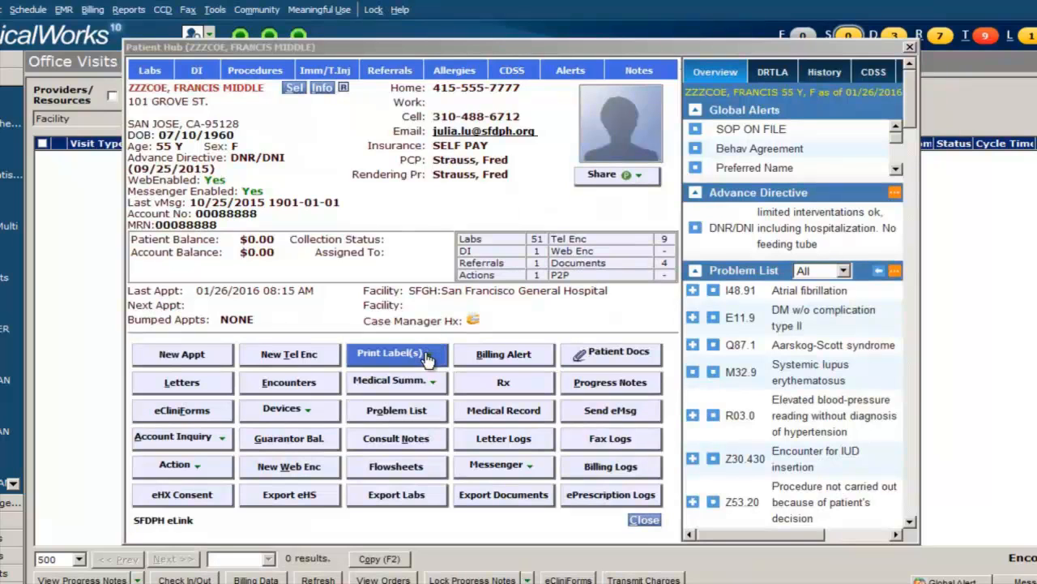
Open the patient's global alert settings from the billing alerts and add the Behav Agreement alert from the Both category
left_click(537, 360)
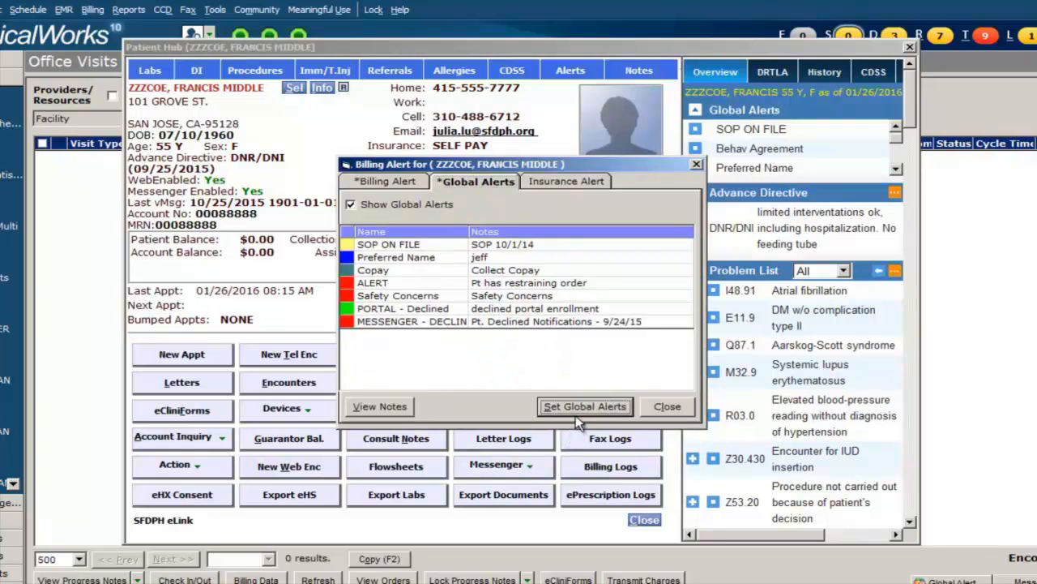
left_click(577, 406)
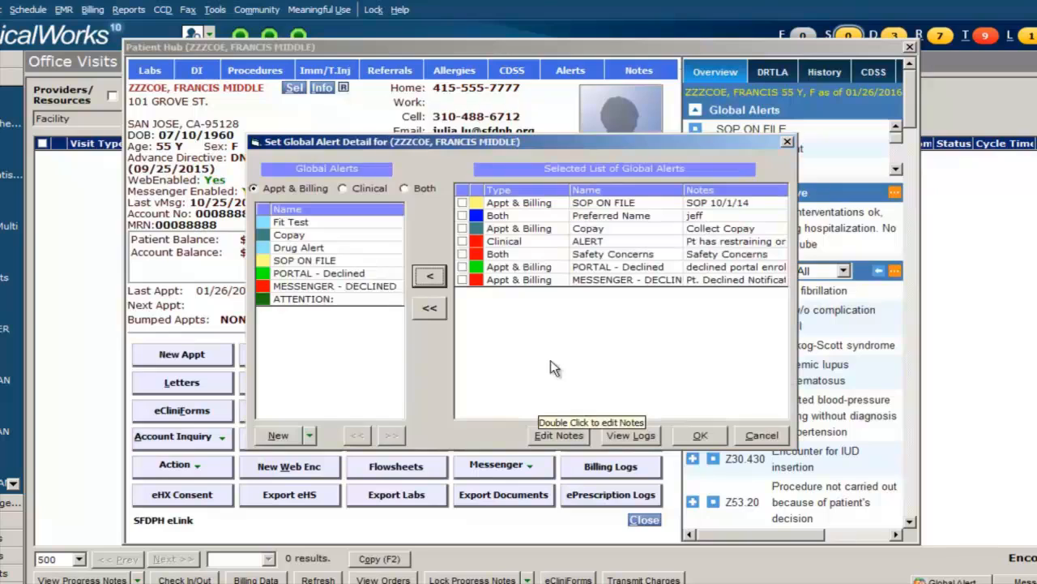
left_click(356, 190)
left_click(407, 188)
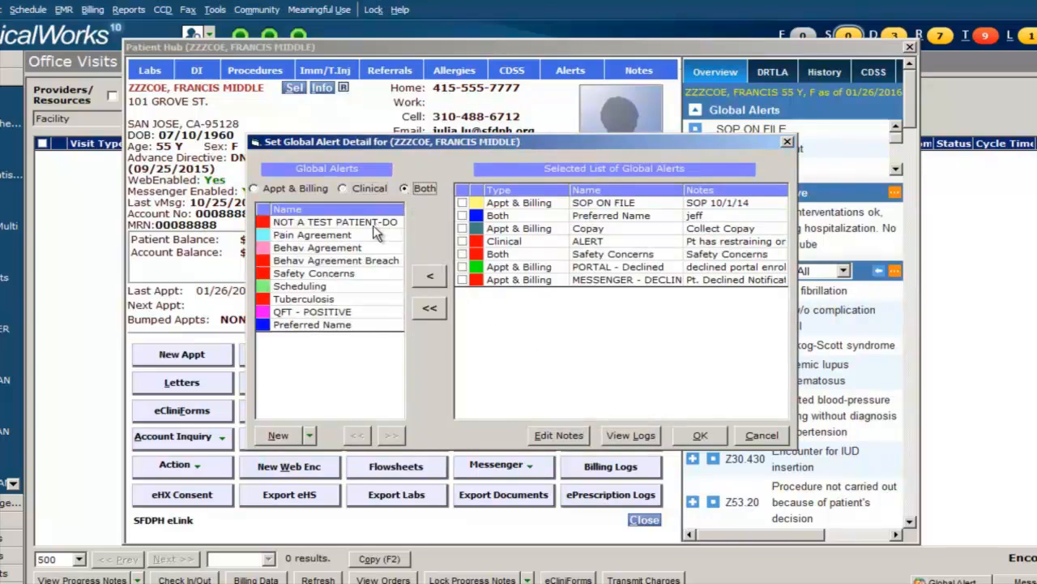
double_click(354, 248)
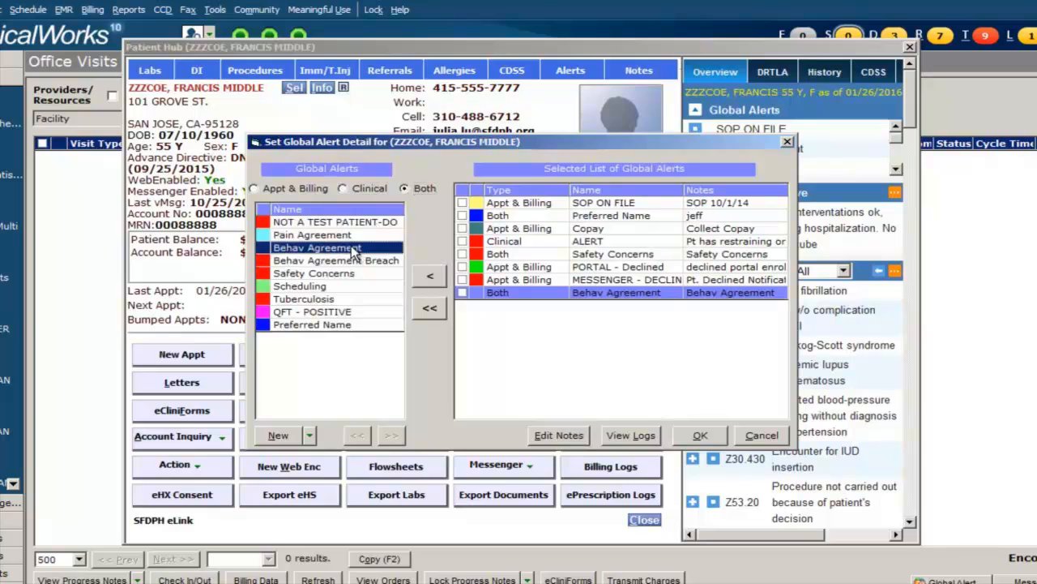
Select the Behav Agreement row in the selected global alerts and add the text "notes" to its notes
left_click(462, 292)
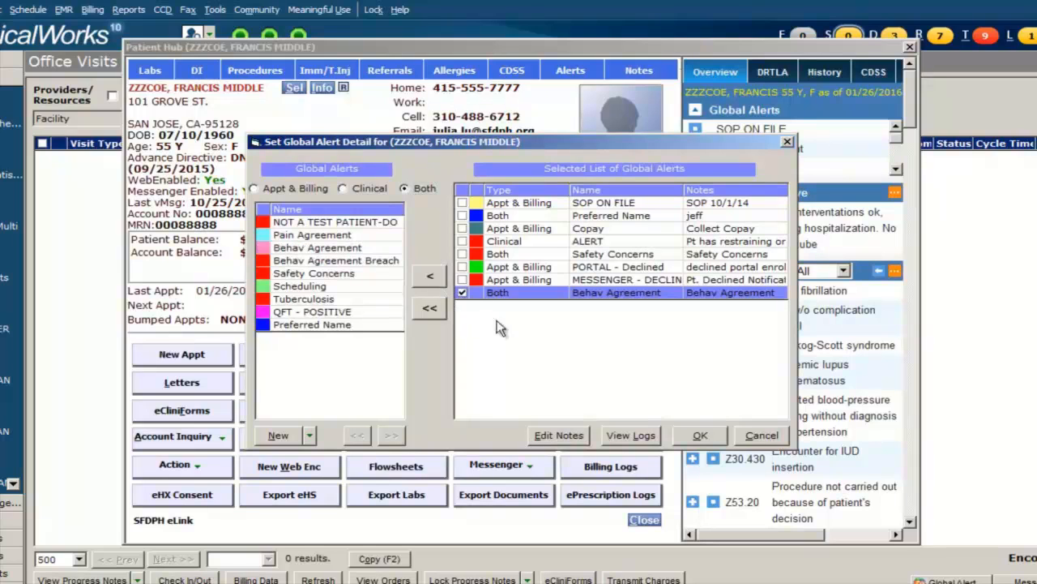
left_click(563, 435)
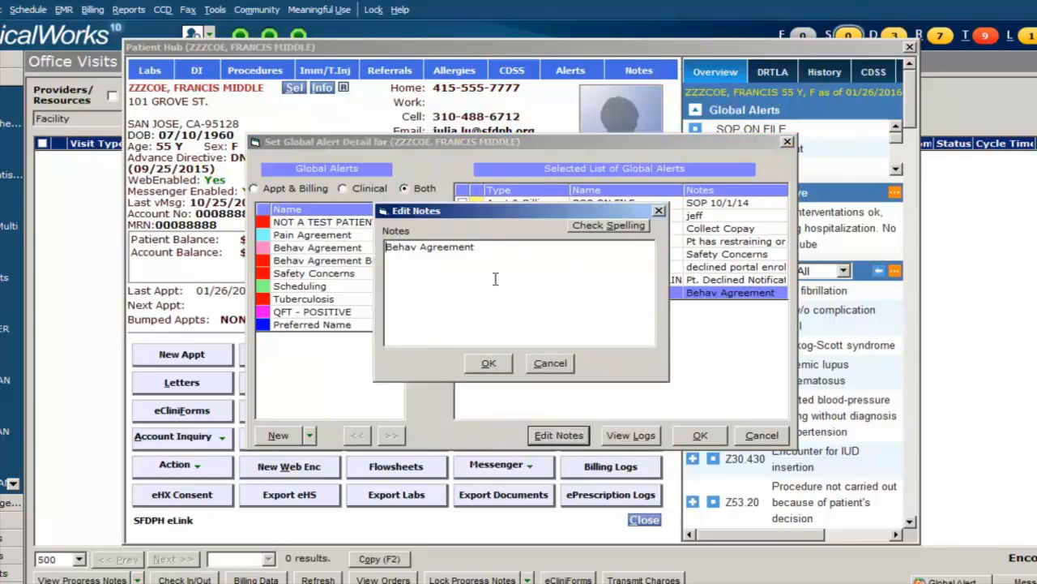
type("notes")
left_click(490, 364)
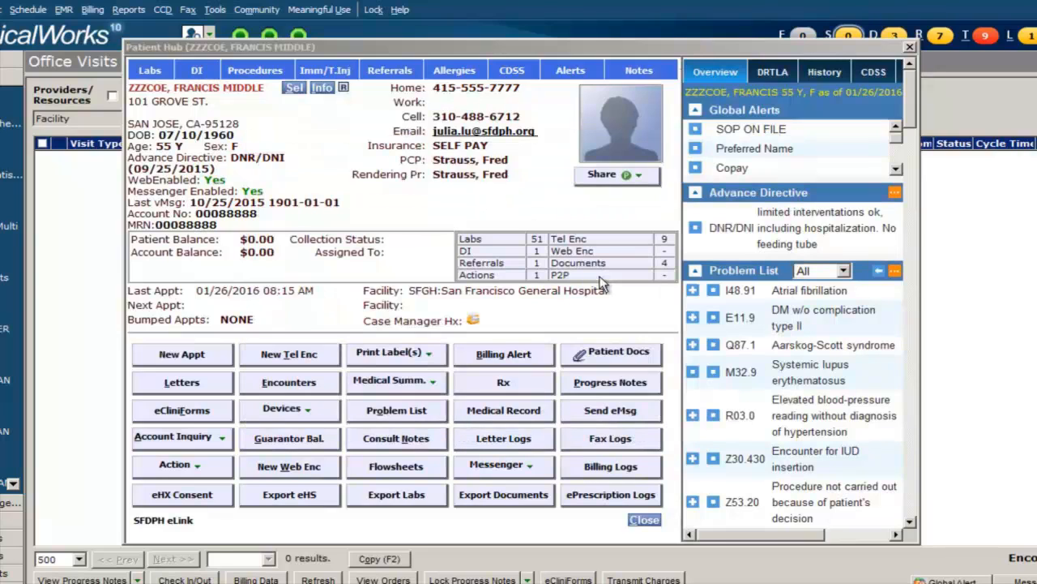
View the patient's documents with a widened folder tree, collapsing and re-expanding Admit/Disch/Transf Notes and selecting the test fax document
left_click(640, 358)
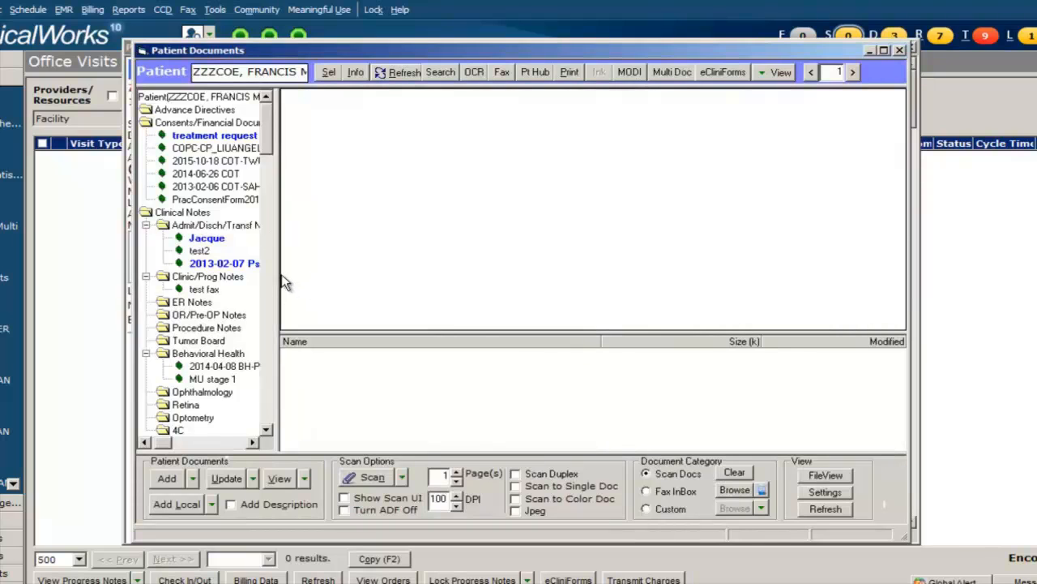
left_click_drag(278, 275, 320, 284)
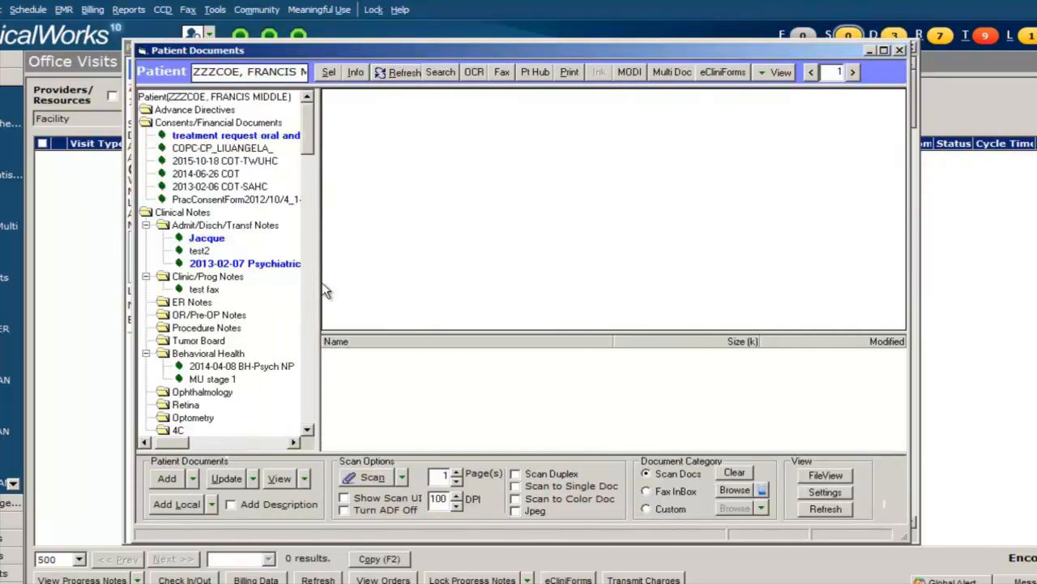
left_click(147, 225)
left_click(147, 225)
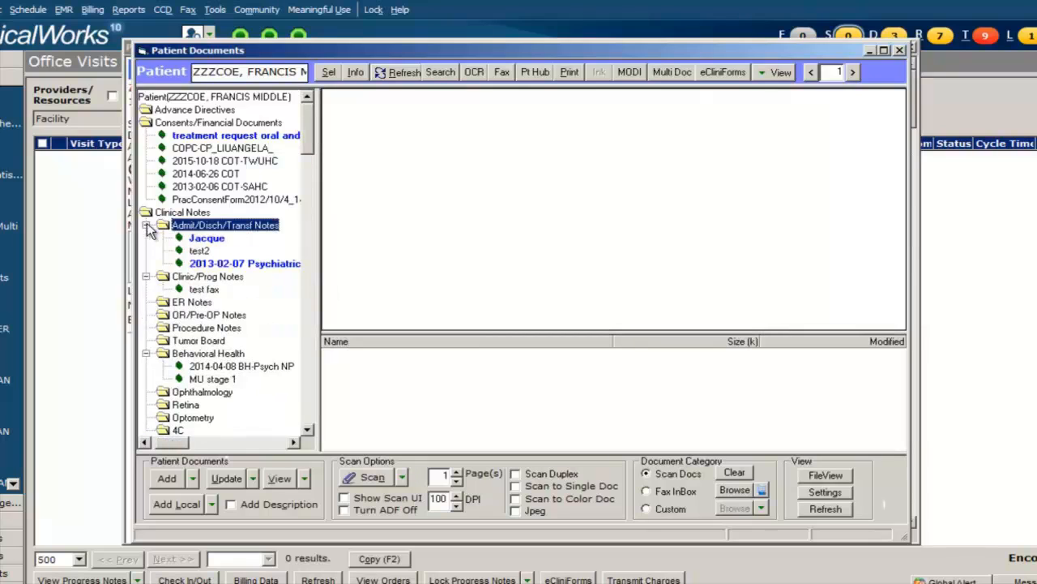
left_click(206, 289)
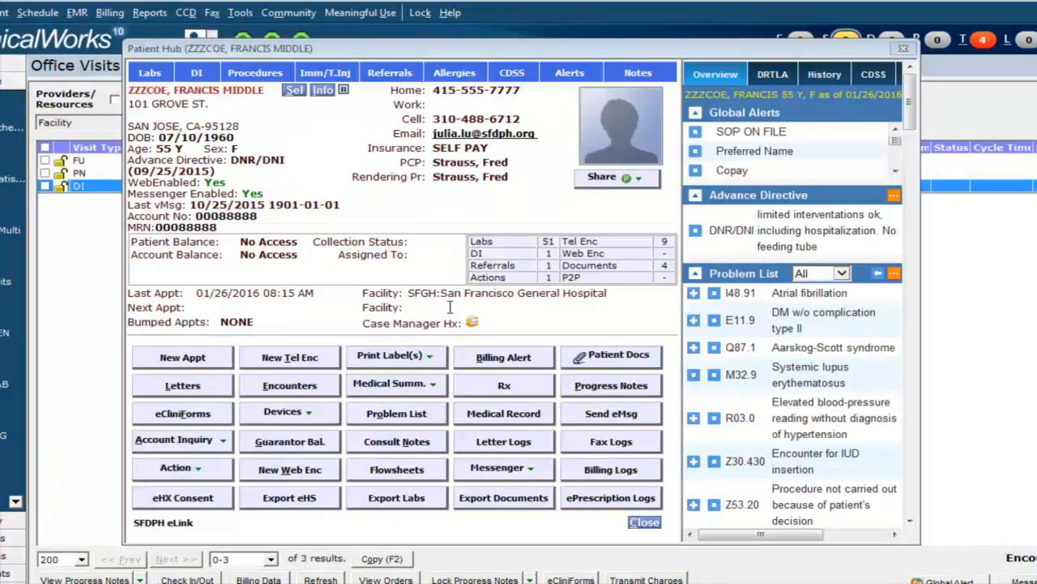
Start a letter for the patient and choose the *1M Work Release Letter template
left_click(228, 395)
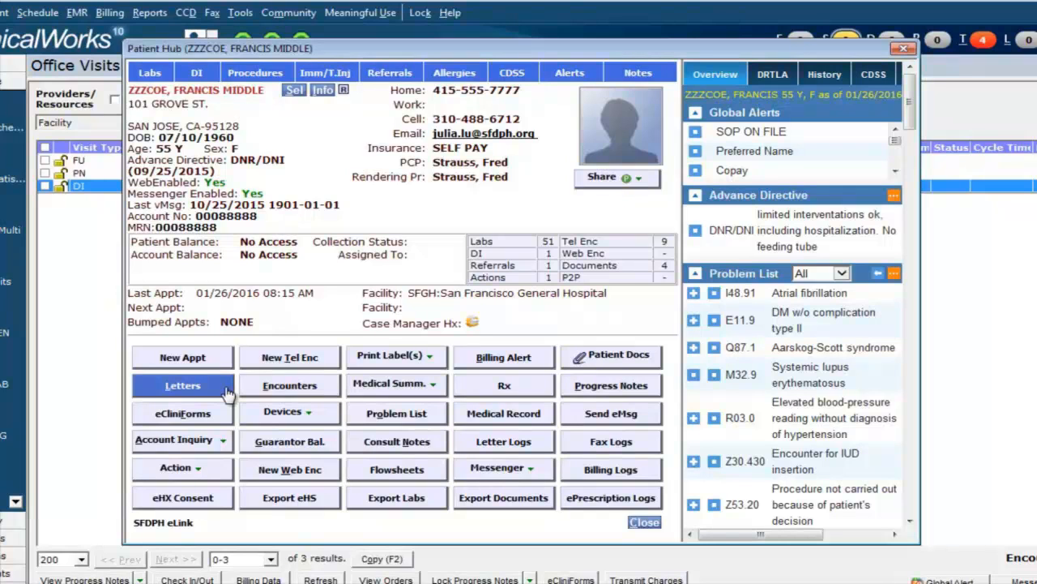
left_click(228, 393)
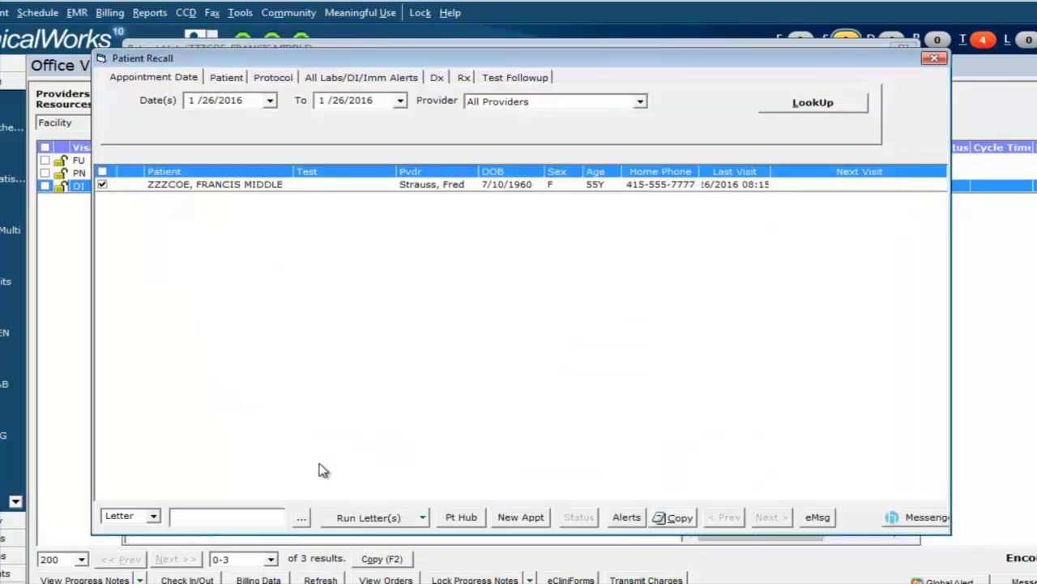
left_click(303, 518)
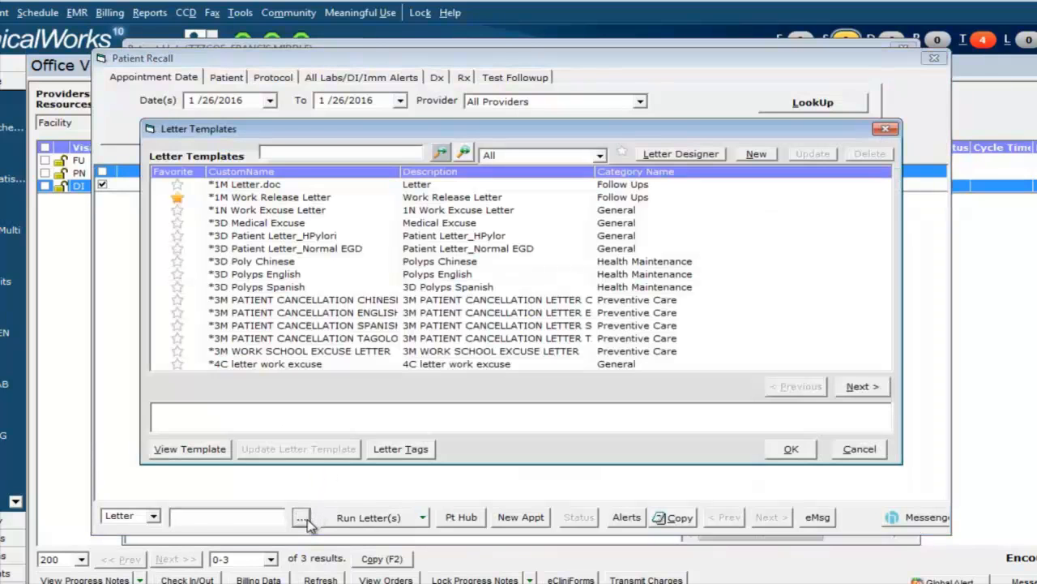
left_click(333, 202)
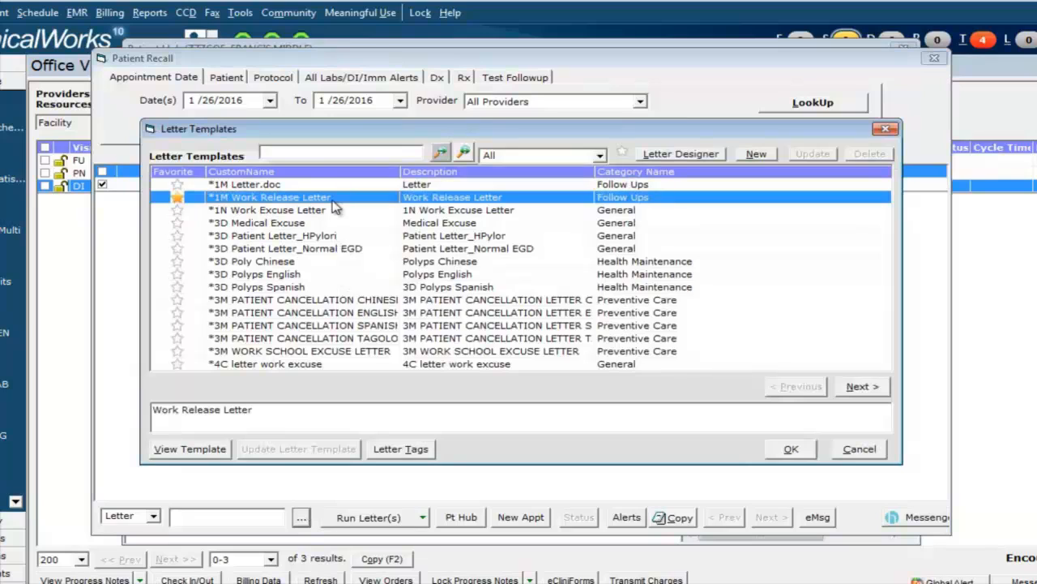
left_click(792, 451)
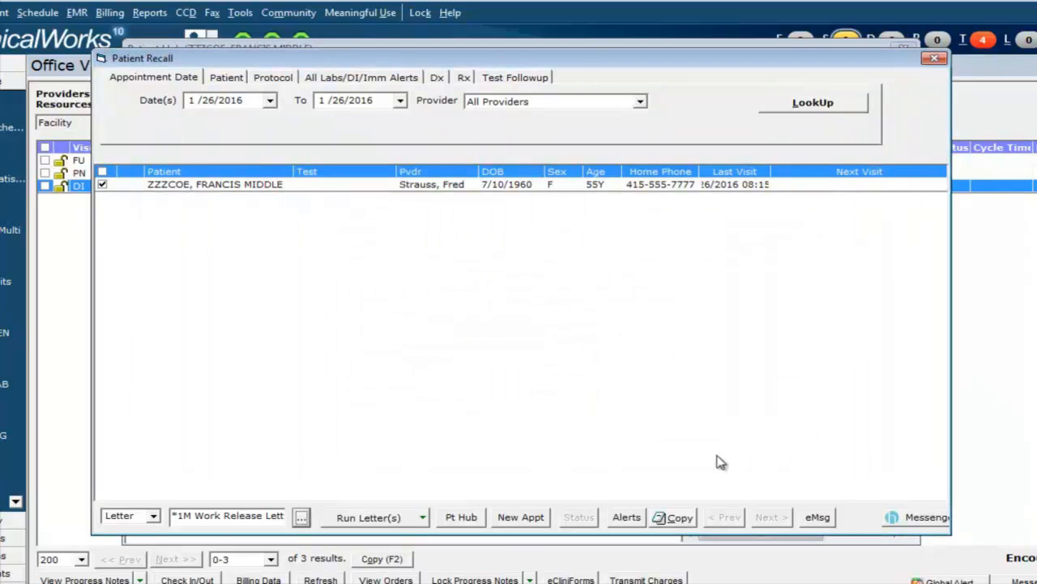
Run the work release letter, switch to individual letter editing and enter 1/24/2016 as the unable-to-work-from date
left_click(406, 518)
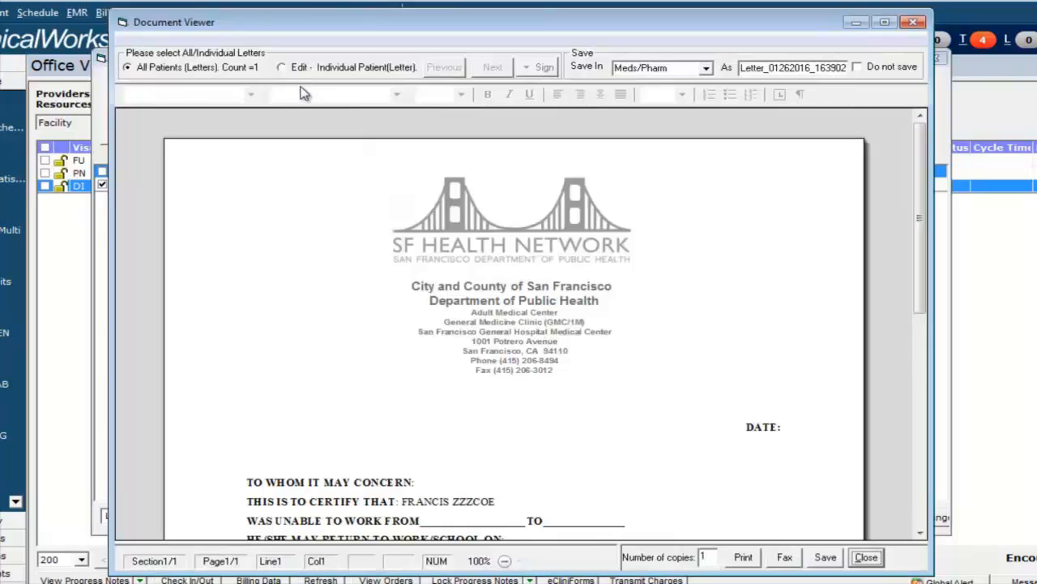
left_click(282, 67)
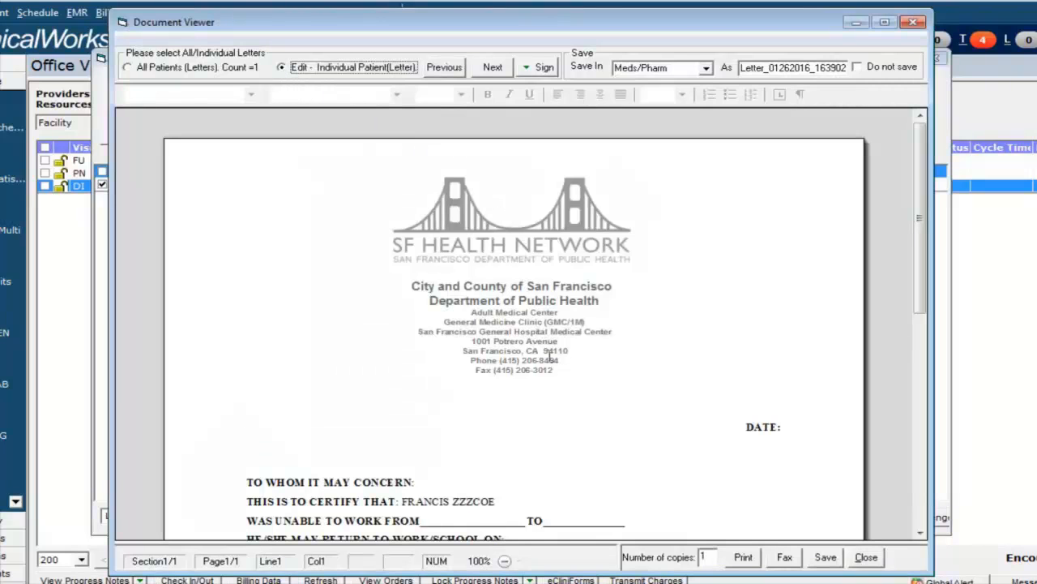
left_click(458, 517)
type("1/24/")
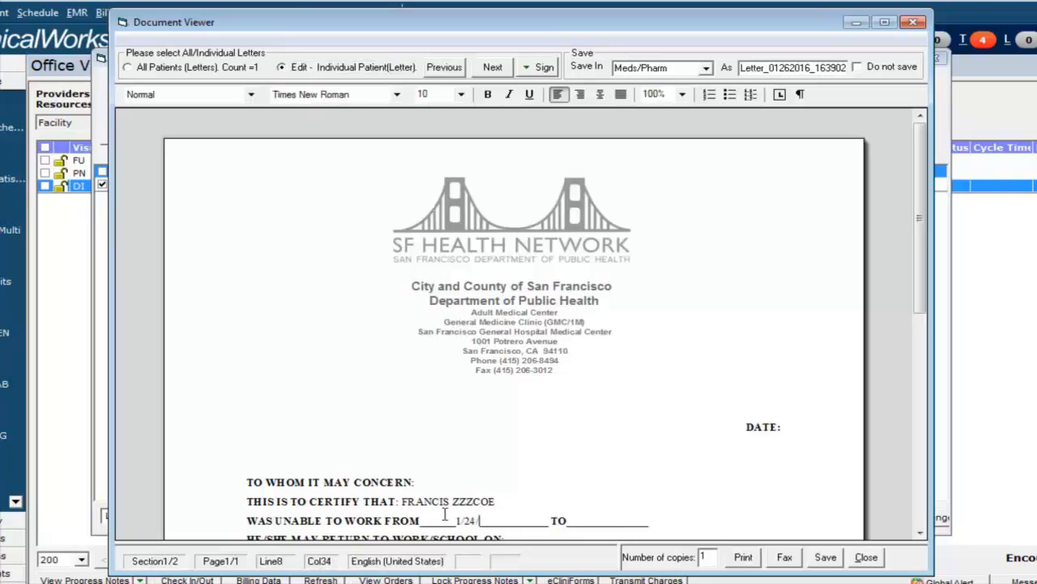
type("2016")
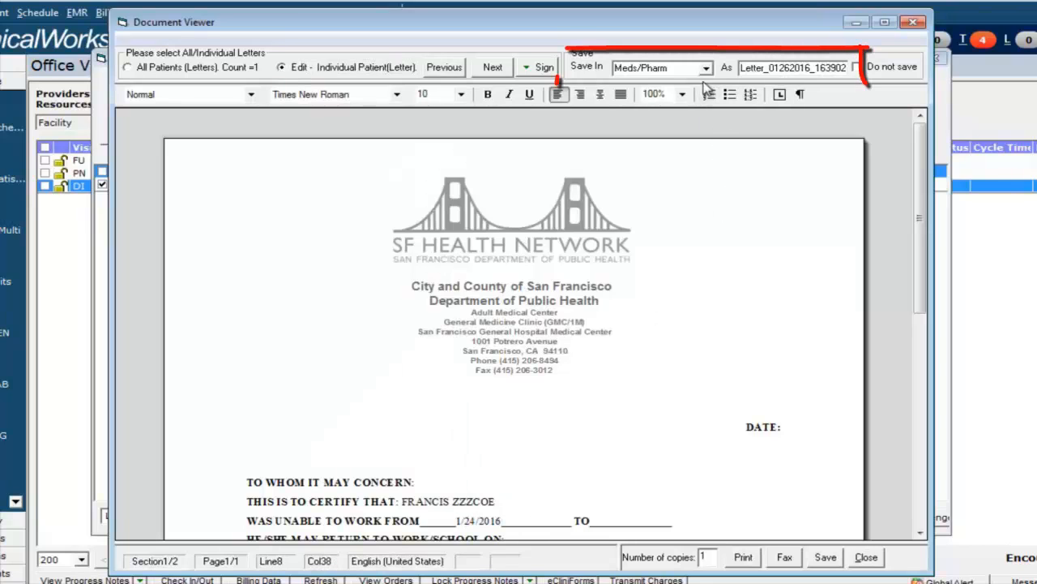
Set the letter's save folder to Letters and its document name to "2016-01-24 Work Excuse"
left_click(706, 68)
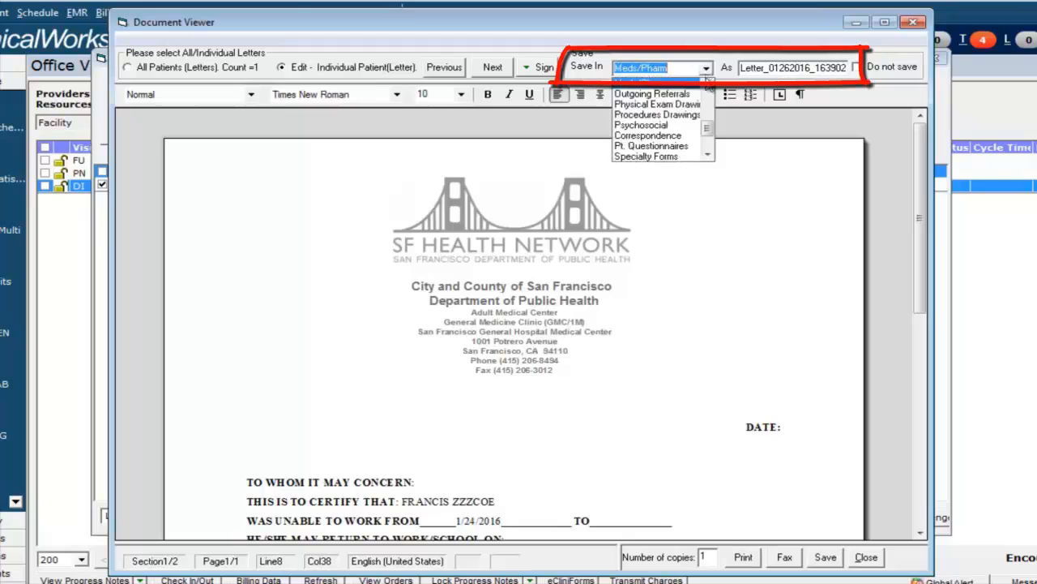
left_click(707, 82)
left_click(688, 85)
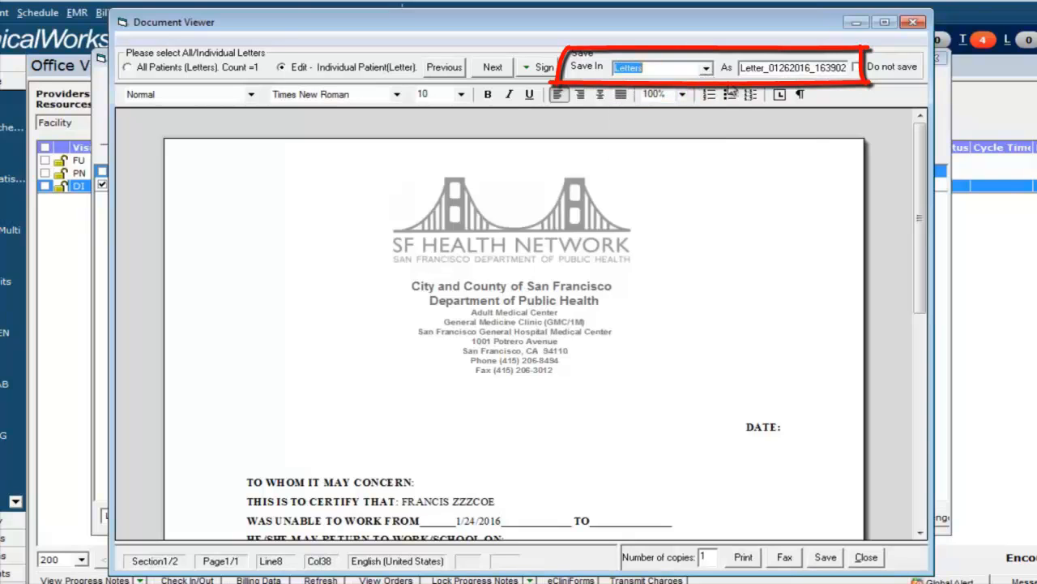
left_click_drag(741, 69, 848, 69)
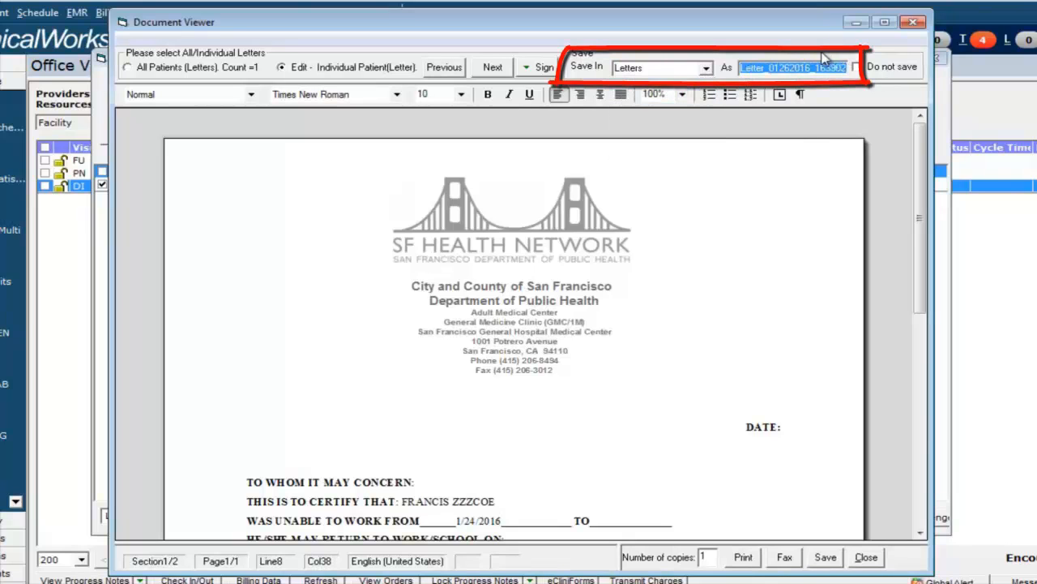
type("2016-")
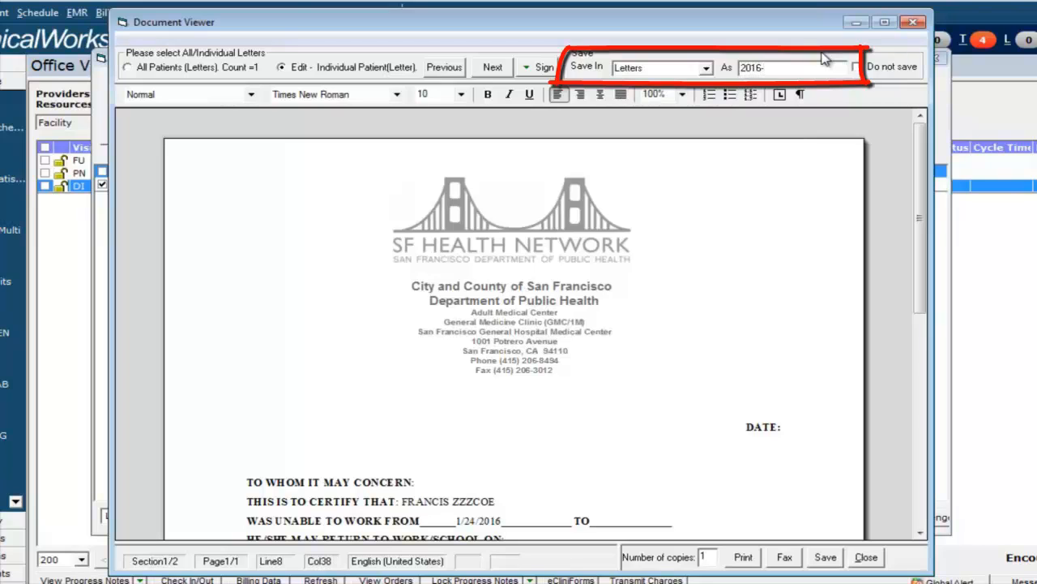
type("01-24 Work Excuse")
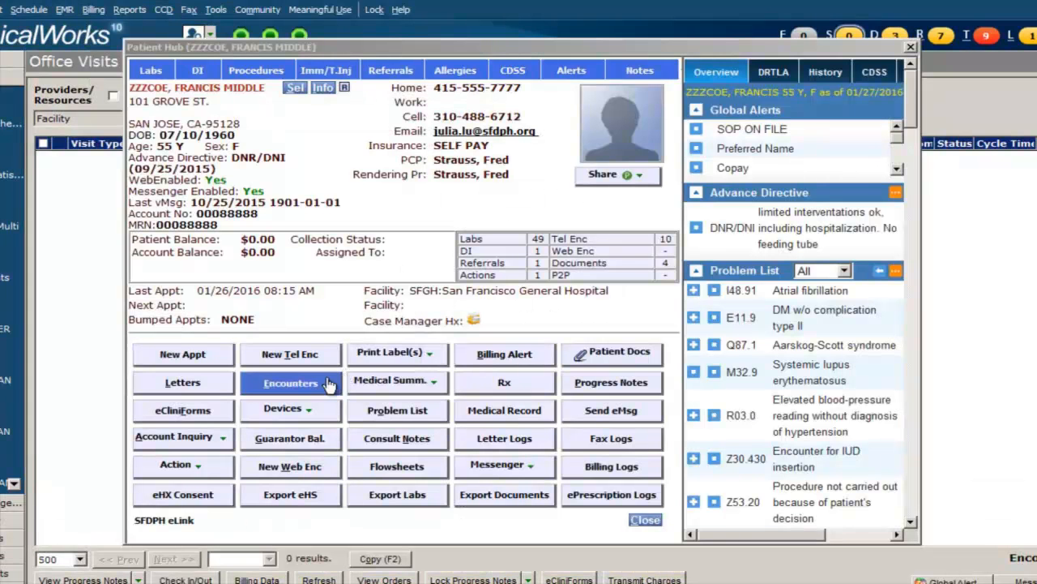
View the progress note of the 01/26/2016 FU visit from the patient's encounters and return to the Patient Hub
left_click(328, 385)
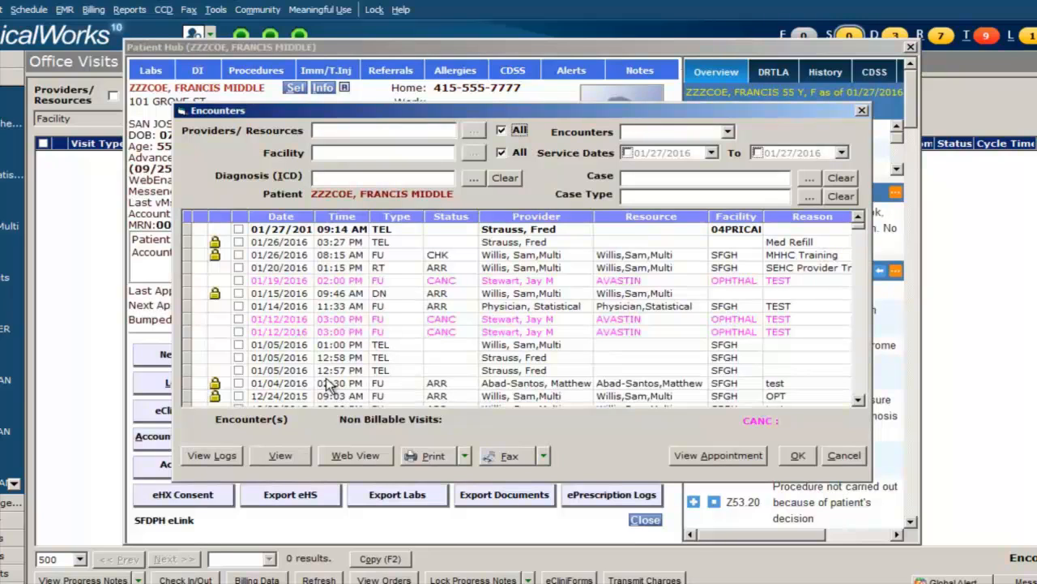
left_click(419, 256)
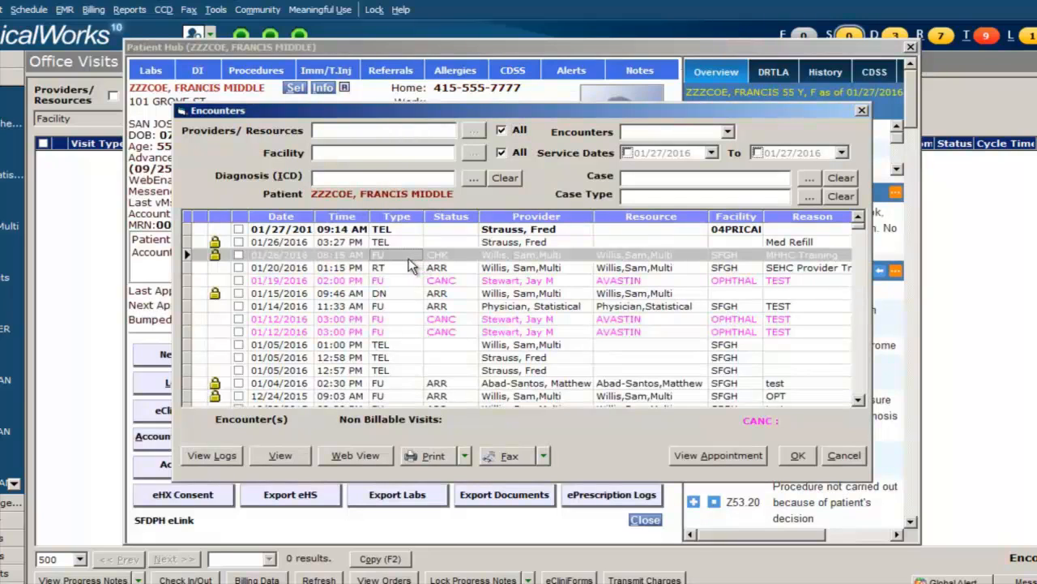
double_click(410, 258)
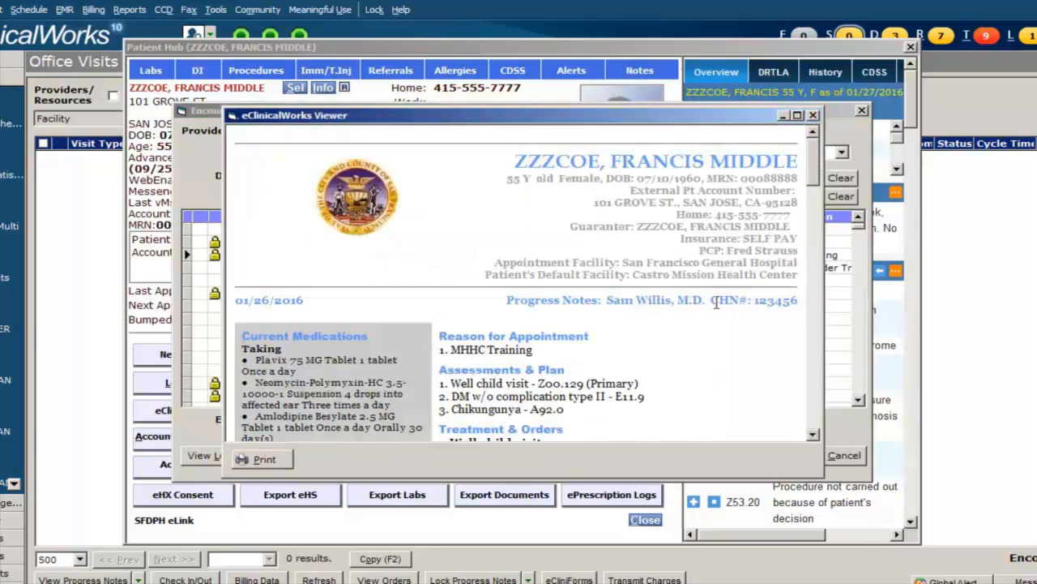
left_click(813, 115)
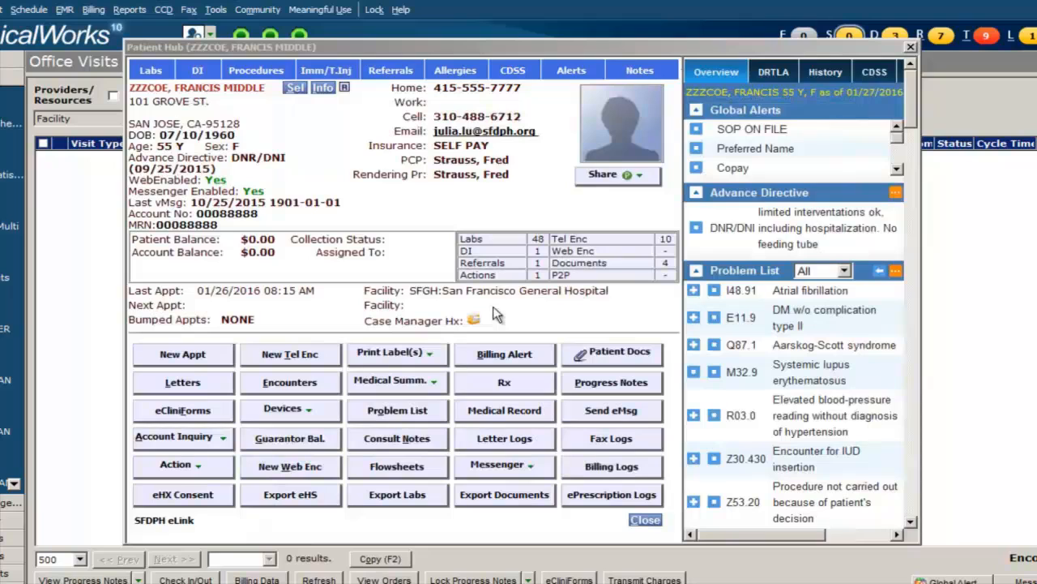
View the patient's Medical Summary and its print category options, cancel the options and close the summary
left_click(434, 382)
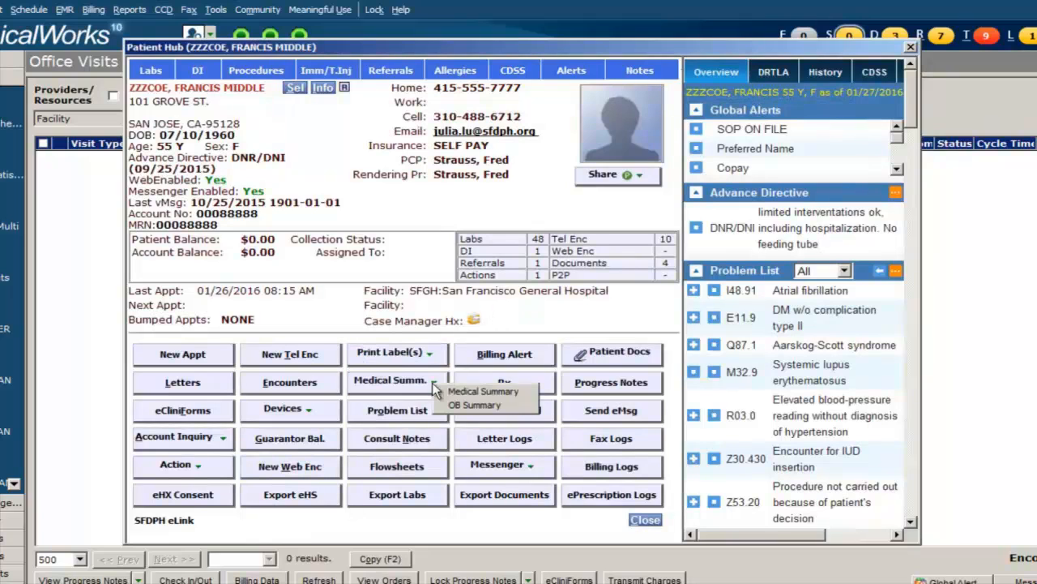
left_click(519, 392)
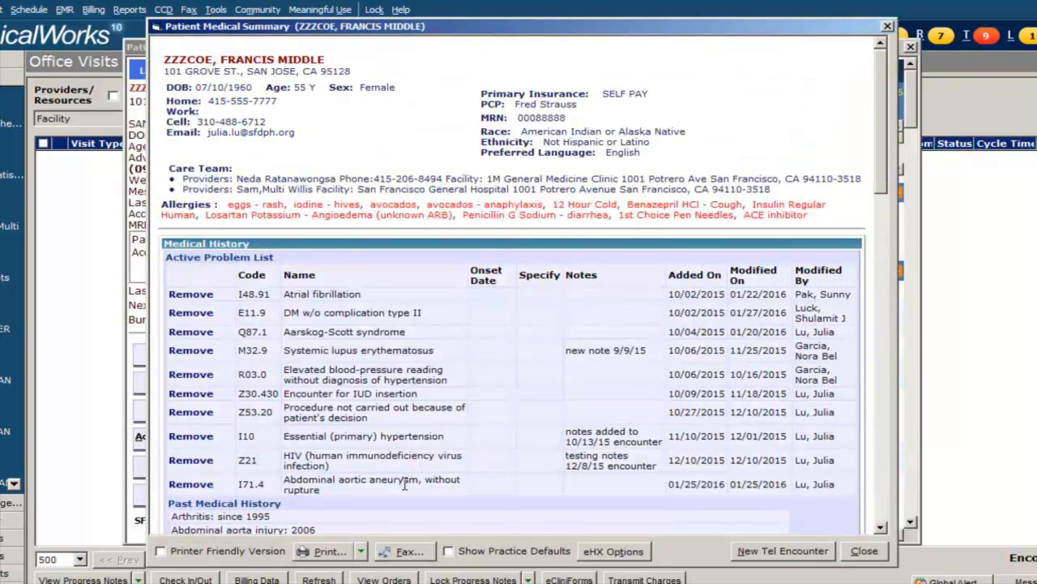
left_click(360, 550)
left_click(369, 570)
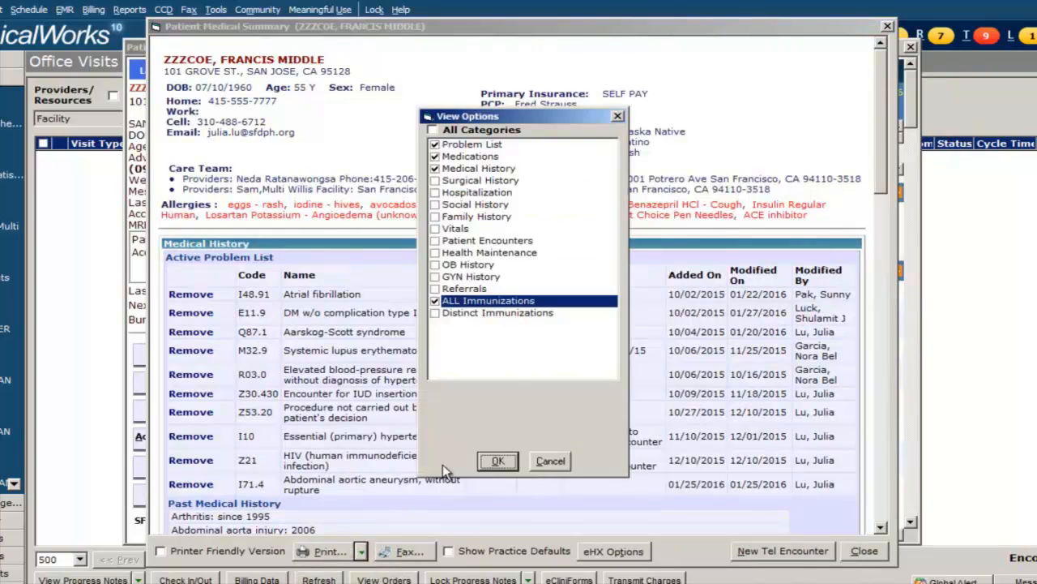
left_click(551, 462)
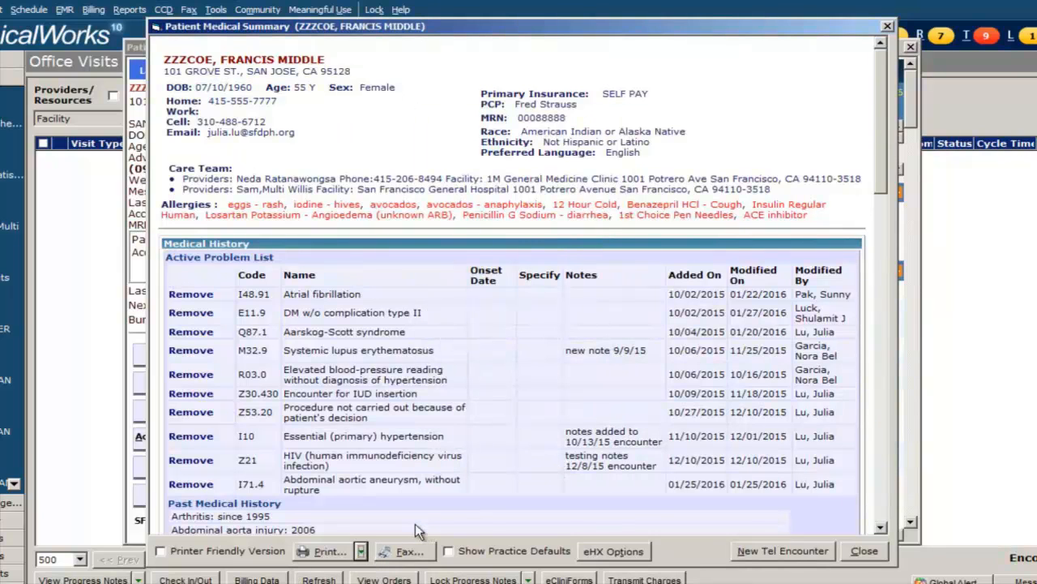
left_click(864, 550)
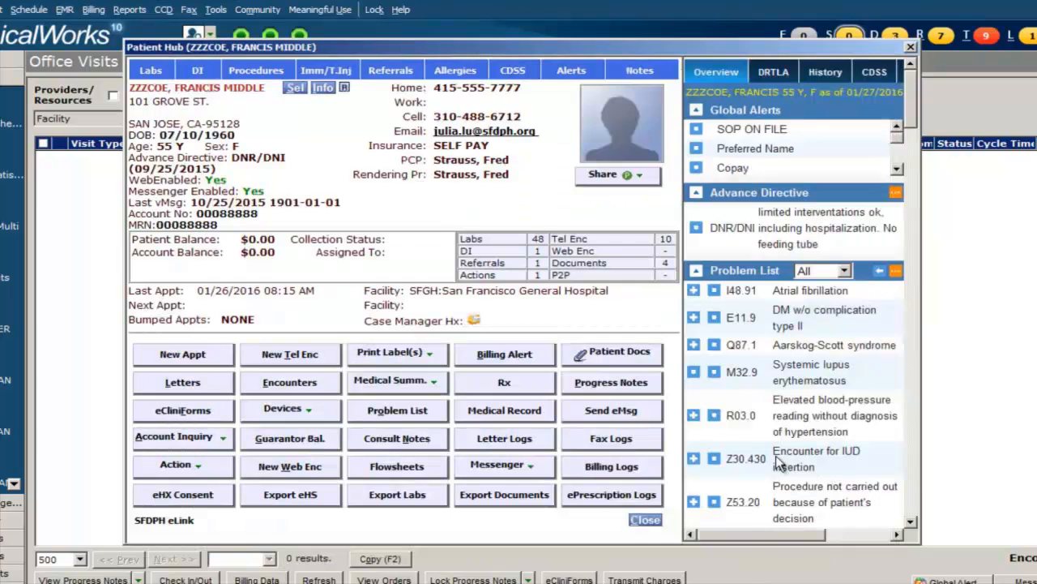
Review the patient's medication summary grouped by Date, view the history of the Aspirin 75 MG chewable tablet and close it
left_click(539, 387)
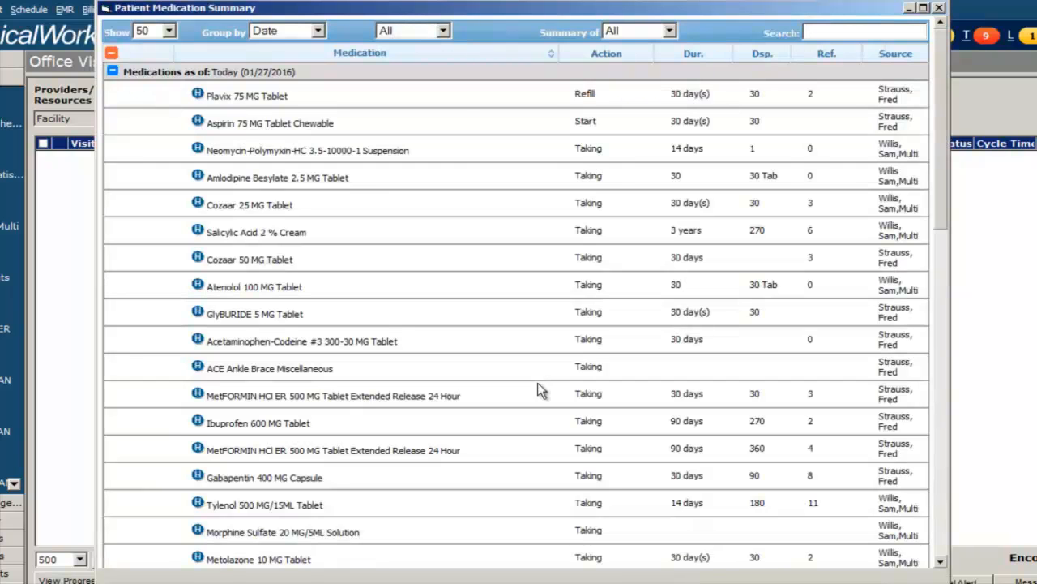
left_click(319, 33)
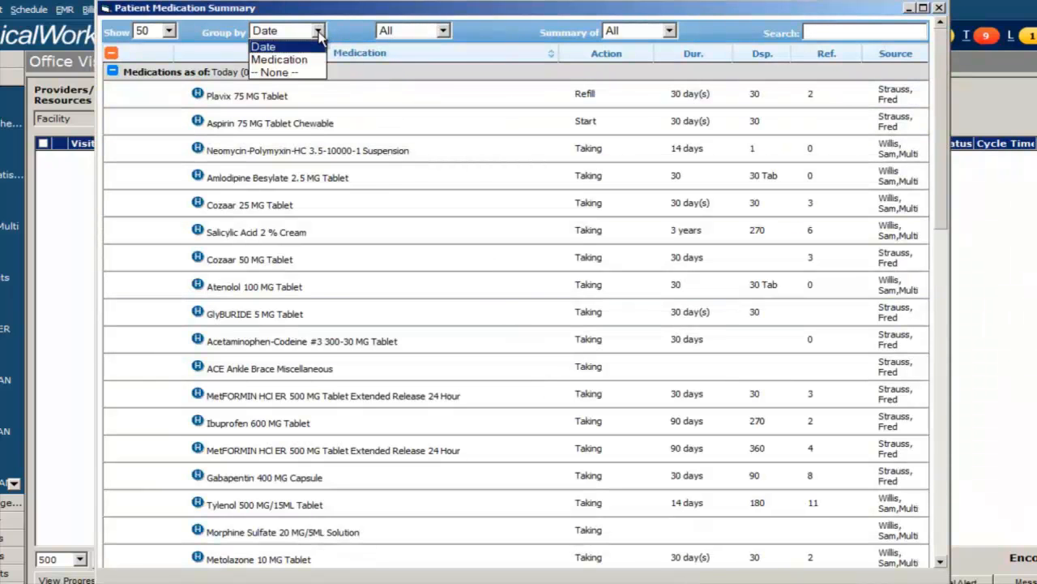
left_click(320, 44)
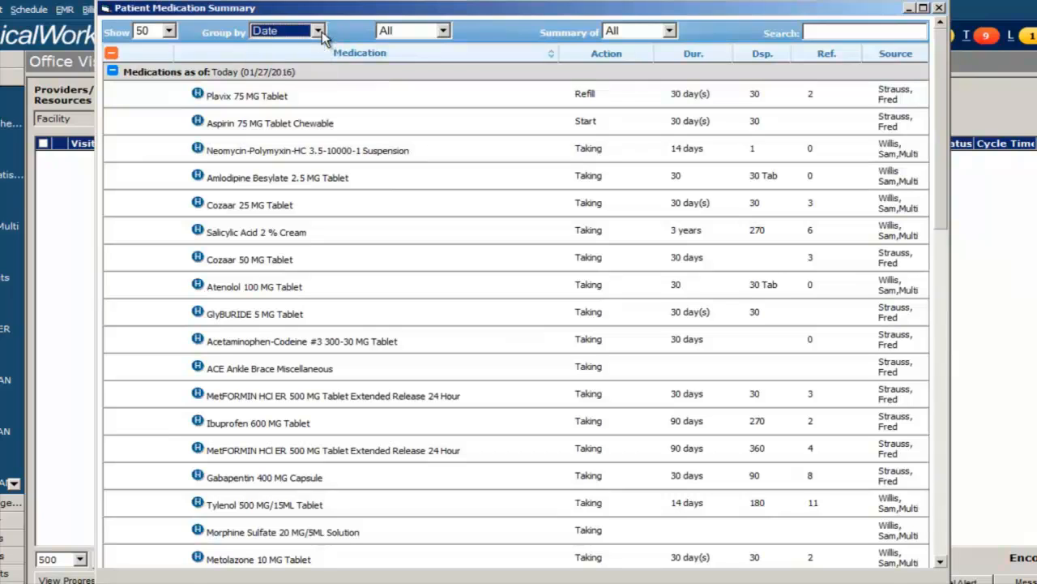
left_click(202, 124)
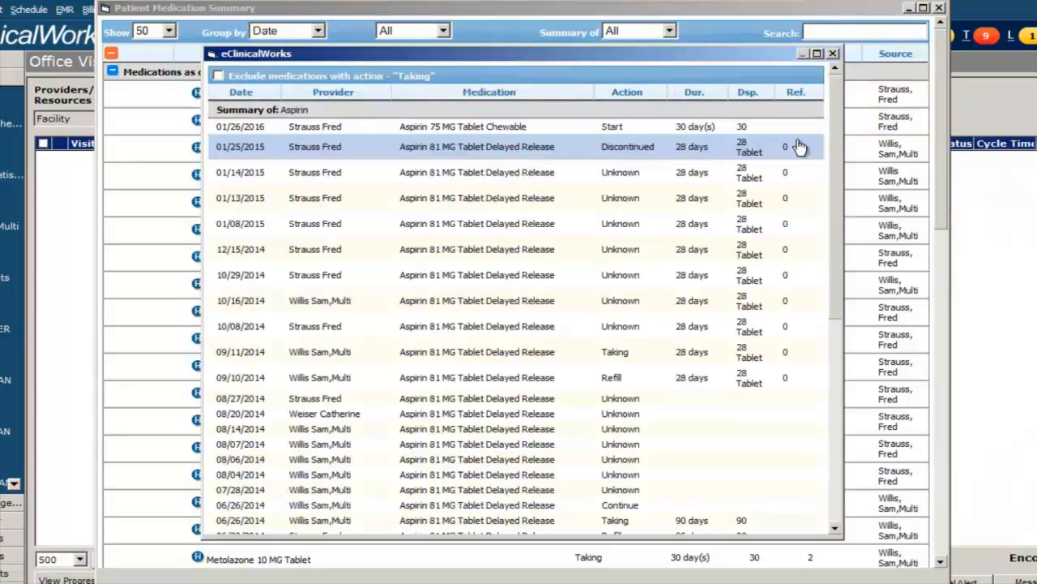
left_click(833, 54)
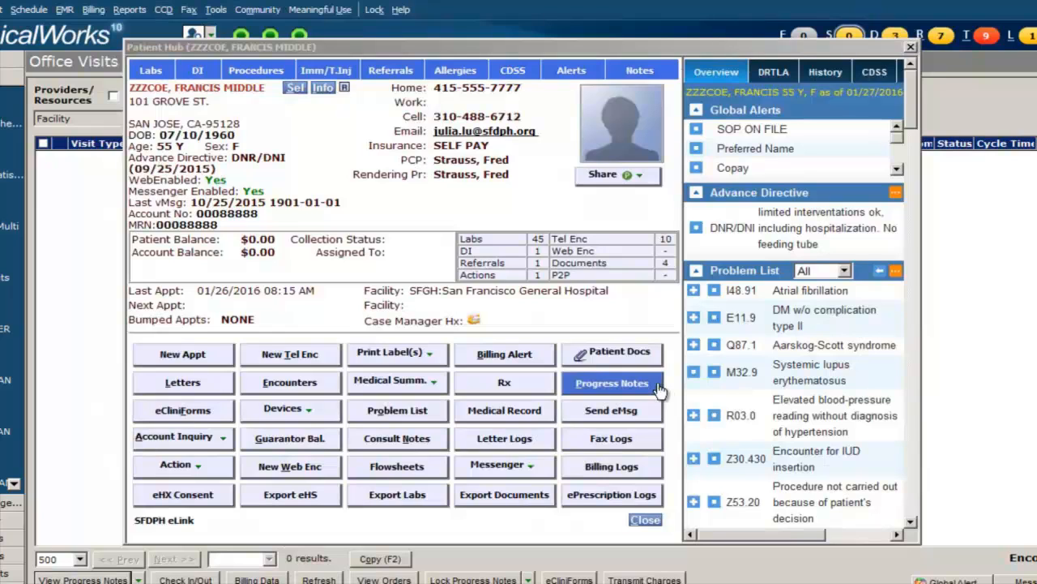
View the patient's Progress Notes and choose the 01/15/2016 visit from the encounter list
left_click(660, 390)
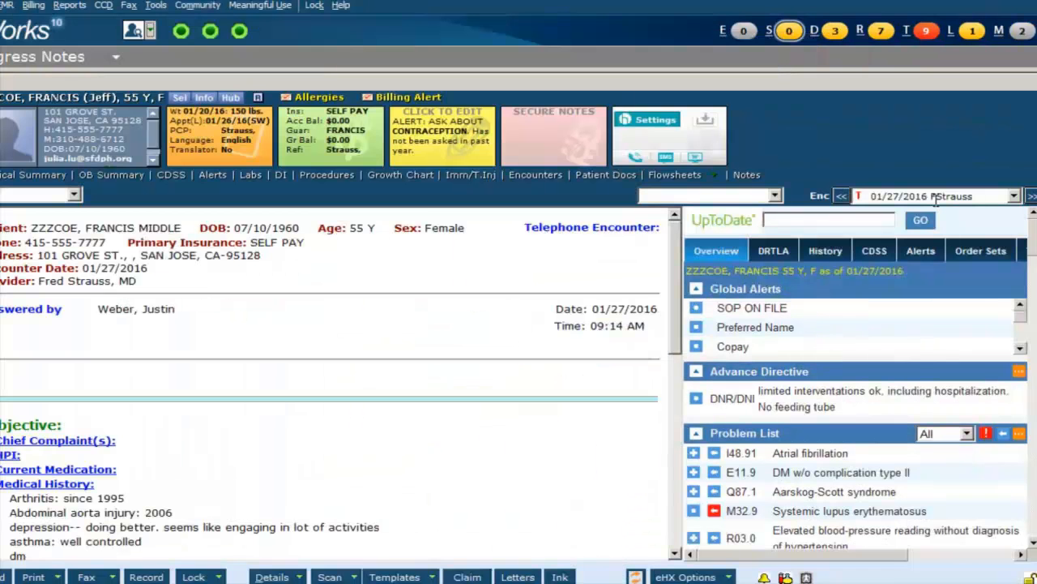
left_click(1016, 196)
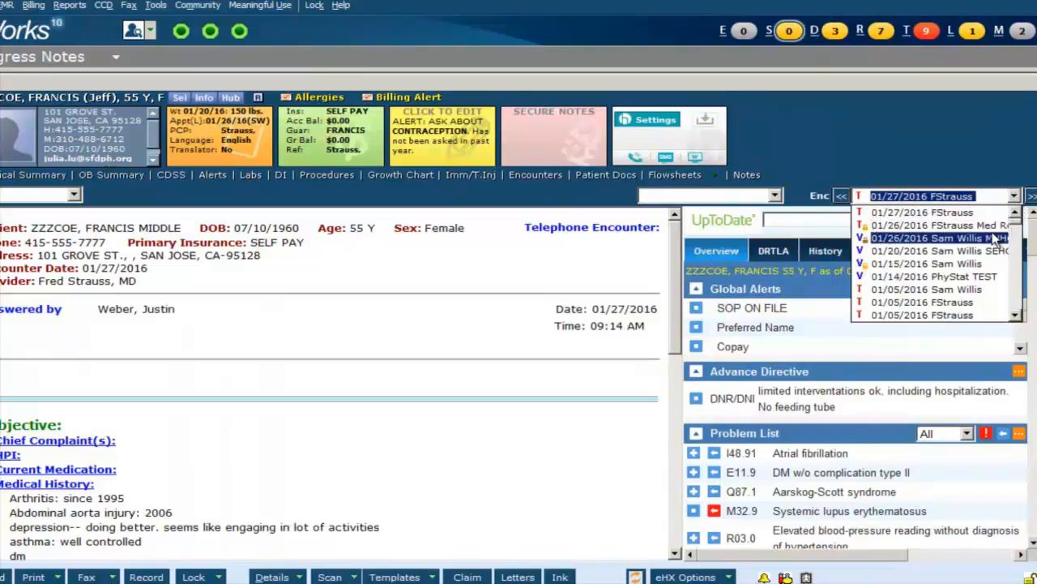
left_click(993, 264)
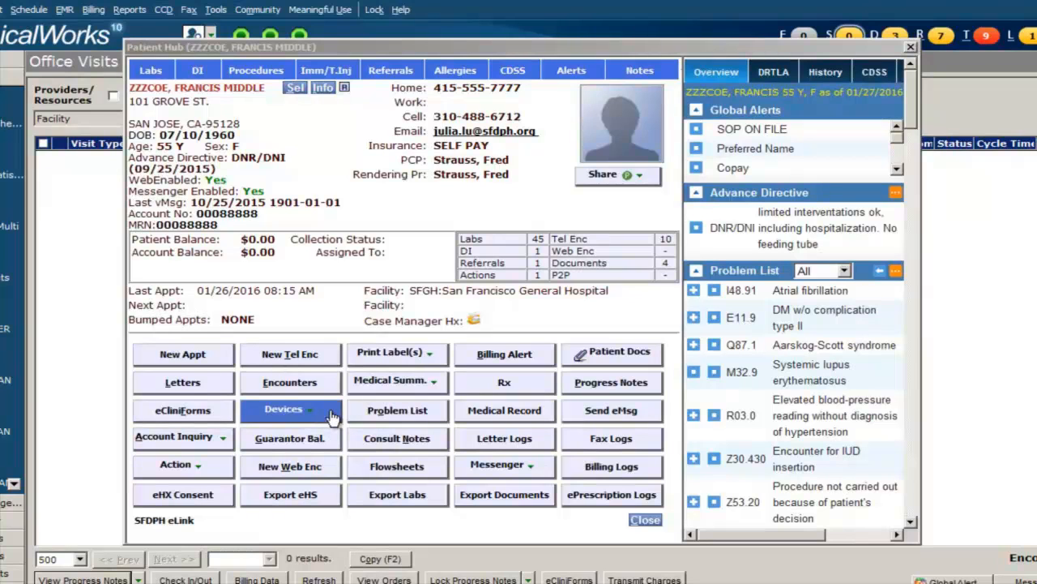
View the patient's Problem List from the Patient Hub and close it
left_click(399, 411)
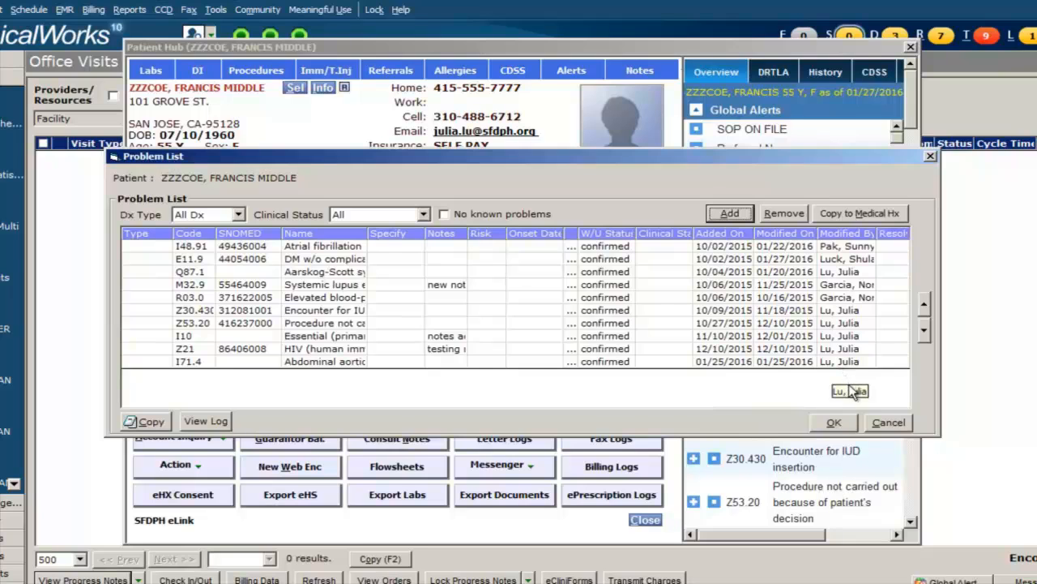
left_click(834, 422)
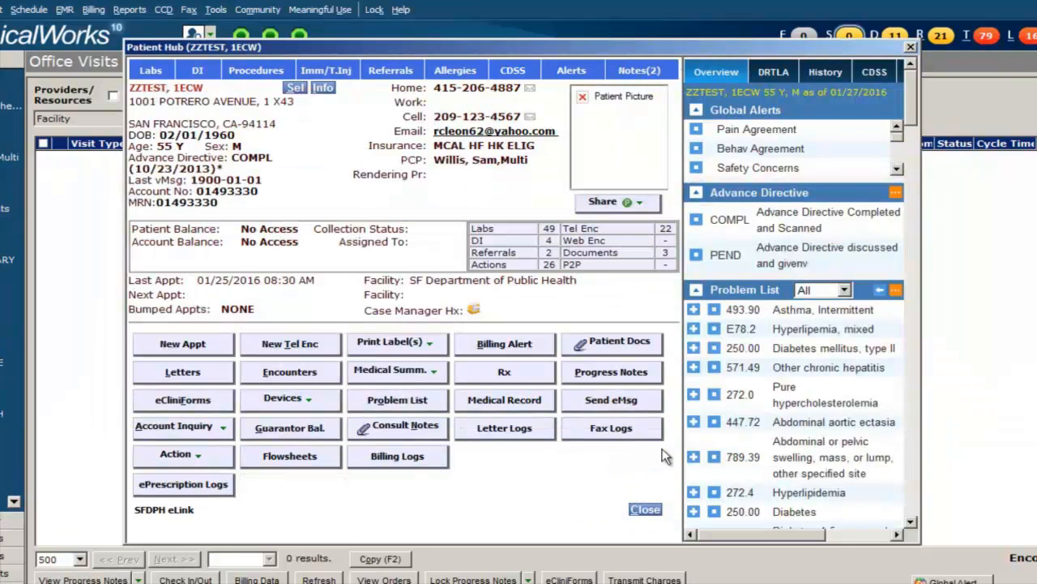
Review the labs, diagnostic imaging and scanned documents available for printing in the test patient's Medical Record
left_click(549, 402)
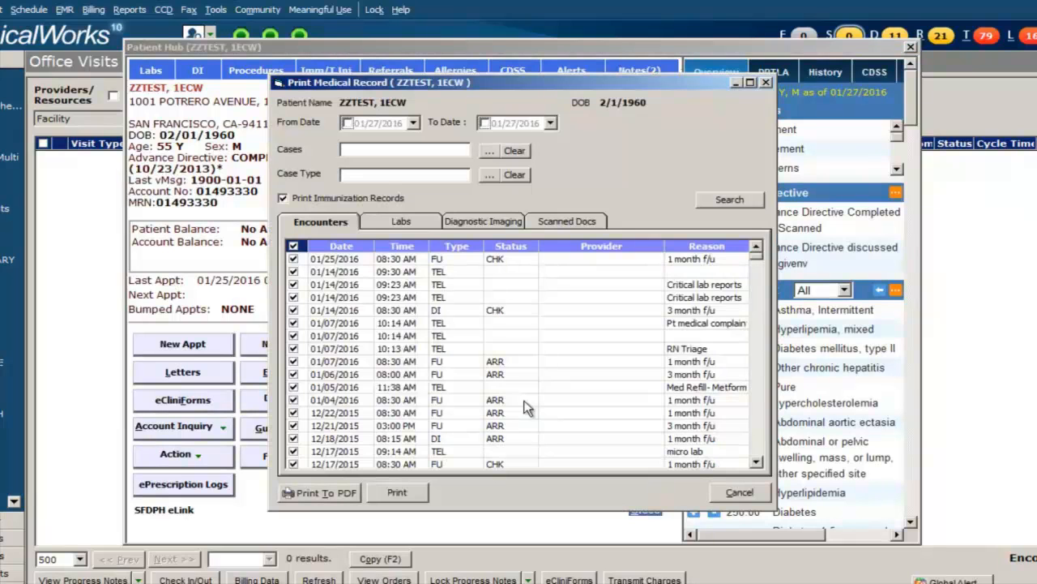
left_click(424, 224)
left_click(509, 222)
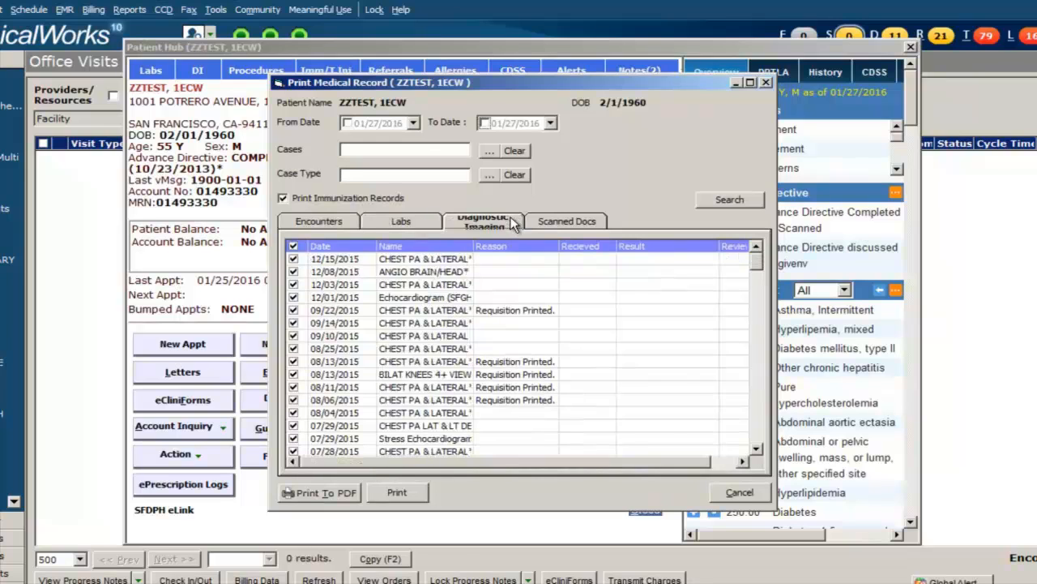
left_click(600, 222)
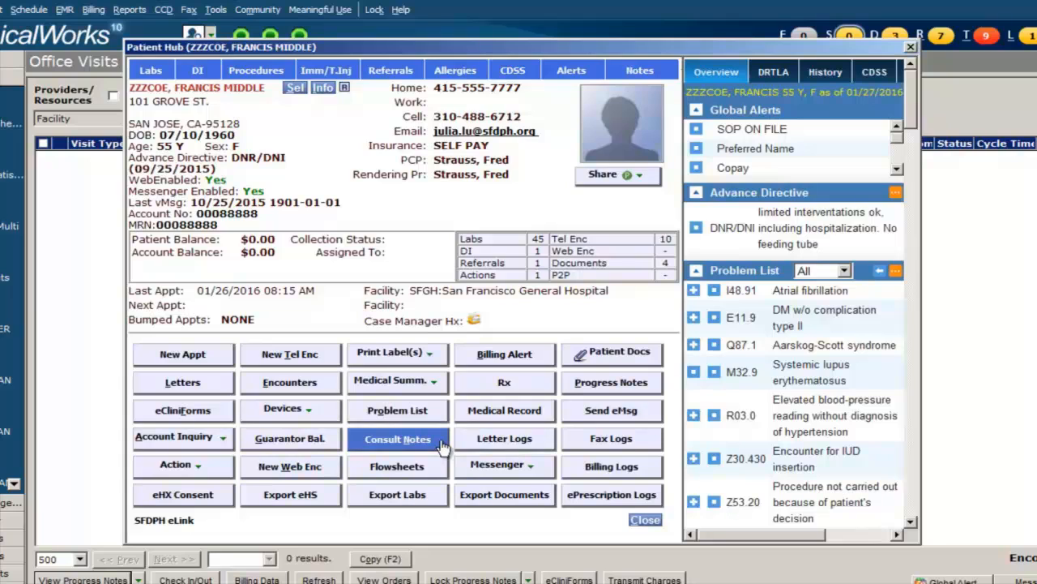
View the latest work release entry in the patient's Letter Logs, close the log and view the Fax Logs
left_click(541, 445)
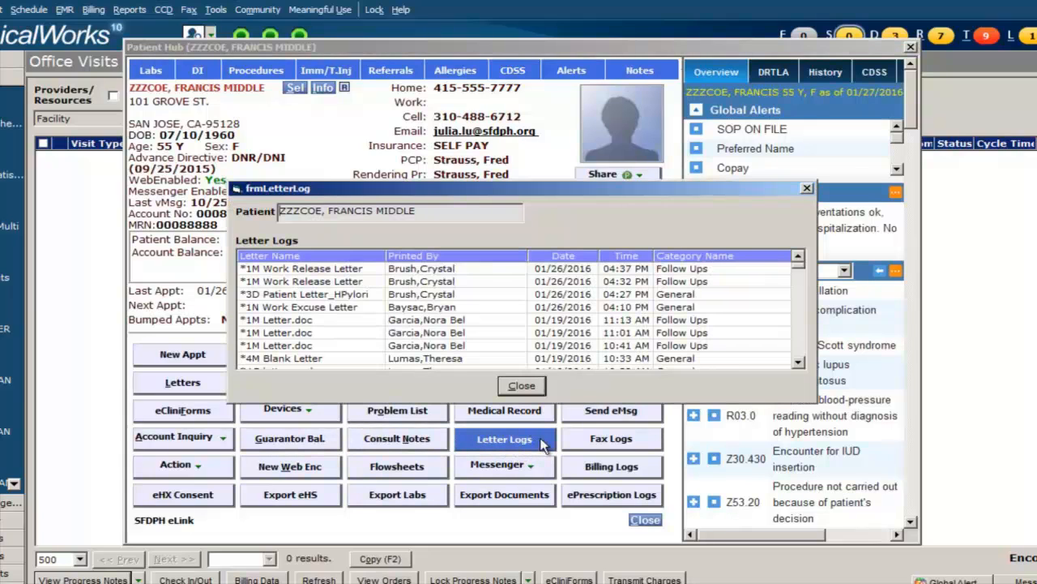
left_click(322, 270)
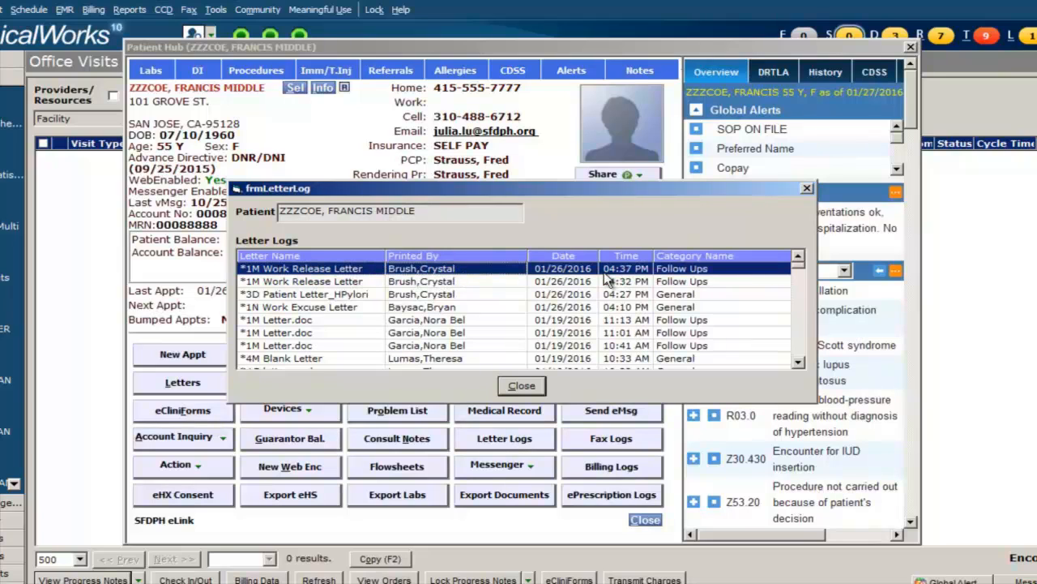
left_click(522, 385)
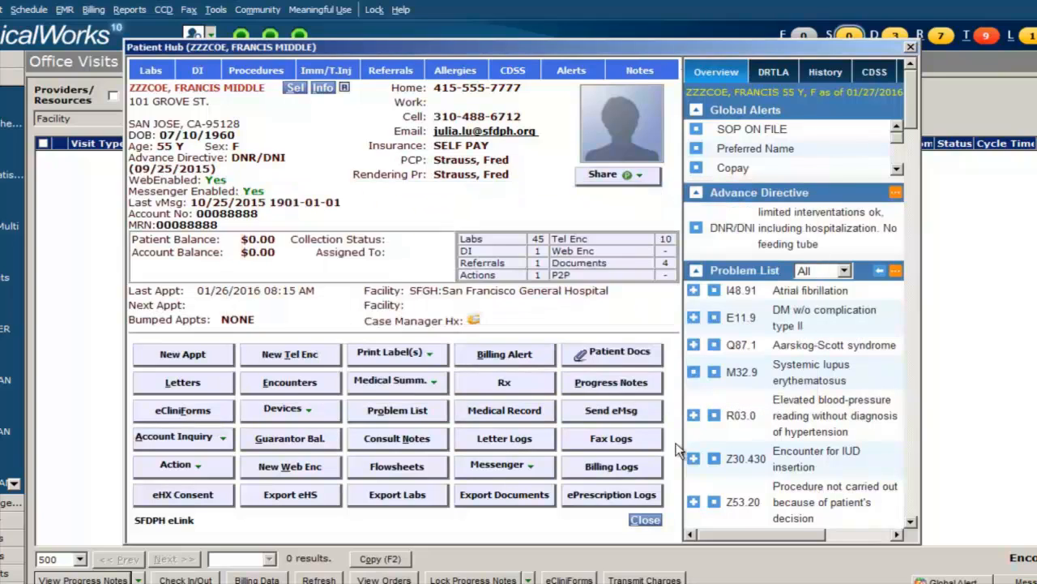
left_click(611, 438)
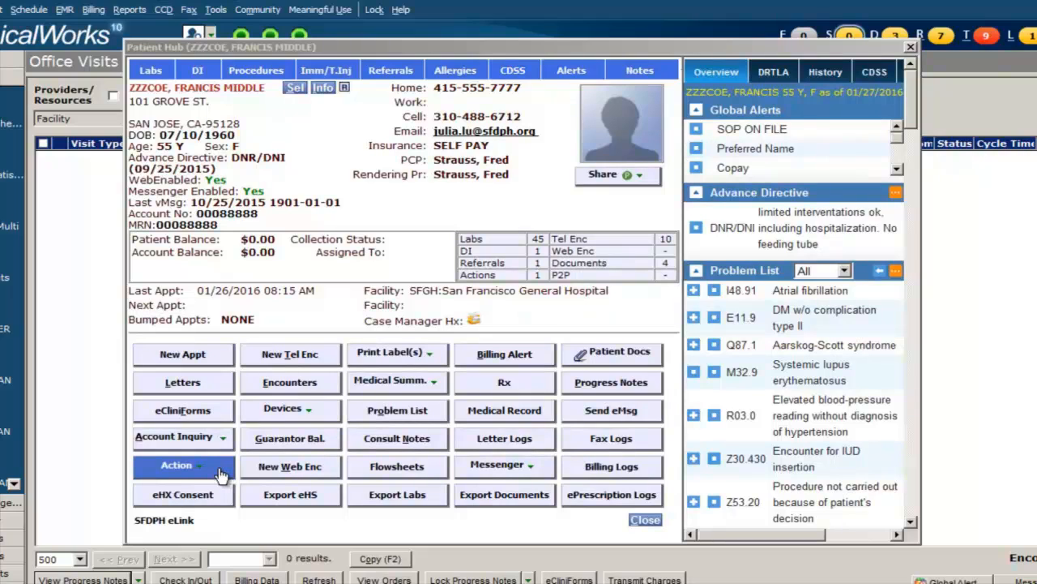
Create a new action of type message with a subject giving f/u, the provider's surname and 3 mos
left_click(221, 474)
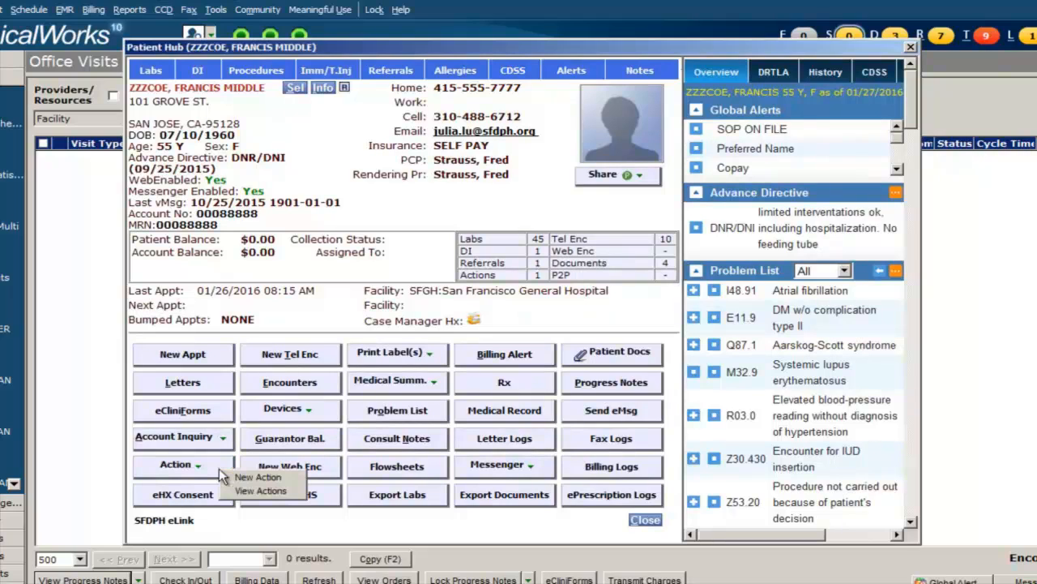
left_click(295, 478)
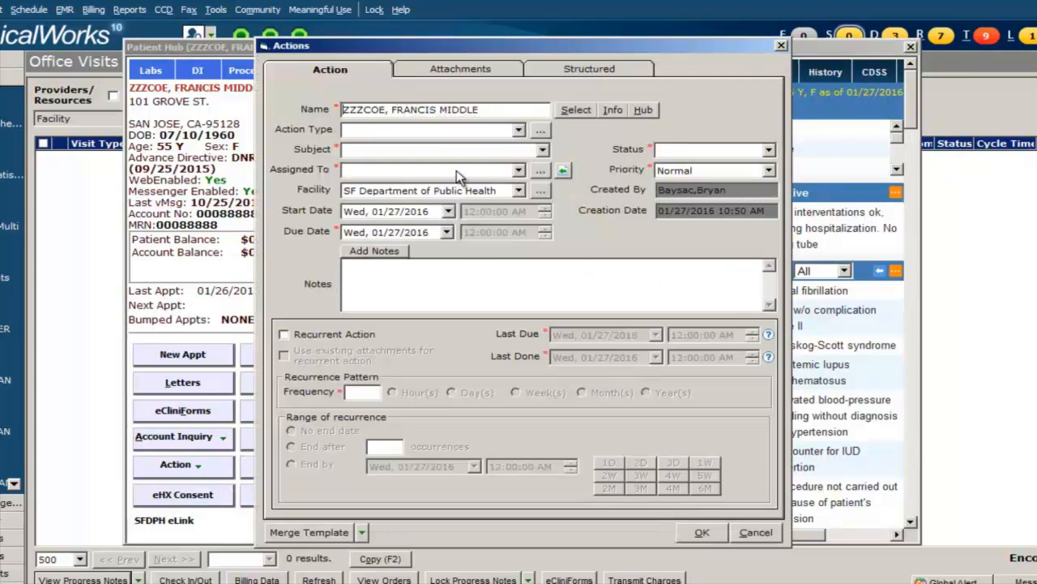
left_click(516, 131)
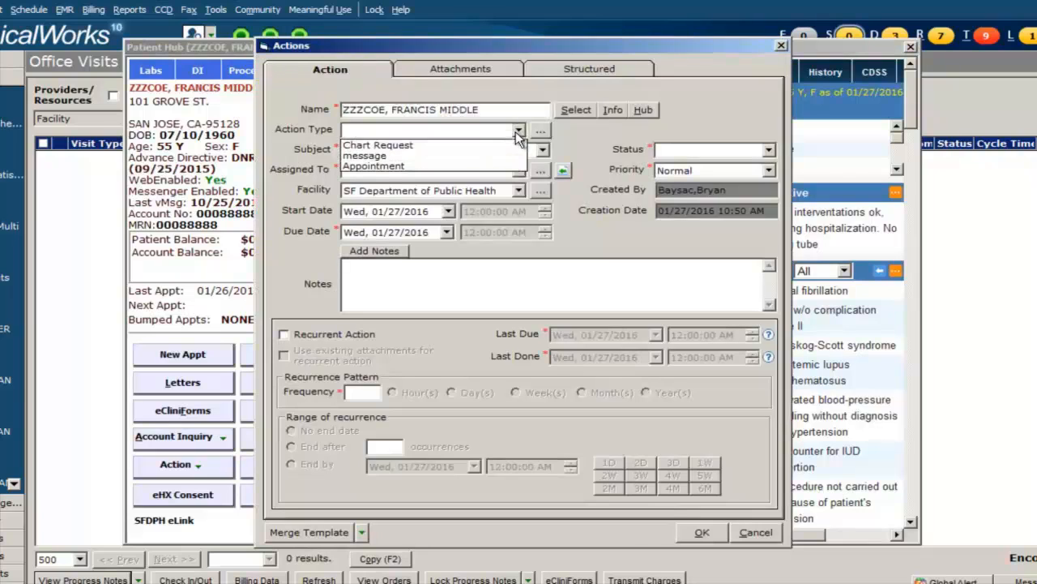
left_click(494, 156)
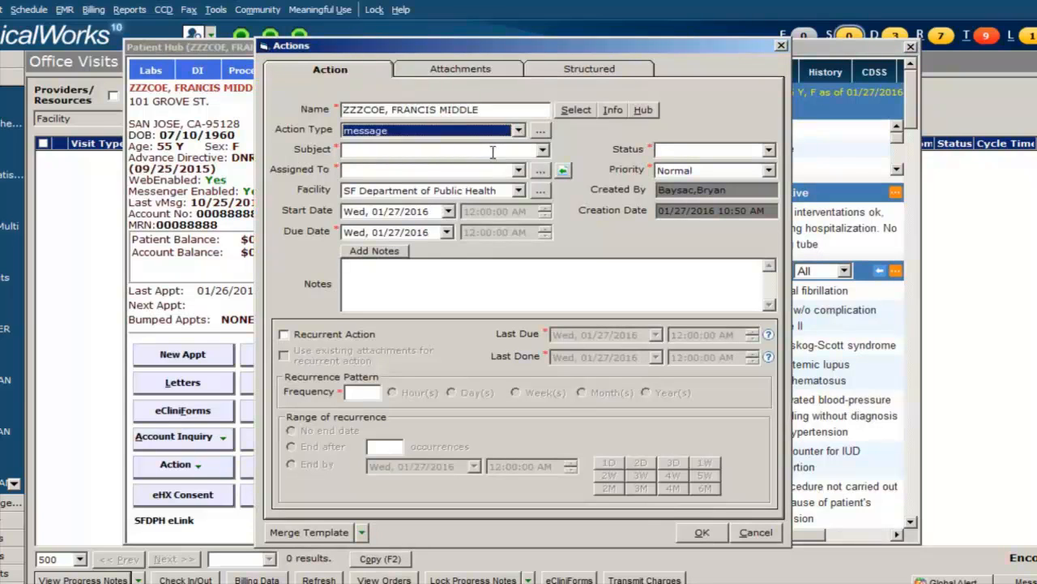
left_click(492, 151)
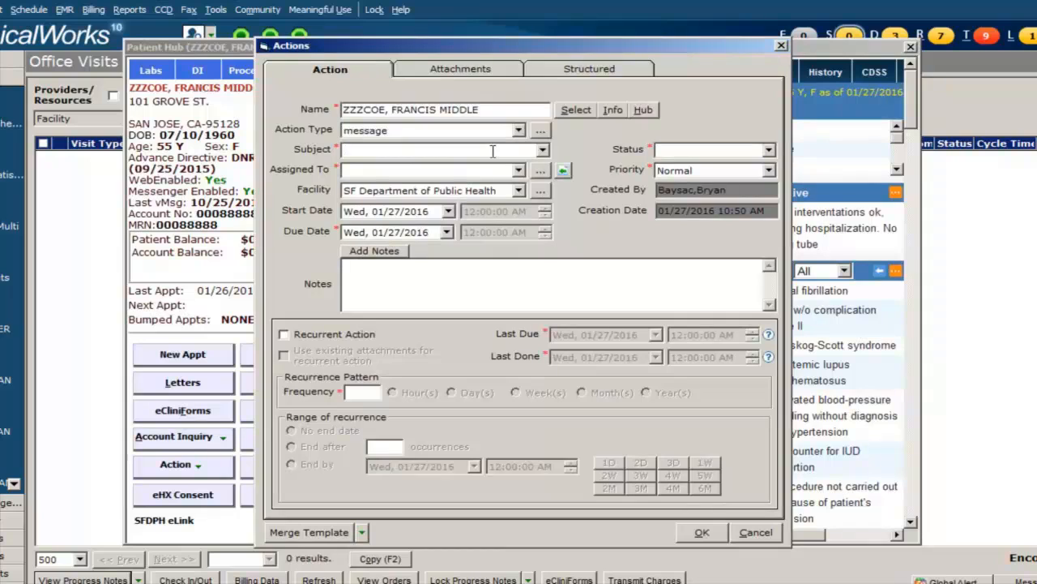
type("f/u/willis/3 mos")
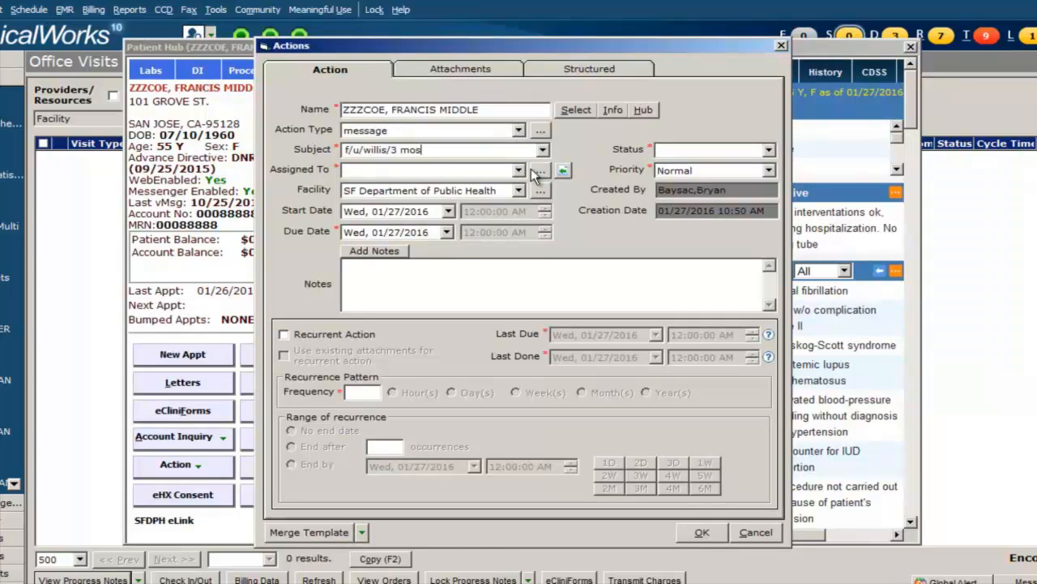
Assign the action to "1M, Front Desk" and set its due date to 03/27/2016
left_click(519, 169)
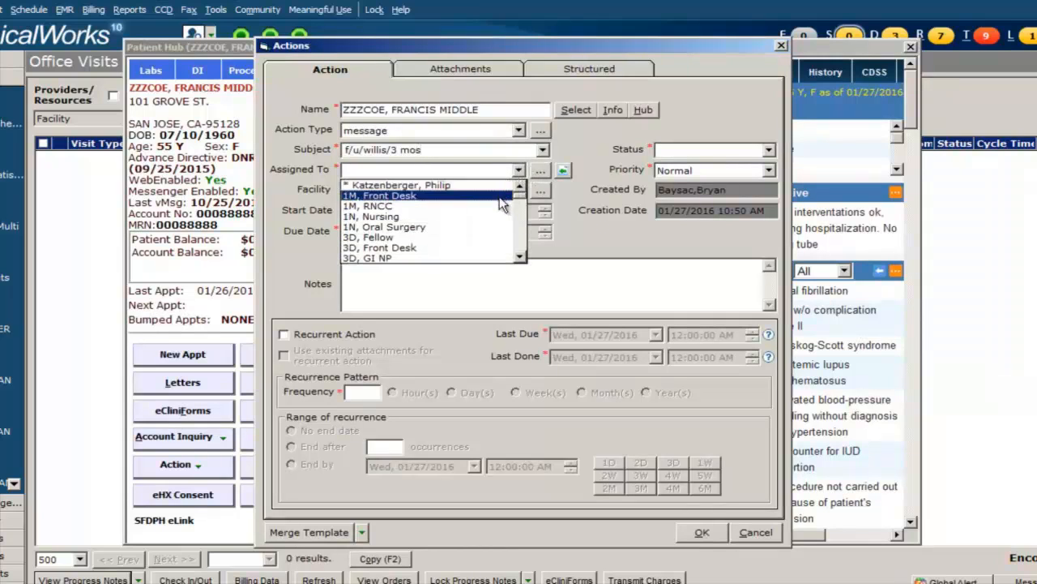
left_click(499, 196)
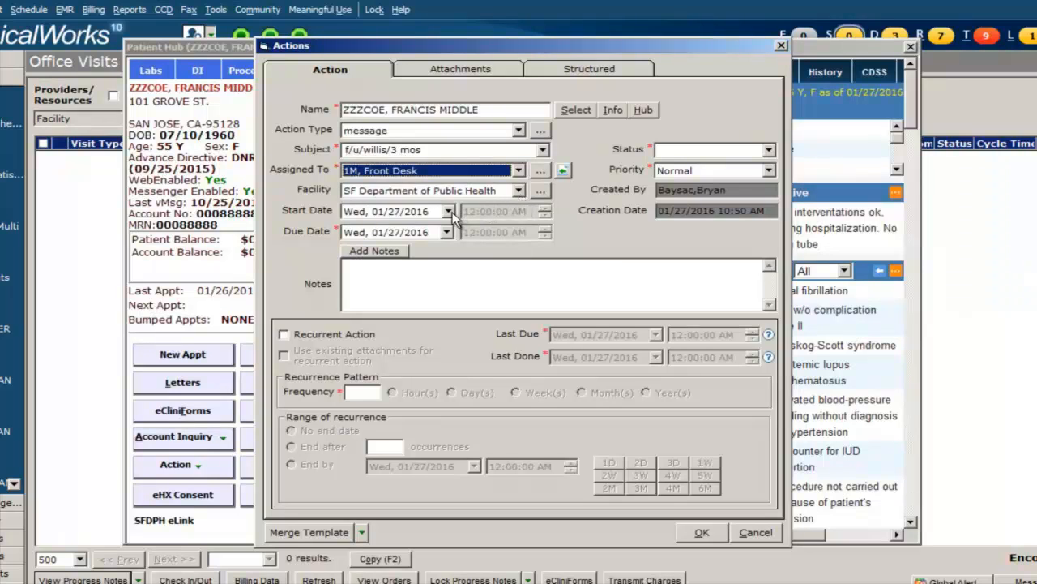
left_click(454, 233)
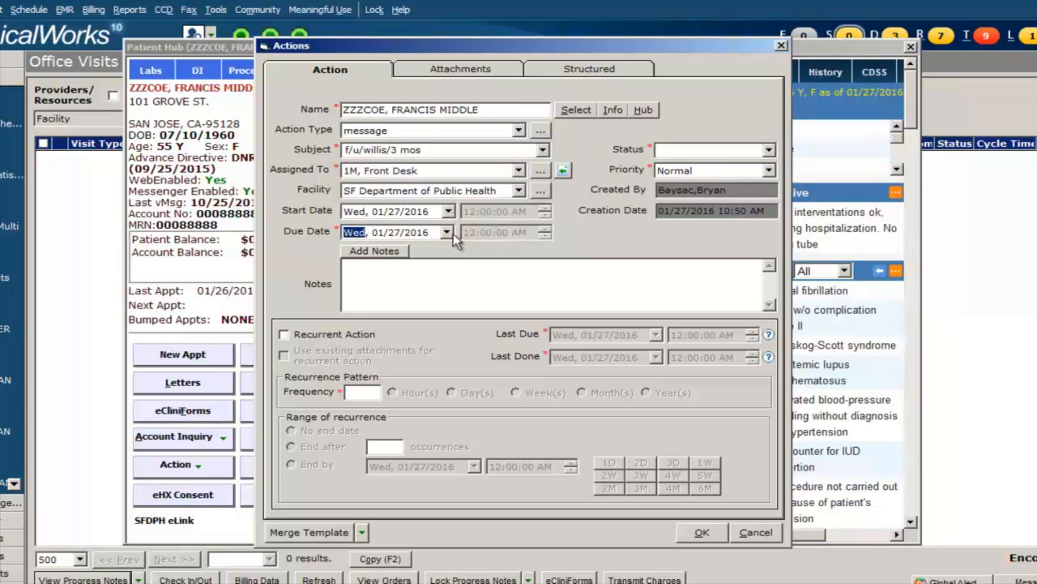
left_click(448, 232)
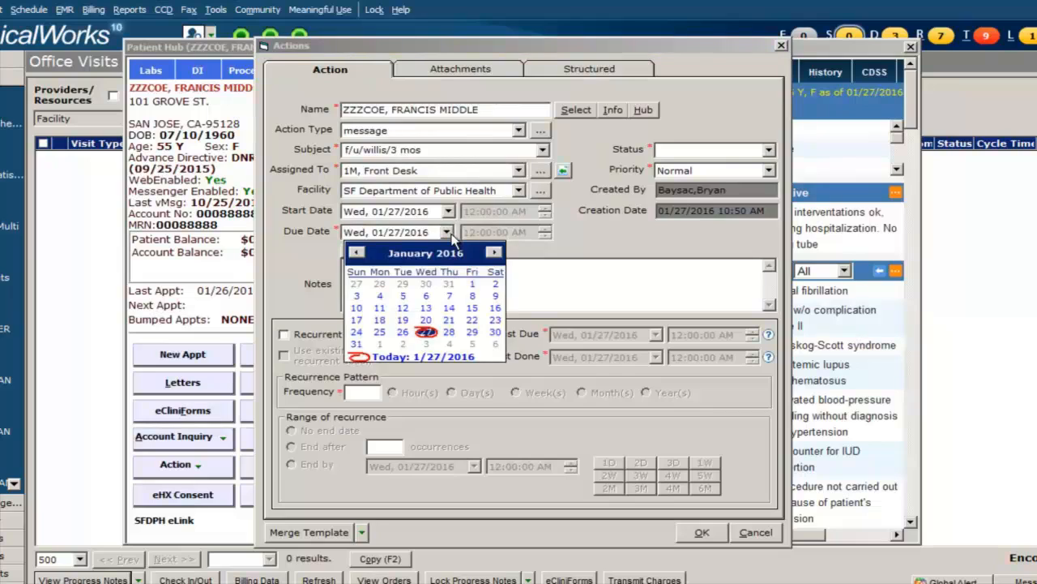
left_click(493, 253)
left_click(493, 253)
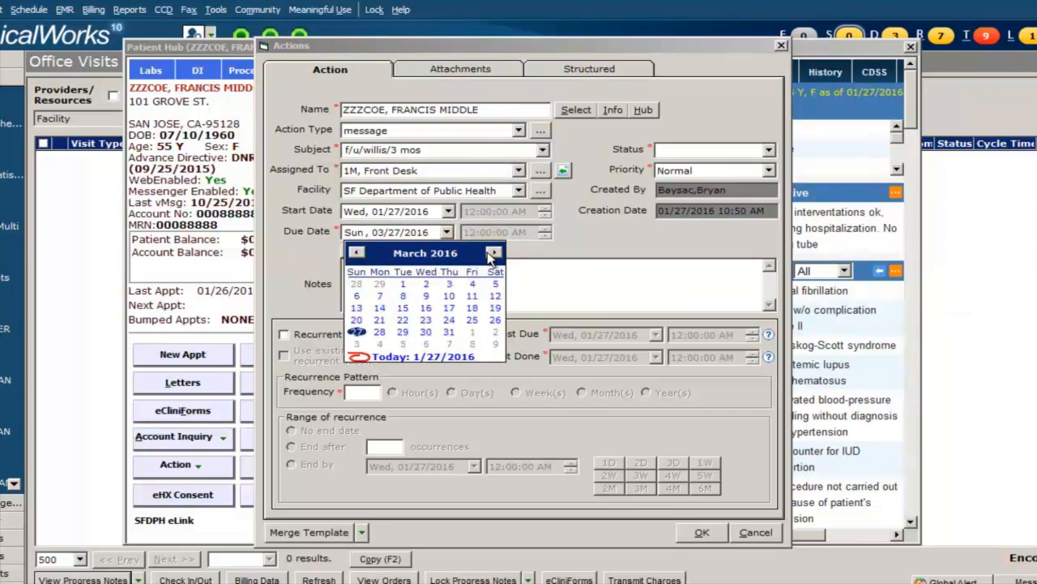
left_click(519, 257)
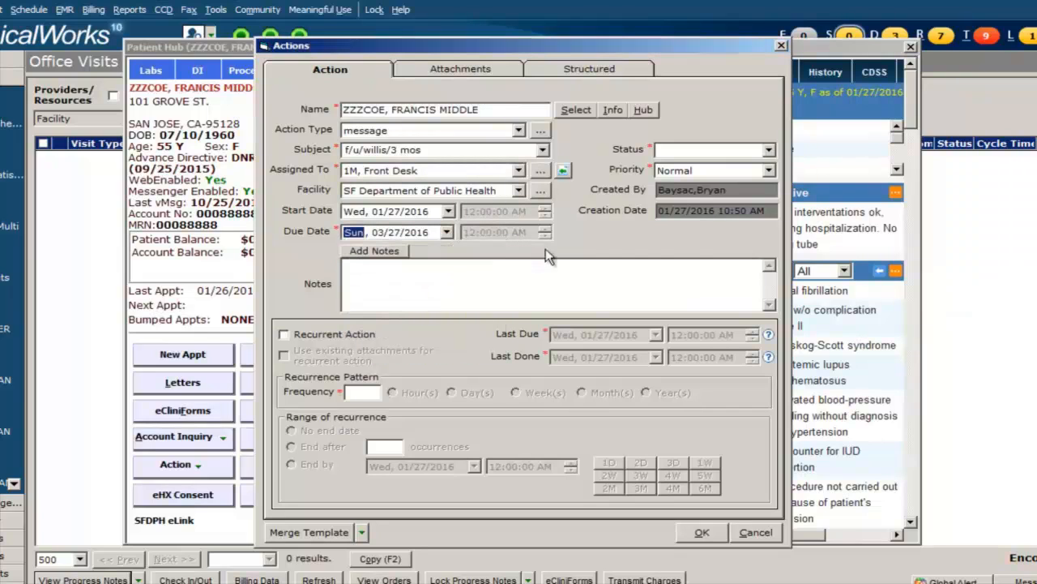
Set the action's status to Not Started, review the priority choices and keep Normal
left_click(769, 150)
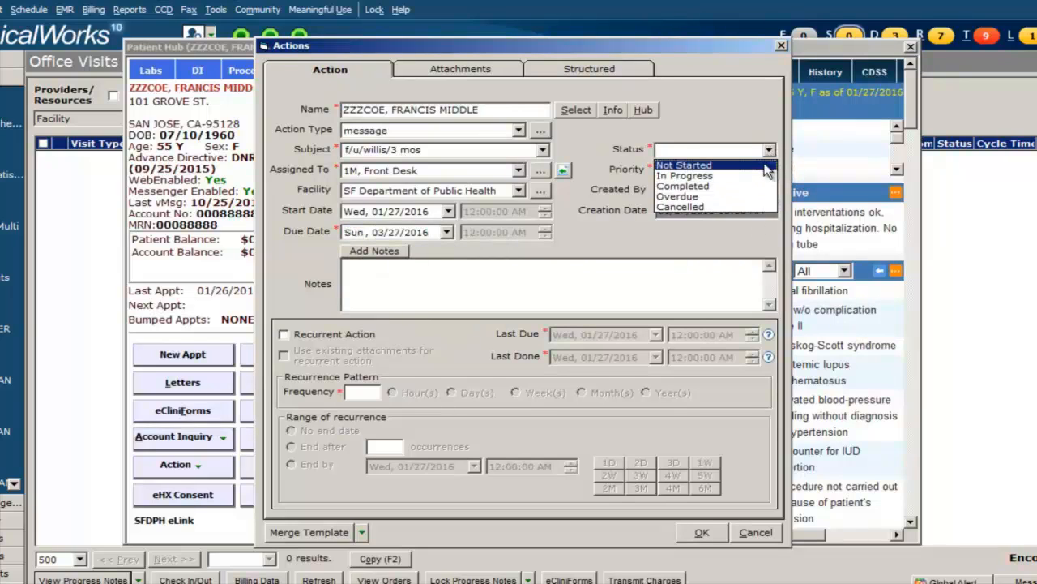
left_click(760, 167)
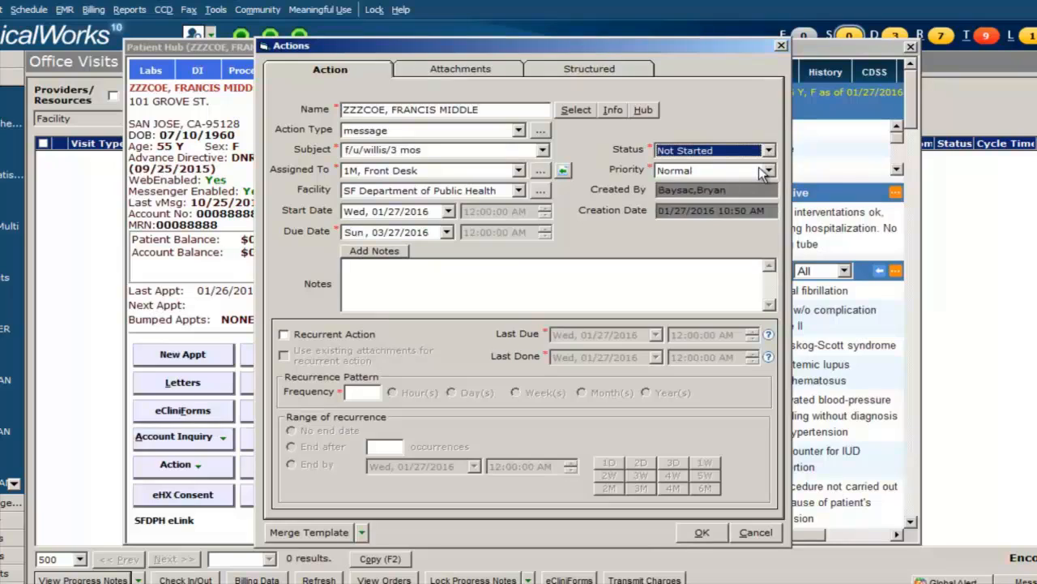
key("Tab")
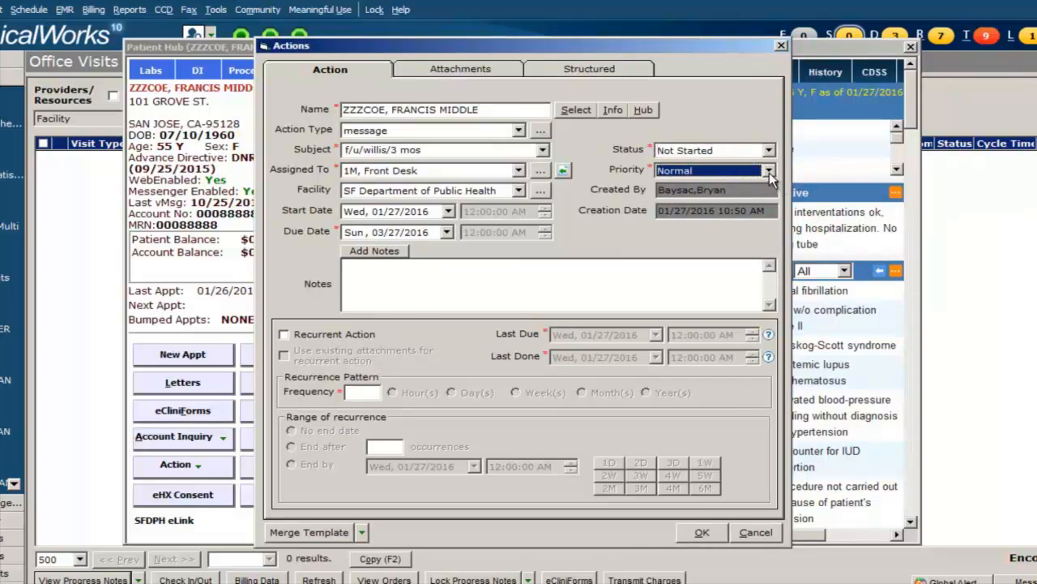
left_click(769, 172)
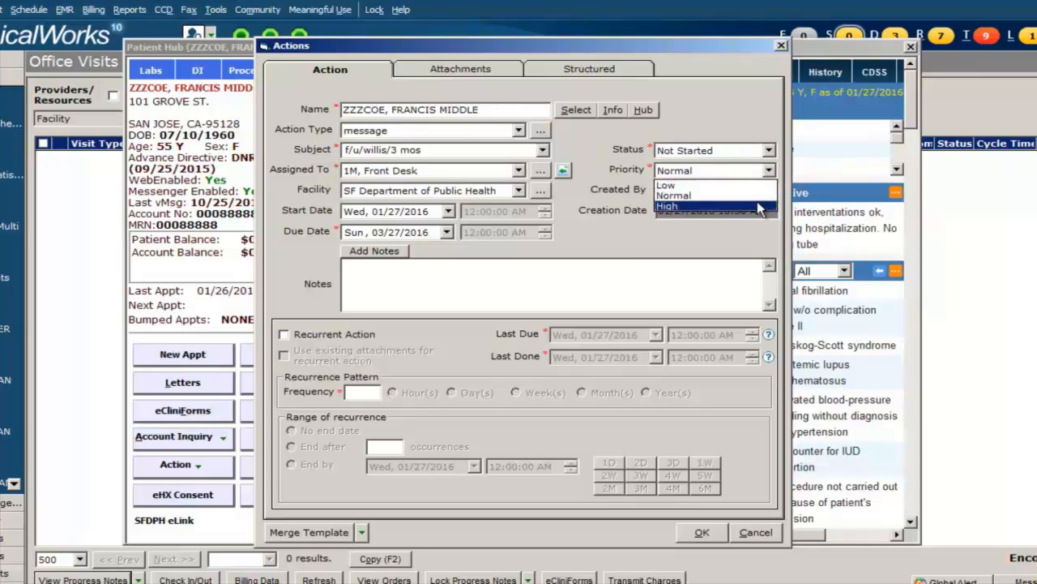
left_click(782, 198)
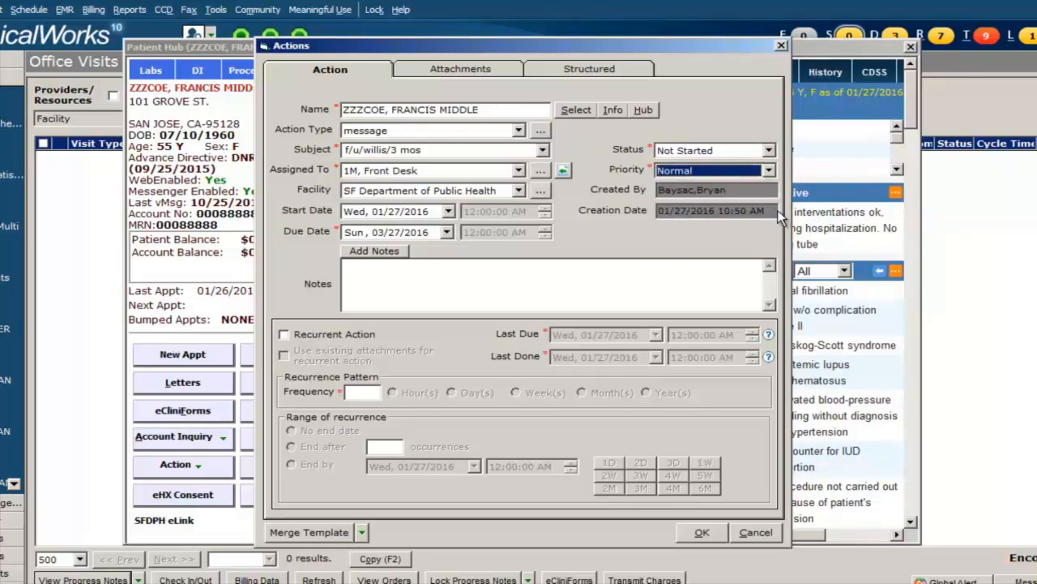
Add the note "pls schedule pt" to the action
left_click(375, 251)
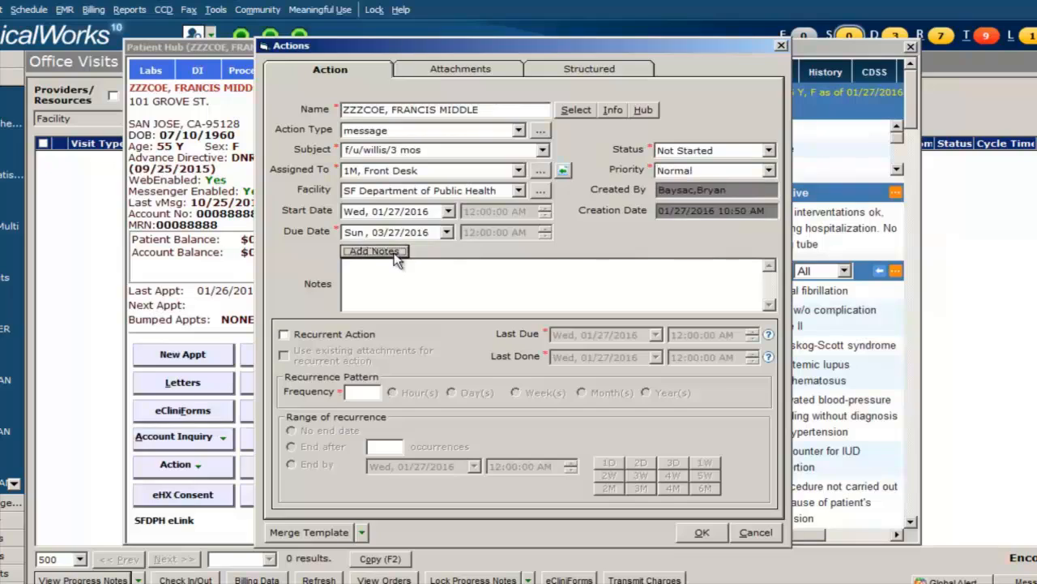
type("p")
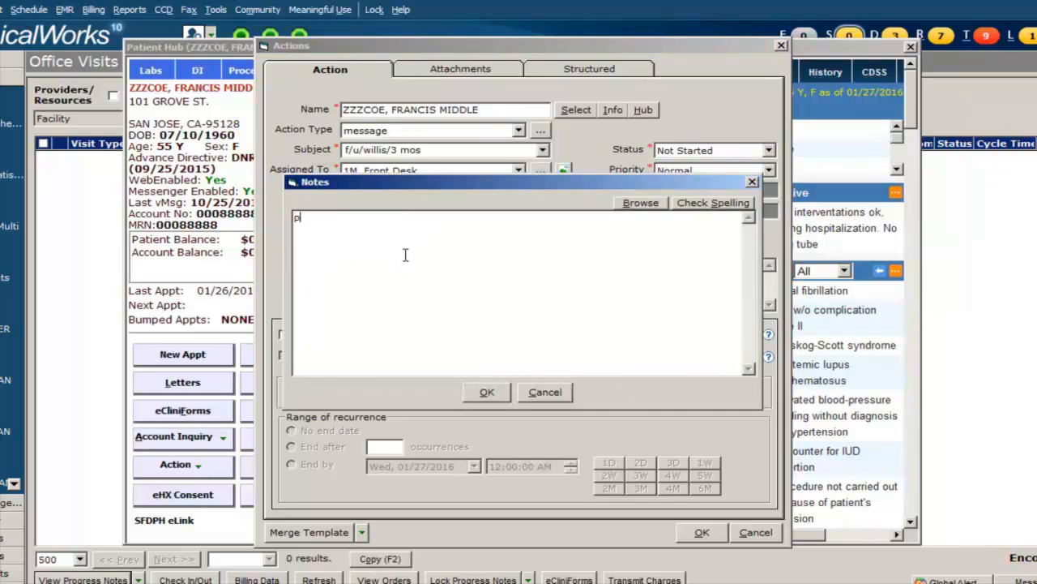
type("ls schedule pt")
left_click(487, 388)
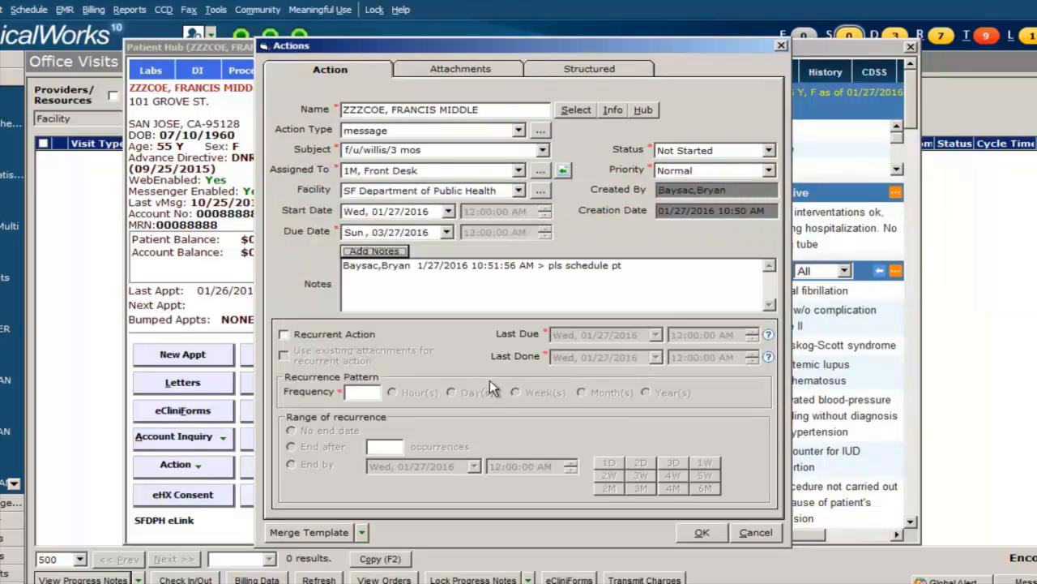
Make the action recurrent with a frequency of 4 weeks
left_click(283, 335)
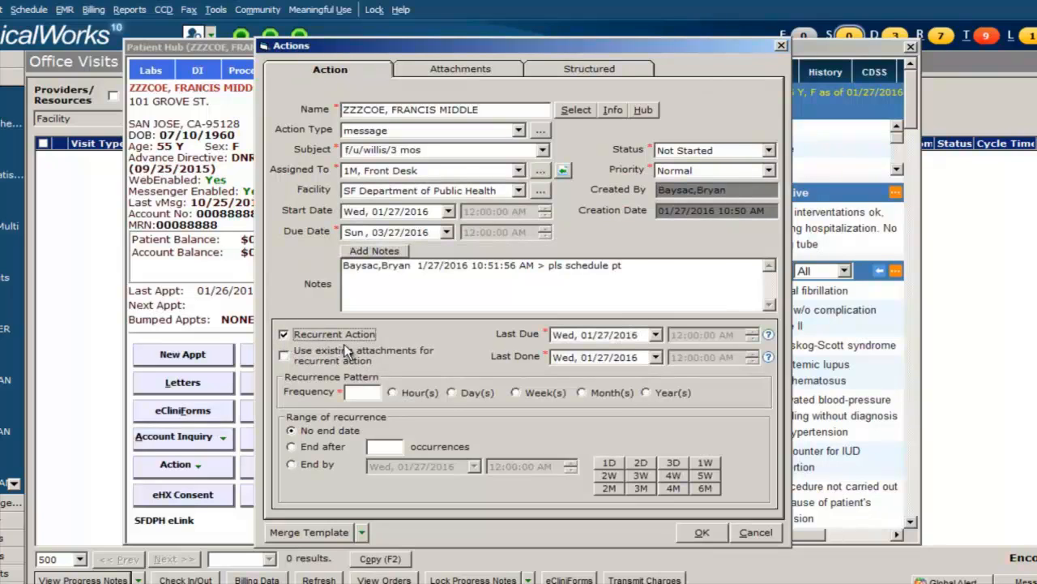
left_click(373, 392)
type("4")
left_click(516, 392)
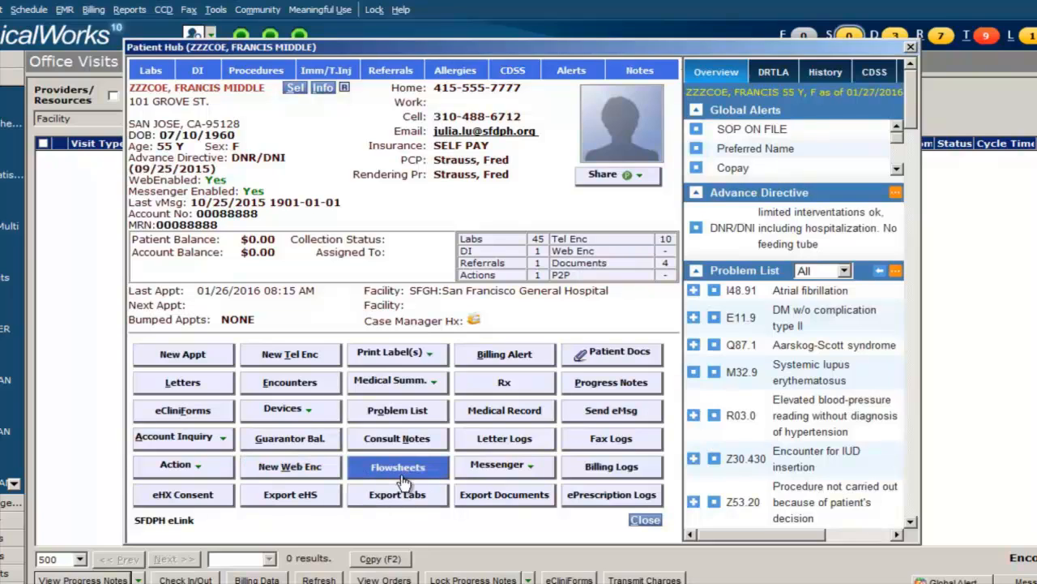
Open the patient's flowsheets and view the Hematology flowsheet in Graphical View
left_click(438, 474)
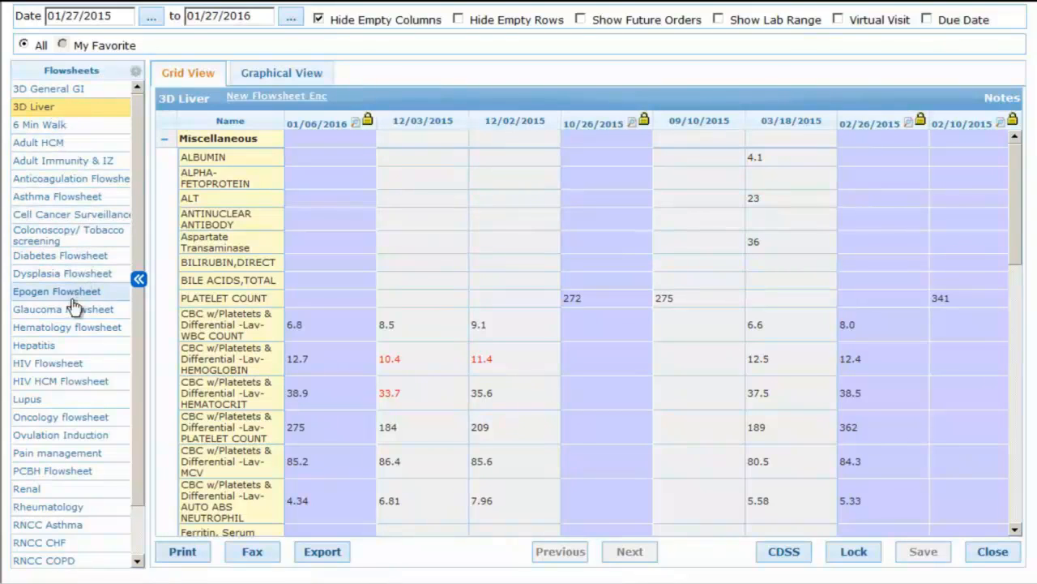
left_click(68, 328)
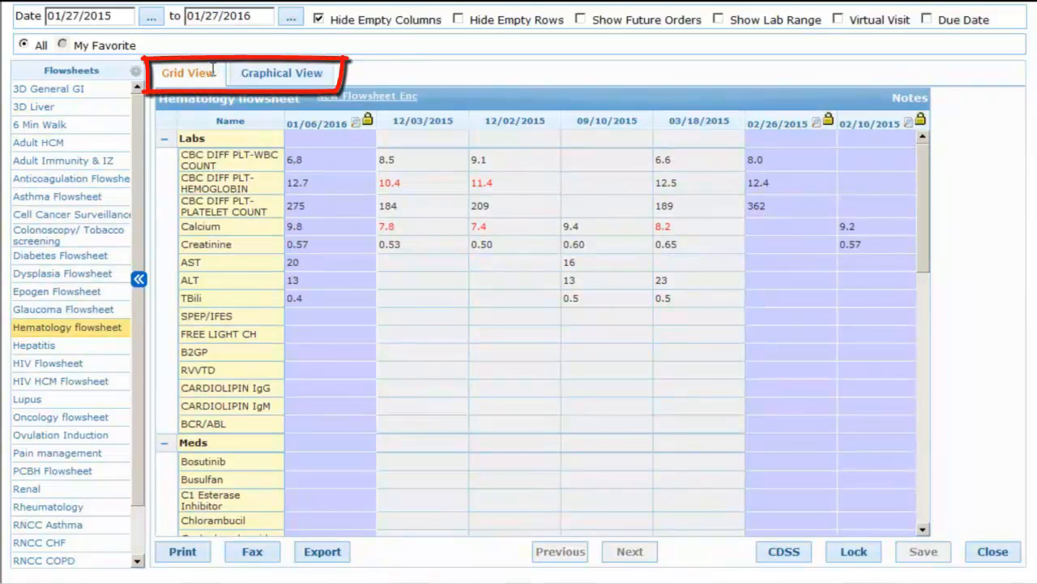
left_click(277, 74)
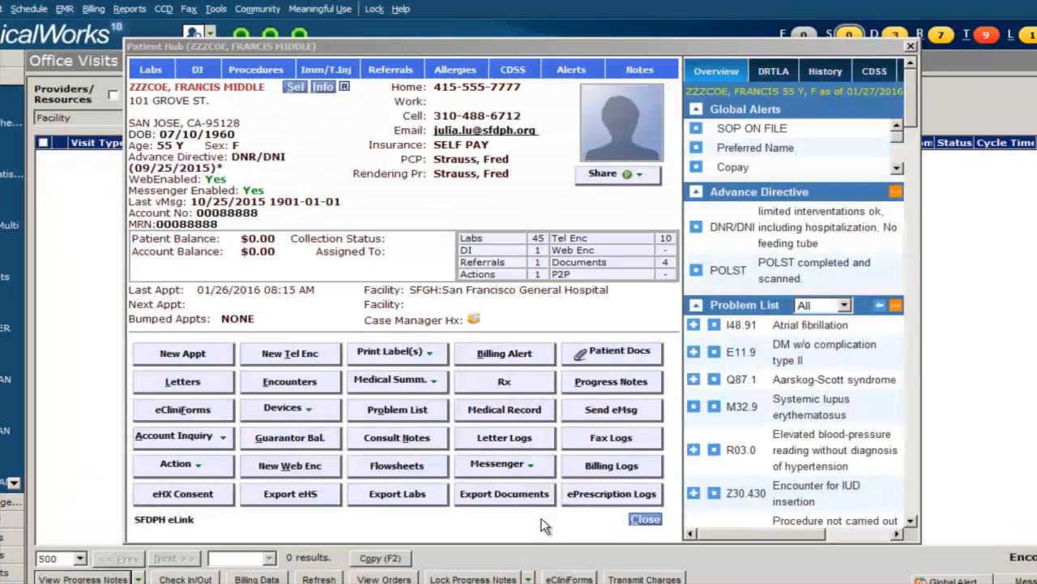
View the patient's Messenger Configuration from the Patient Hub
left_click(531, 464)
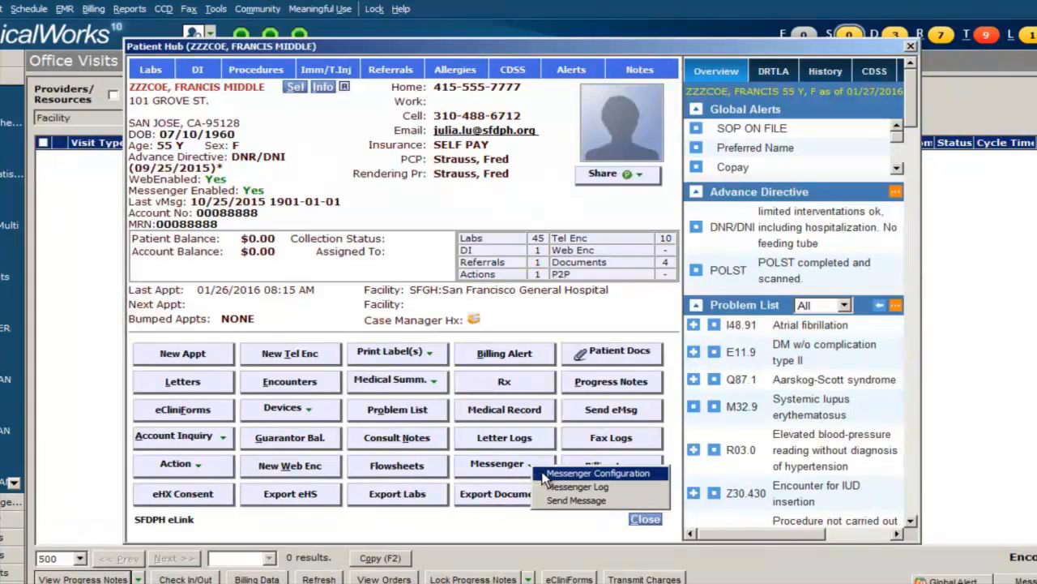
left_click(544, 475)
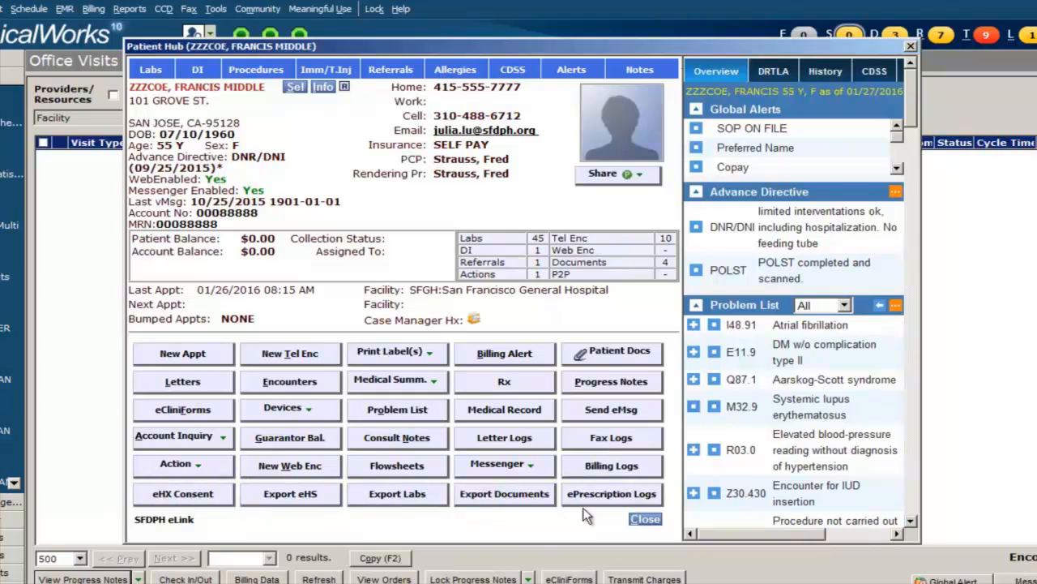
View the patient's ePrescription Logs and open the SFDPH eLink page of forms and applications
left_click(650, 499)
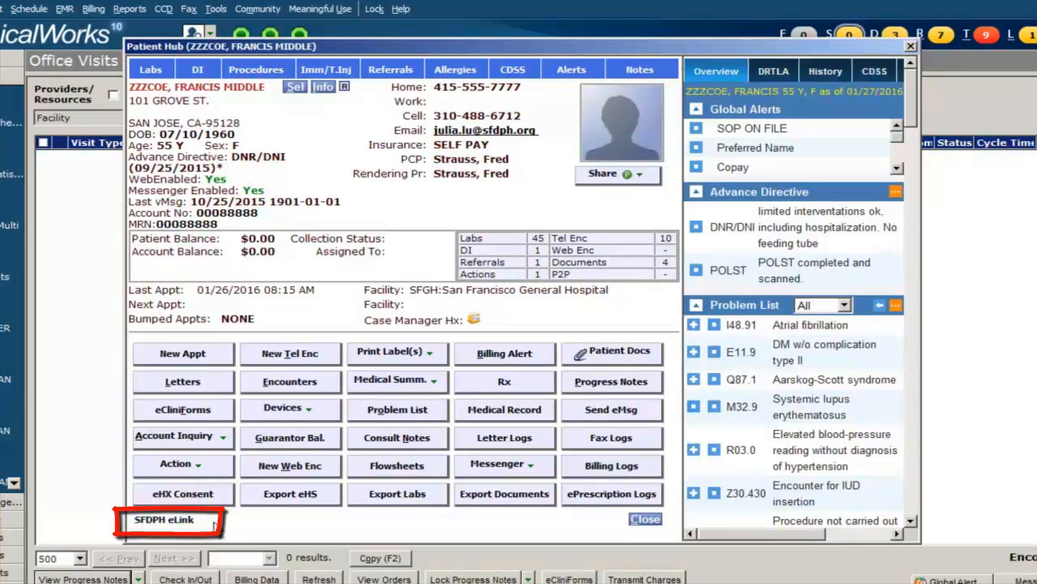
left_click(193, 523)
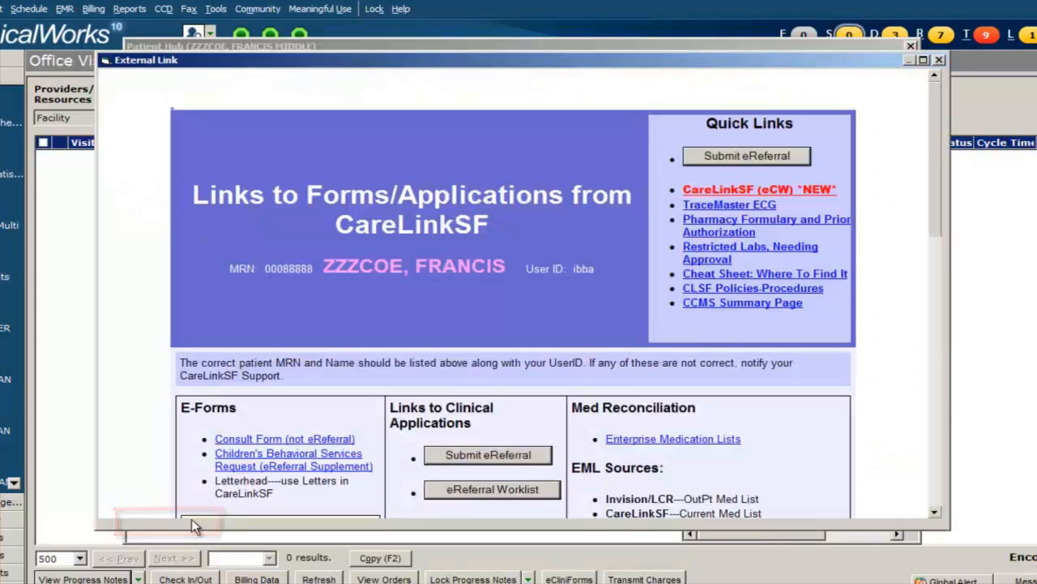